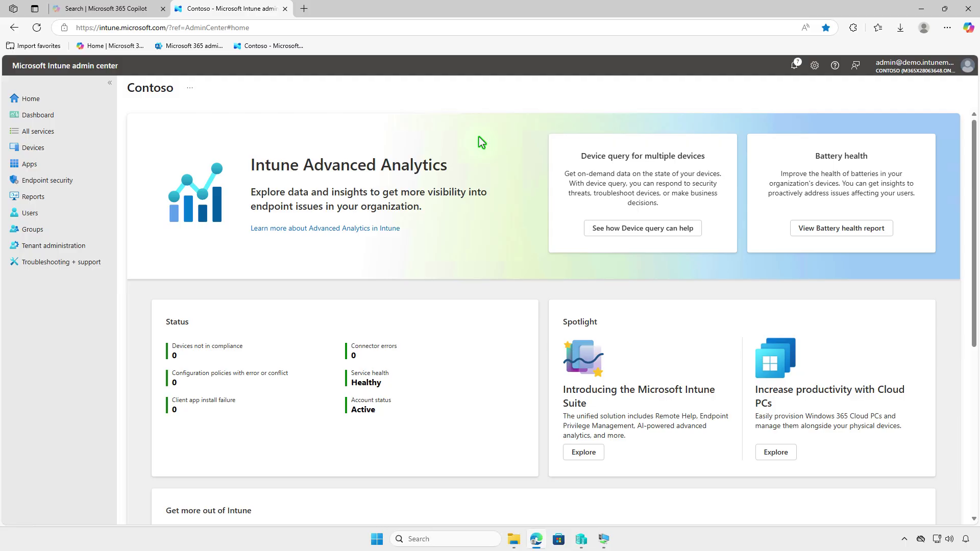
# Step: Extract the Ventoy zip in Downloads, close the extracted window and delete the zip
pyautogui.click(912, 8)
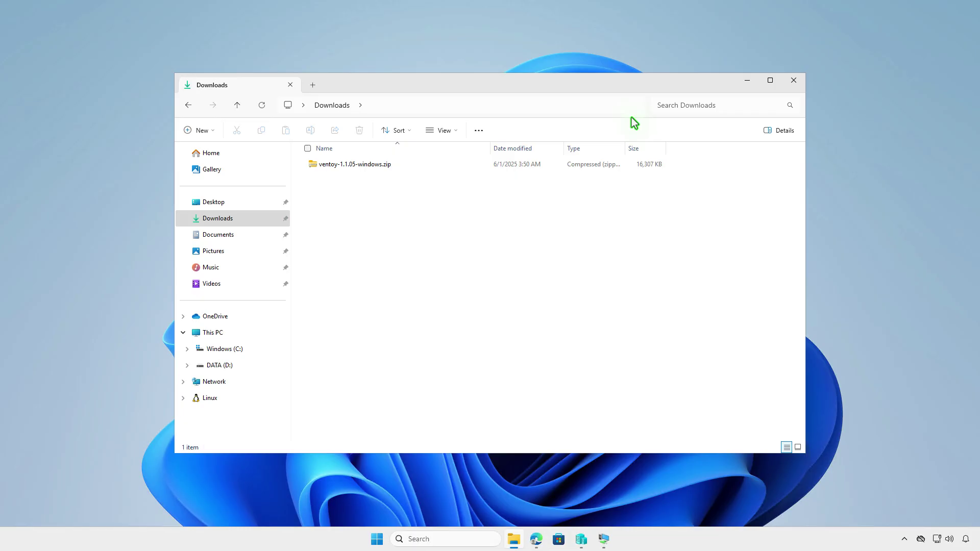
pyautogui.click(438, 165)
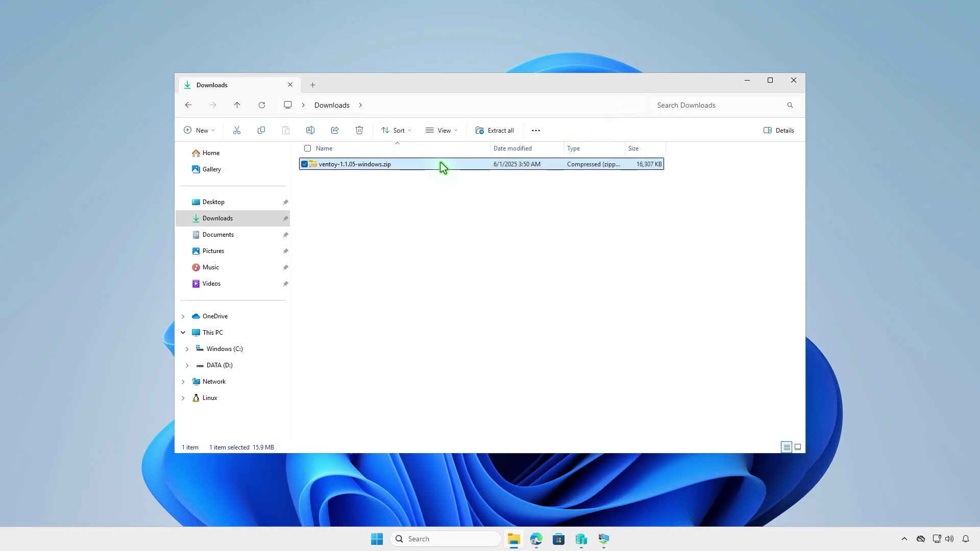
pyautogui.click(481, 131)
pyautogui.click(576, 365)
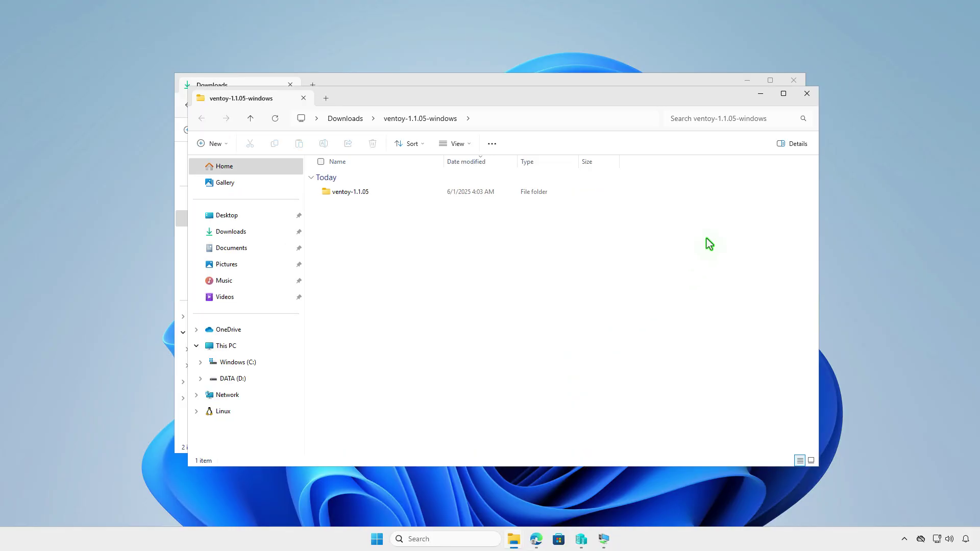
pyautogui.click(807, 93)
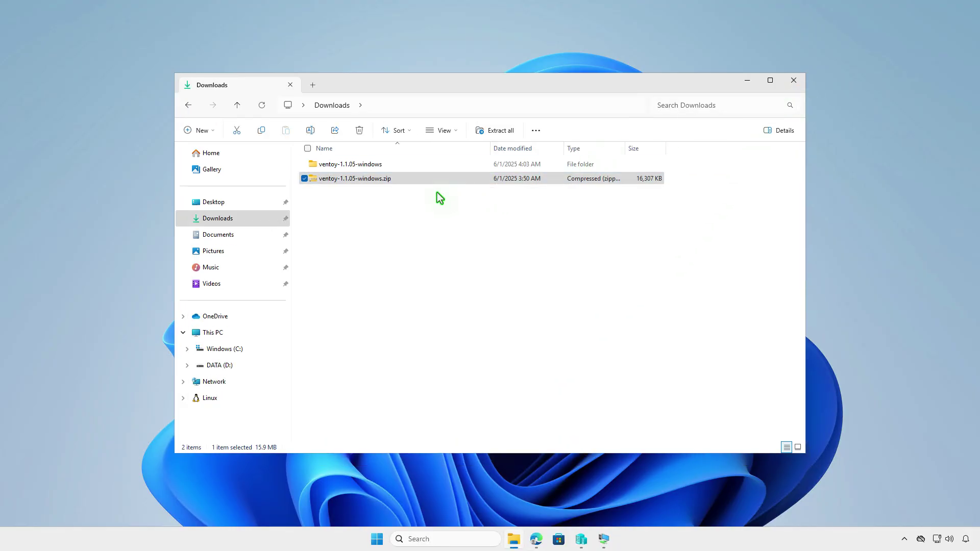
pyautogui.click(359, 131)
# Step: Launch Ventoy2Disk.exe from the extracted ventoy-1.1.05-windows\ventoy-1.1.05 folder
pyautogui.doubleClick(373, 159)
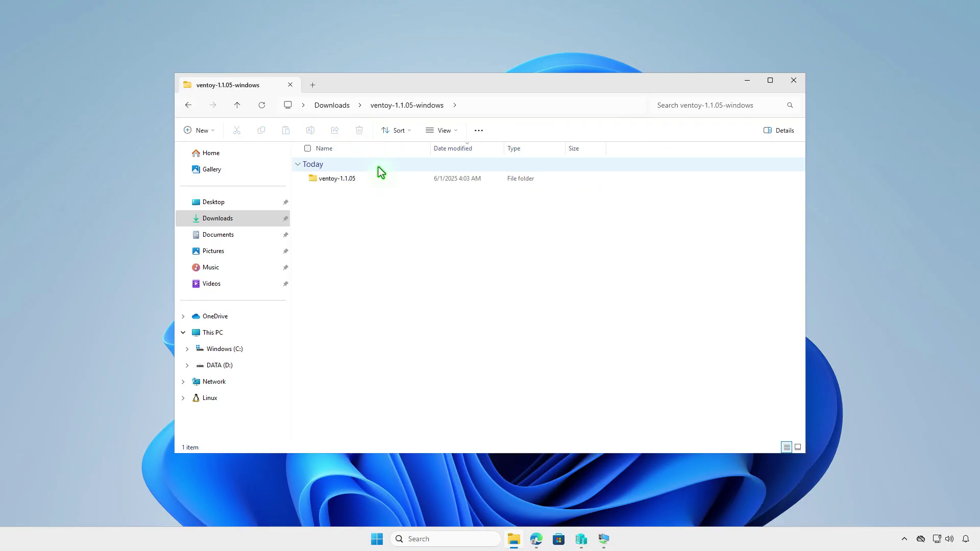
pyautogui.doubleClick(377, 178)
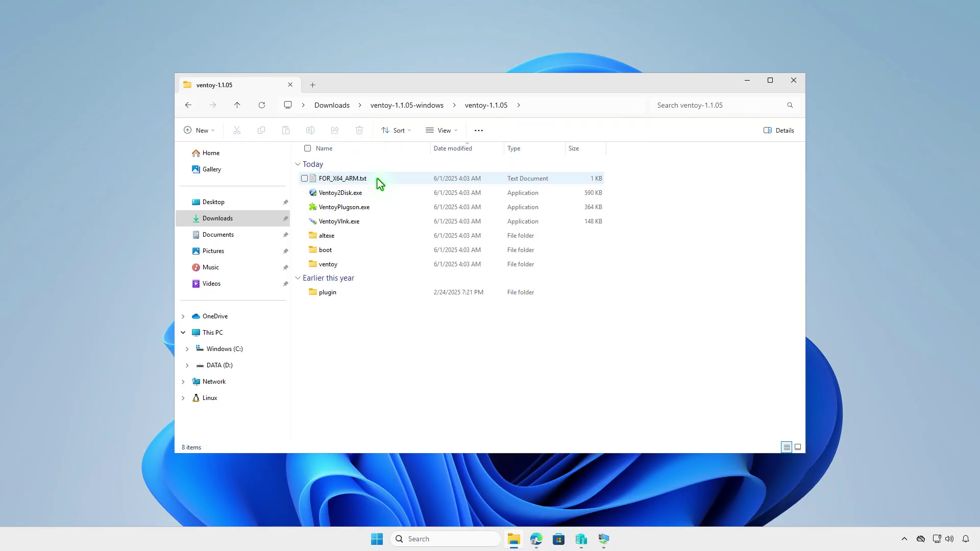
pyautogui.doubleClick(376, 192)
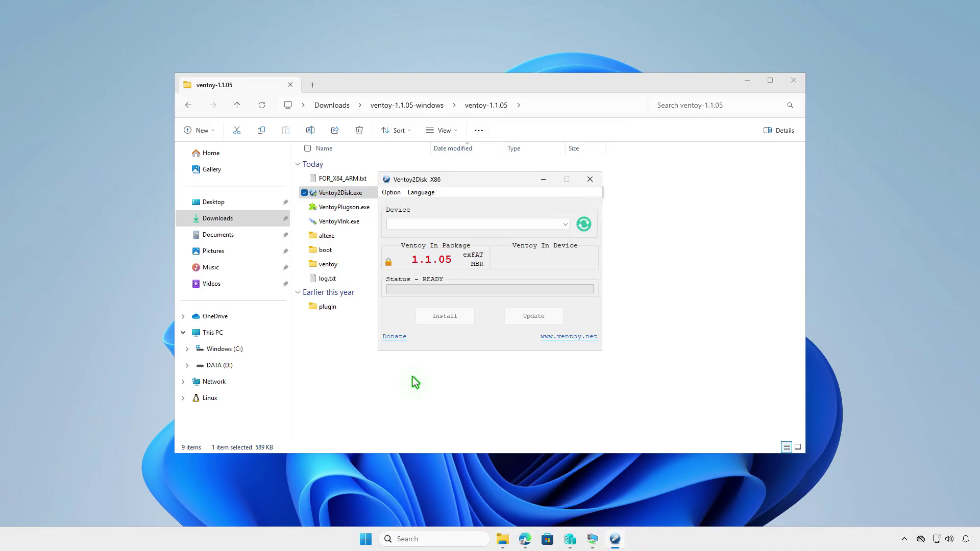
# Step: Close the Ventoy2Disk window and clear the file selection
pyautogui.click(590, 179)
pyautogui.click(419, 351)
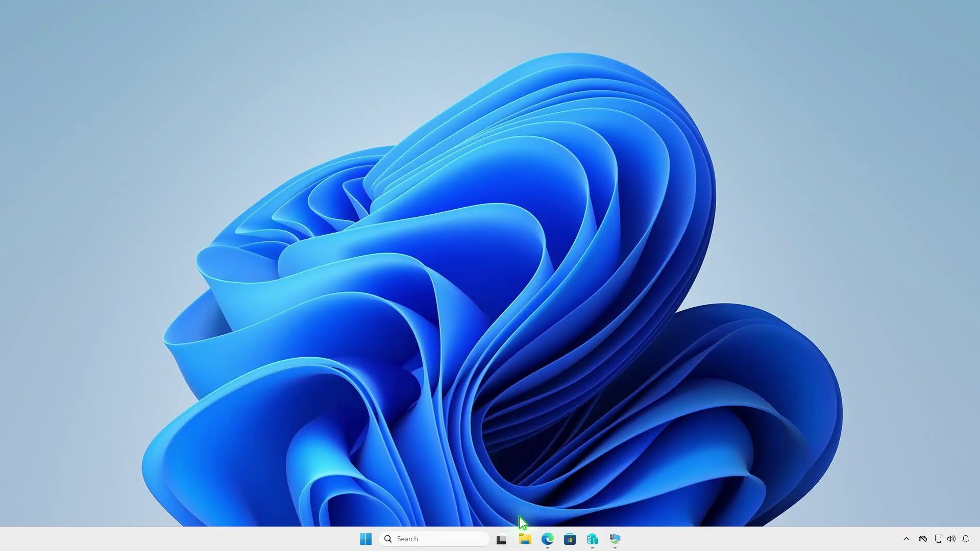
# Step: Create a new folder named Intune on the DATA (D:) drive and enter it
pyautogui.click(525, 538)
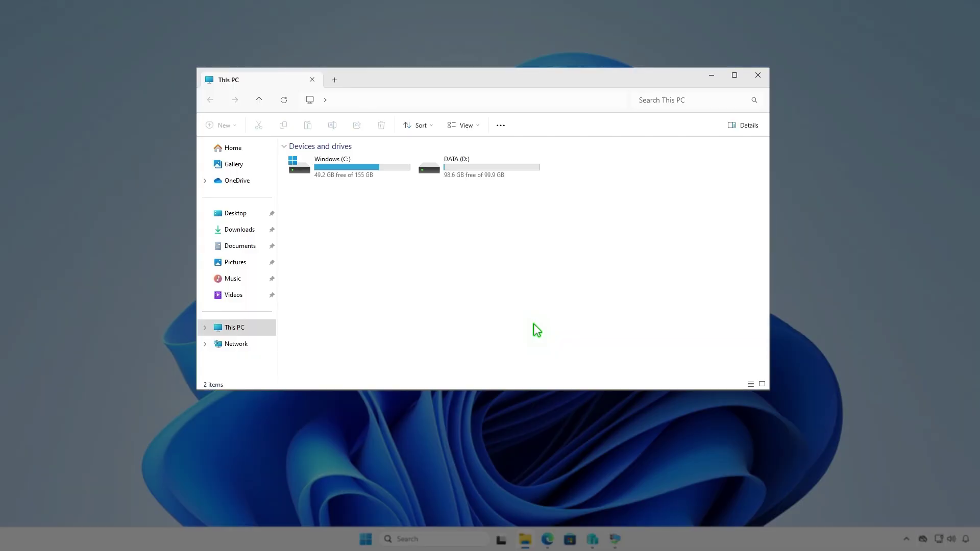
pyautogui.doubleClick(510, 169)
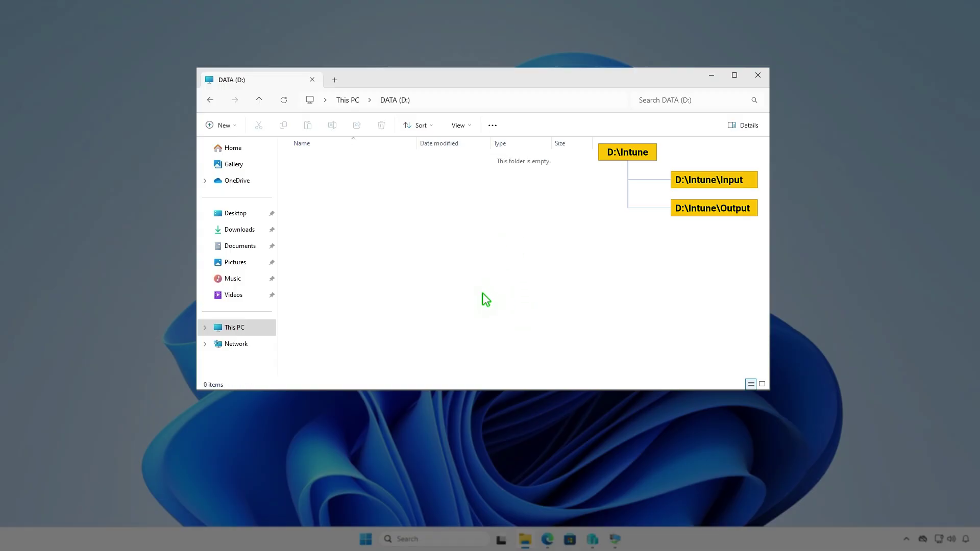
pyautogui.click(232, 126)
pyautogui.click(250, 147)
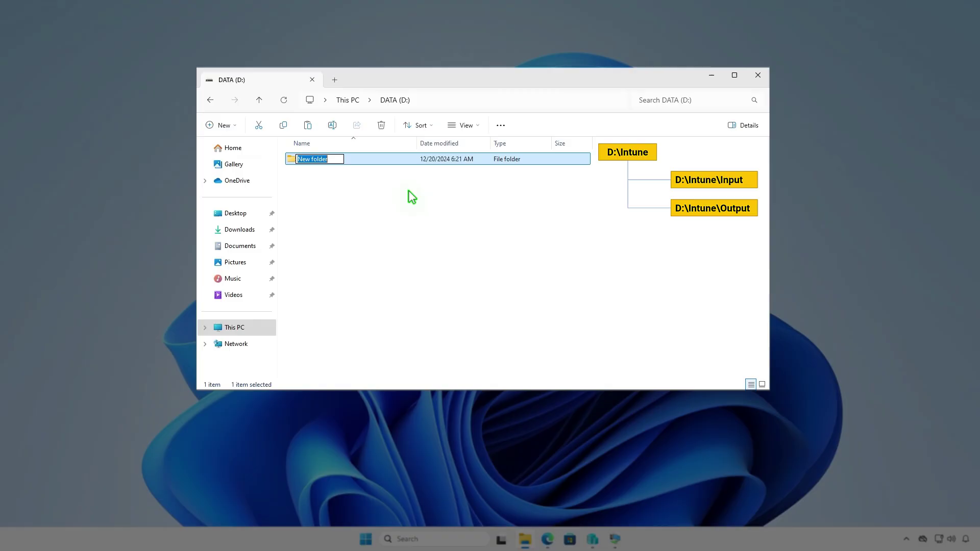
pyautogui.write('Intu')
pyautogui.write('ne')
pyautogui.press('Return')
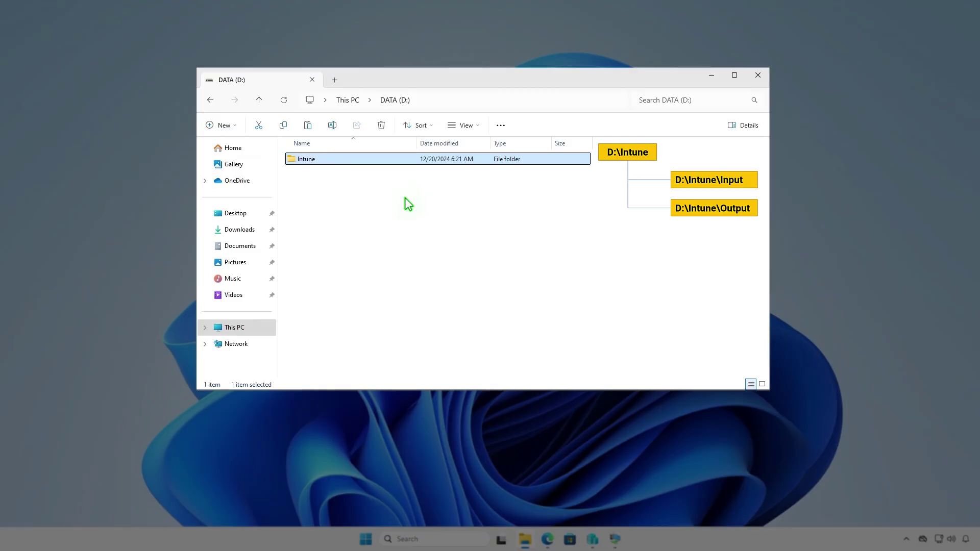
pyautogui.press('Return')
# Step: Create Input and Output subfolders inside the Intune folder
pyautogui.rightClick(405, 200)
pyautogui.moveTo(433, 302)
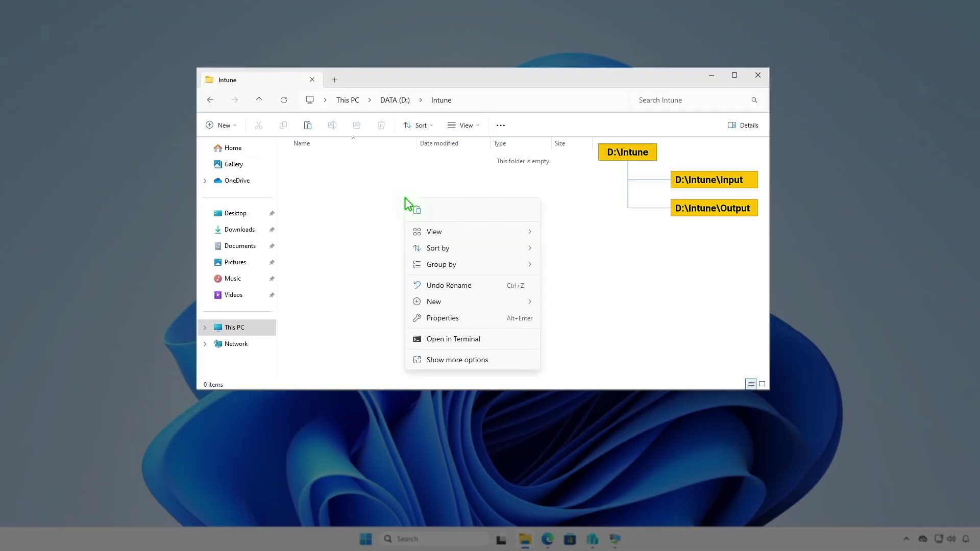
pyautogui.click(571, 306)
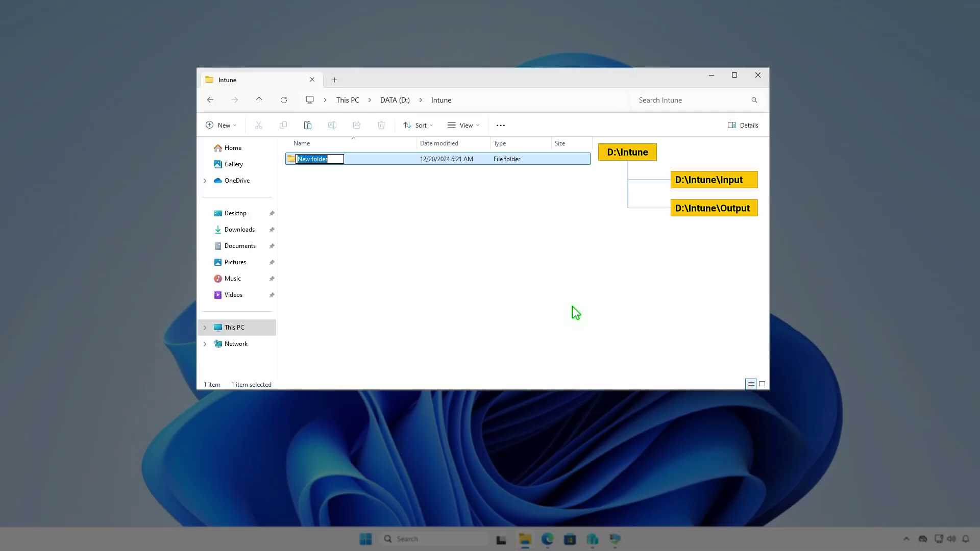
pyautogui.write('In')
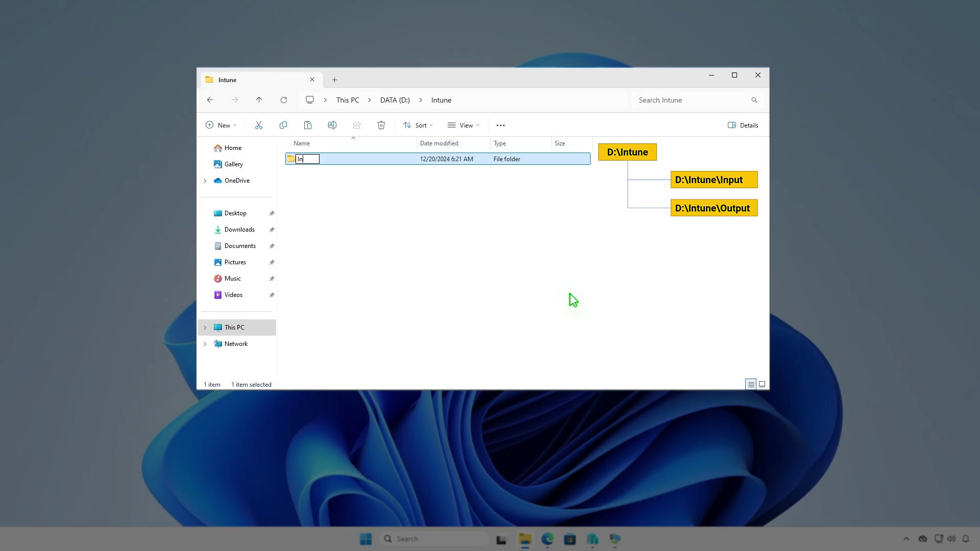
pyautogui.write('put')
pyautogui.press('Return')
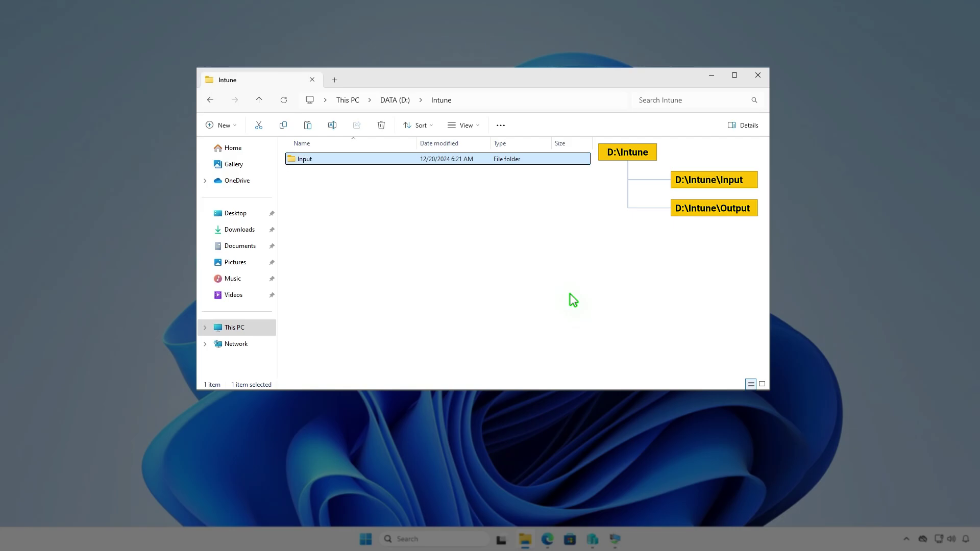
pyautogui.hotkey('ctrl', 'shift', 'n')
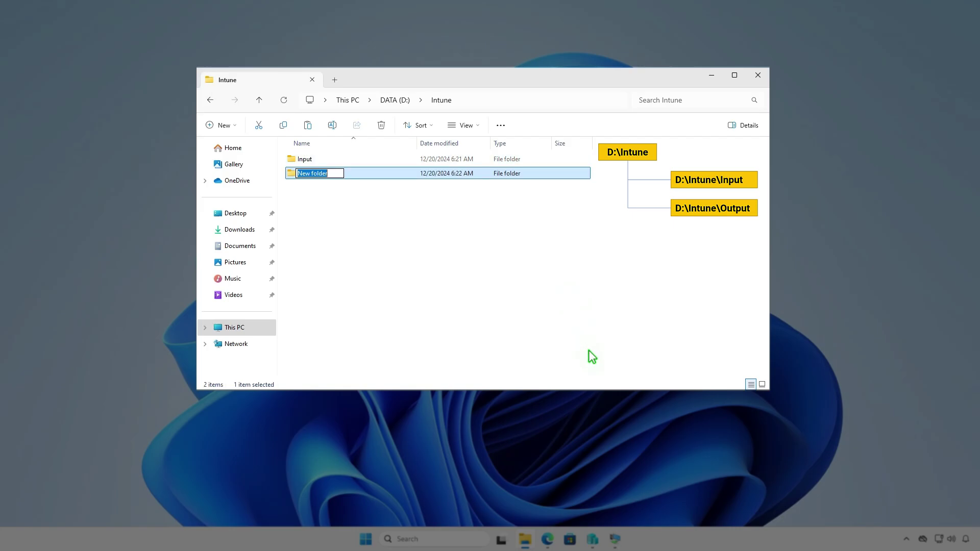
pyautogui.write('Output')
pyautogui.click(532, 274)
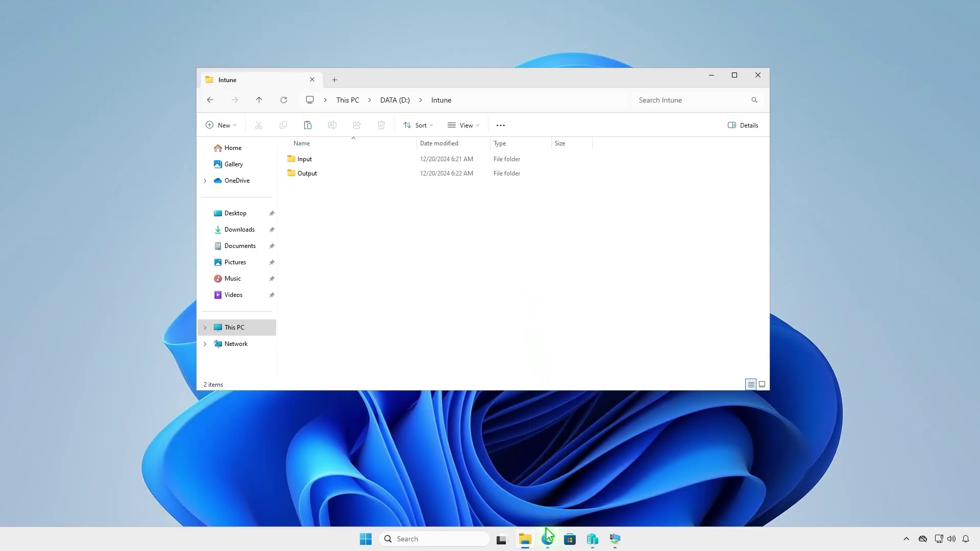
# Step: Download the latest Win32 Content Prep Tool source zip from GitHub and show it in Downloads
pyautogui.click(548, 539)
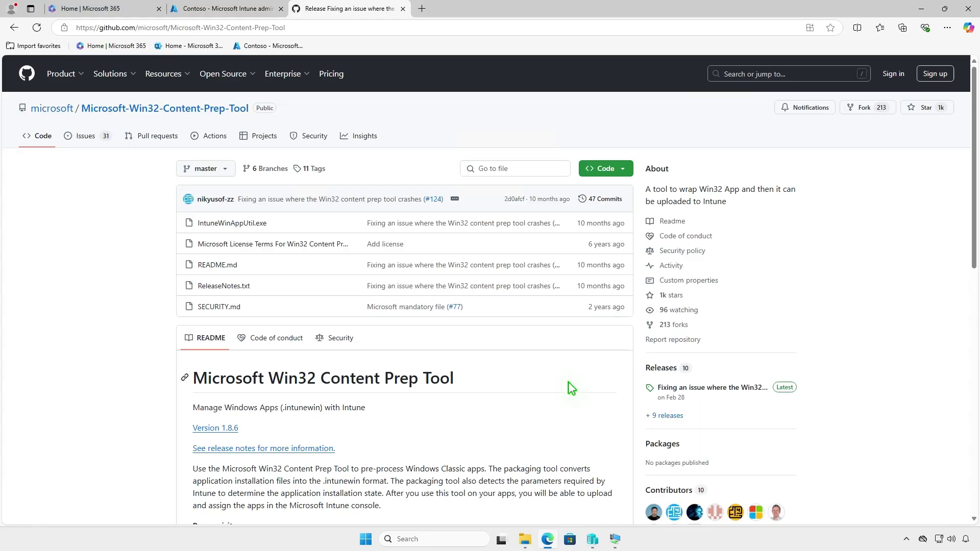
pyautogui.click(737, 388)
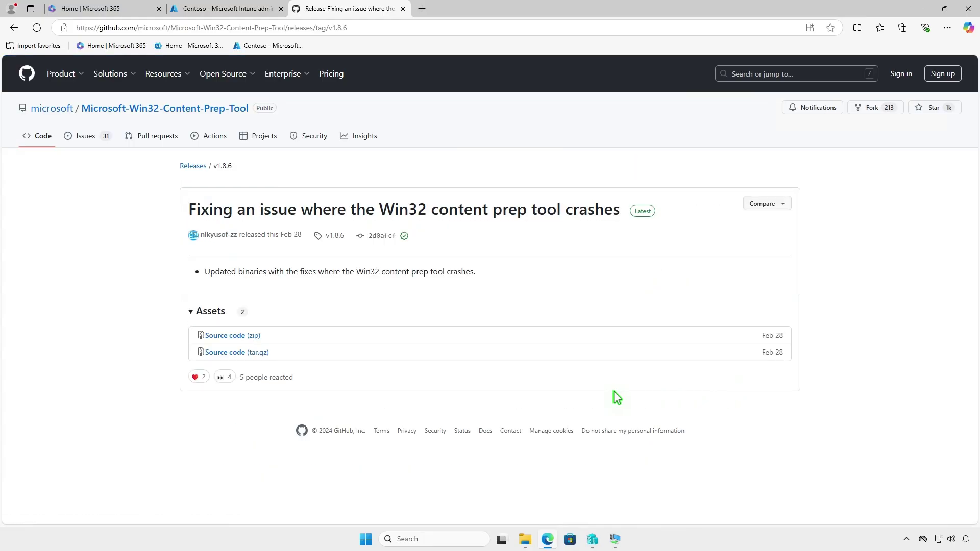
pyautogui.click(256, 338)
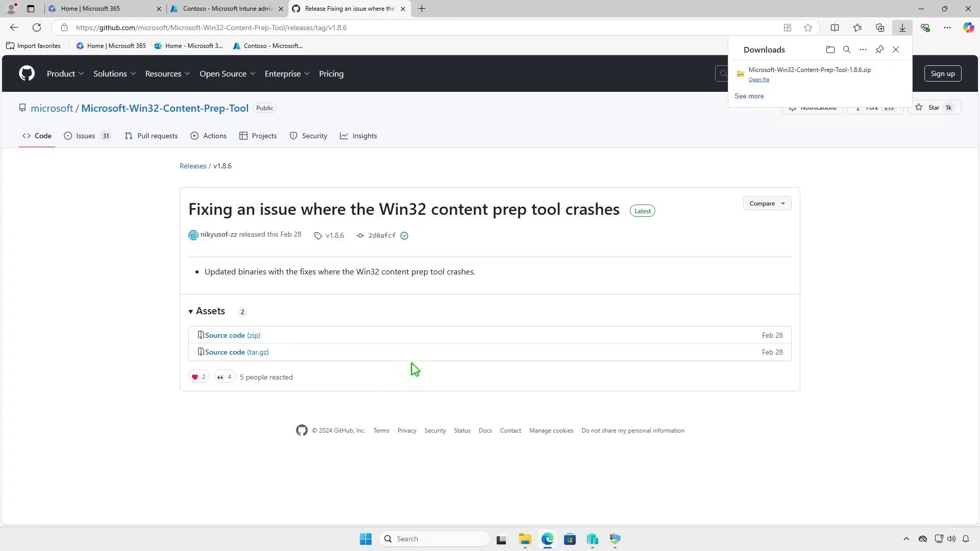
pyautogui.moveTo(803, 74)
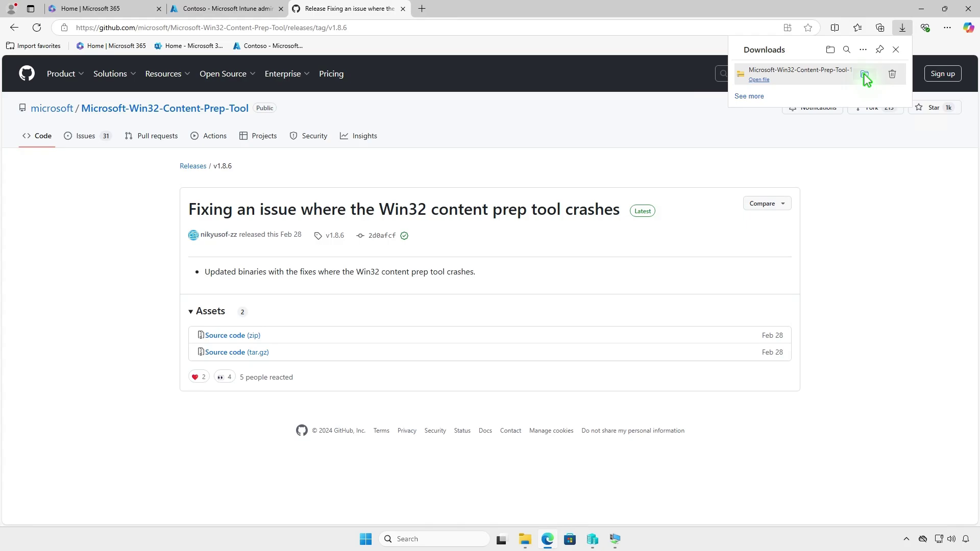
pyautogui.click(863, 73)
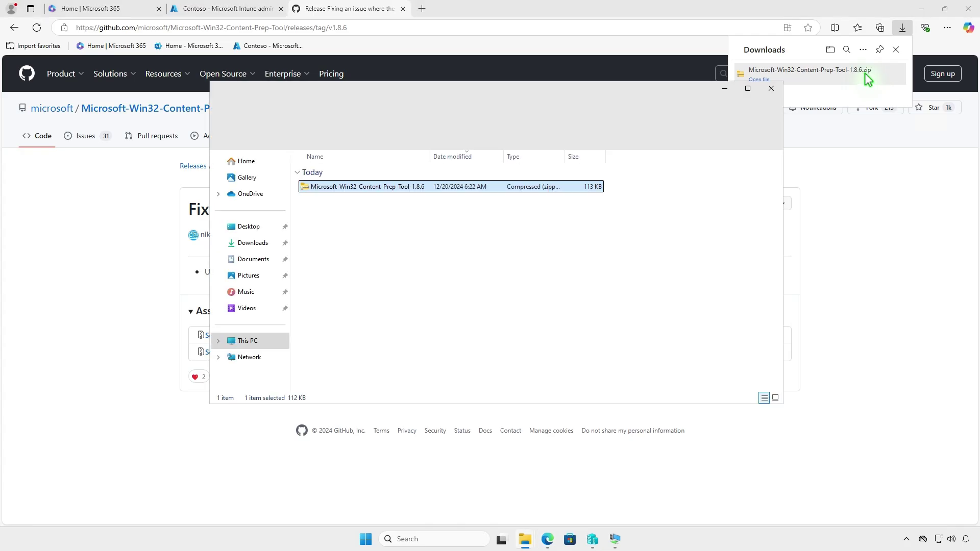
# Step: Extract the prep tool zip and copy IntuneWinAppUtil.exe from the Microsoft-Win32-Content-Prep-Tool-1.8.6 folder
pyautogui.click(923, 11)
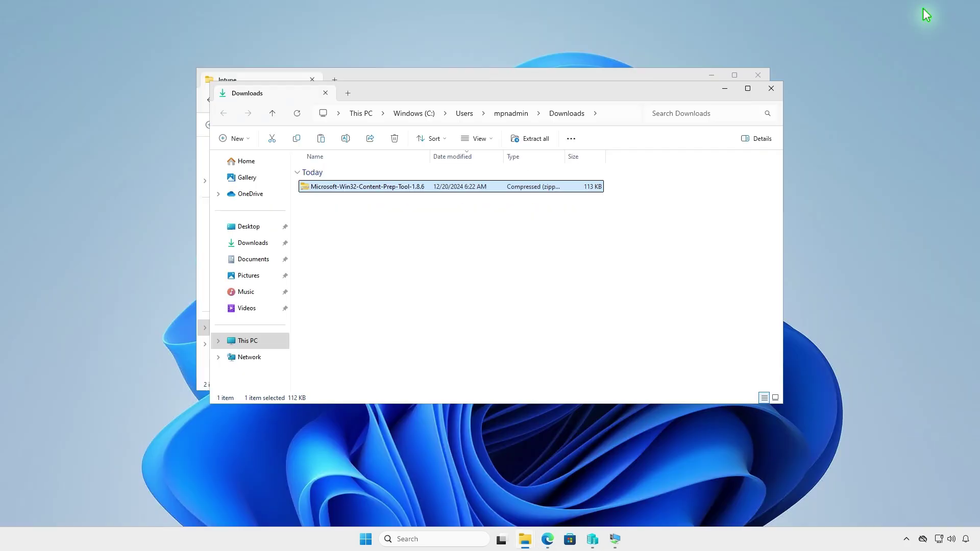
pyautogui.click(535, 140)
pyautogui.click(576, 367)
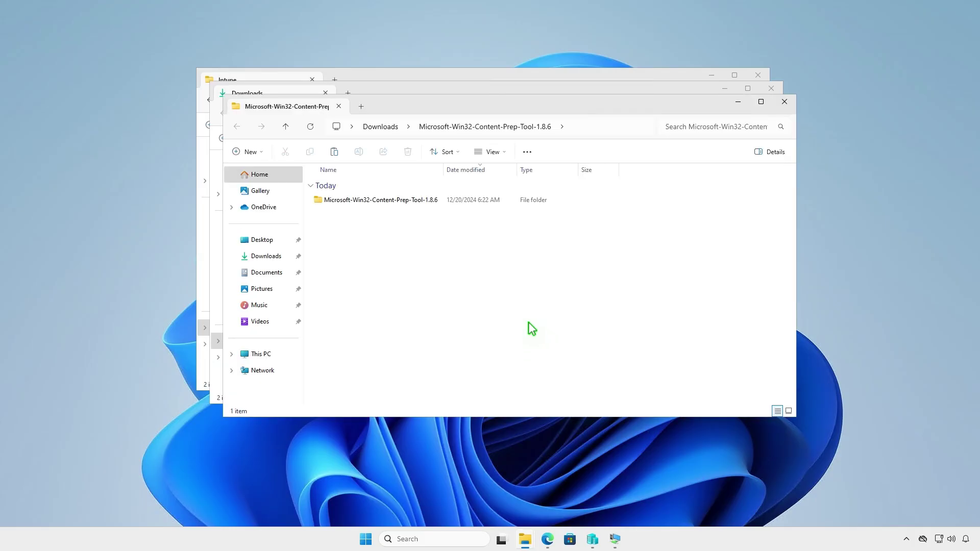
pyautogui.doubleClick(437, 200)
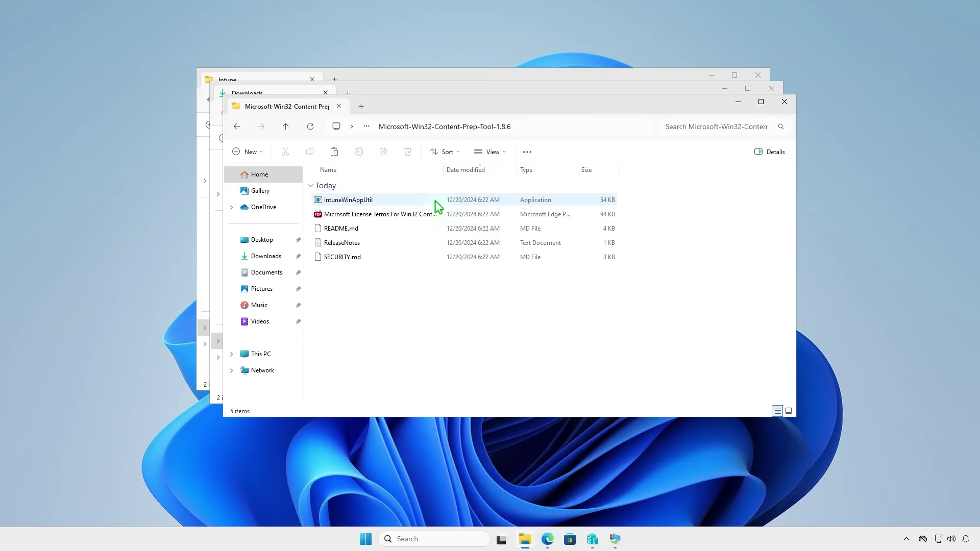
pyautogui.click(392, 199)
pyautogui.rightClick(392, 198)
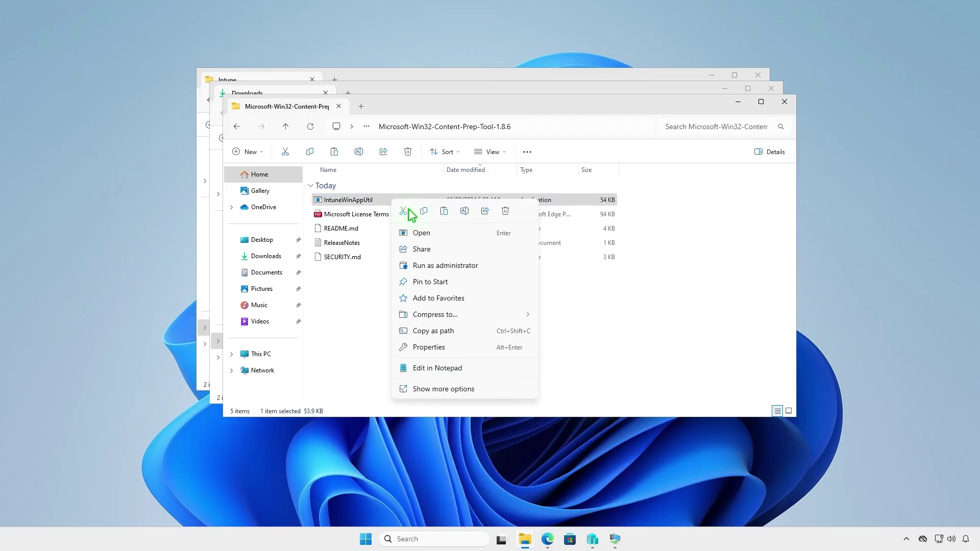
pyautogui.click(423, 211)
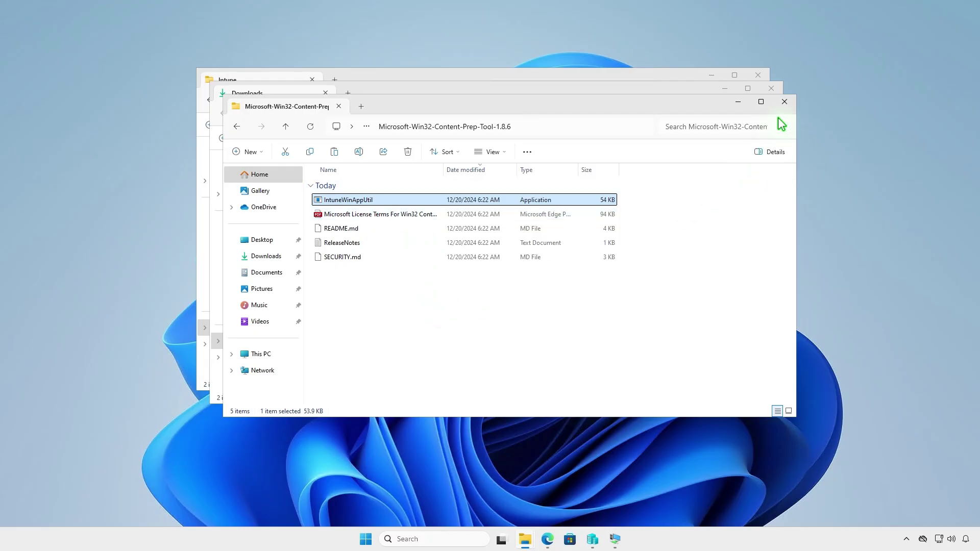
# Step: Paste IntuneWinAppUtil.exe into D:\Intune beside Input and Output
pyautogui.click(784, 101)
pyautogui.click(773, 90)
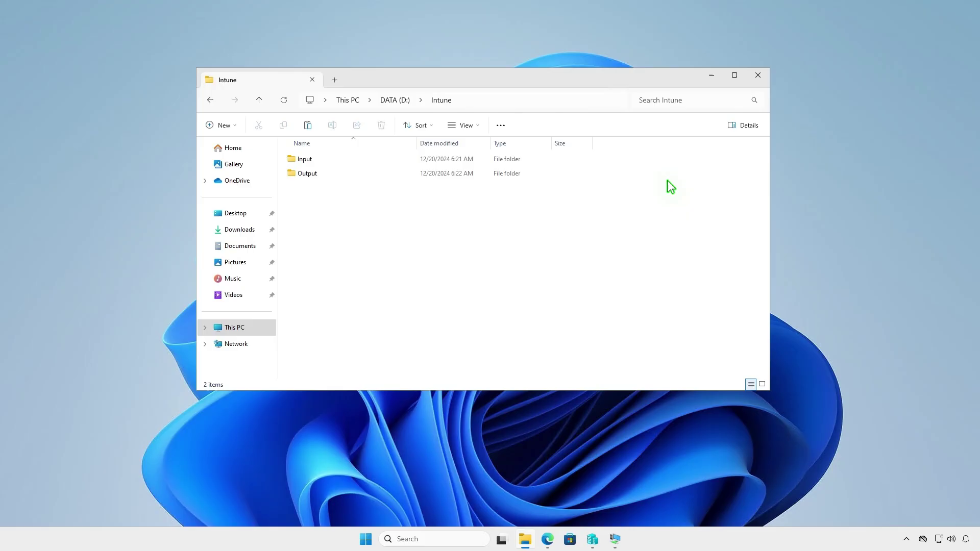
pyautogui.rightClick(352, 220)
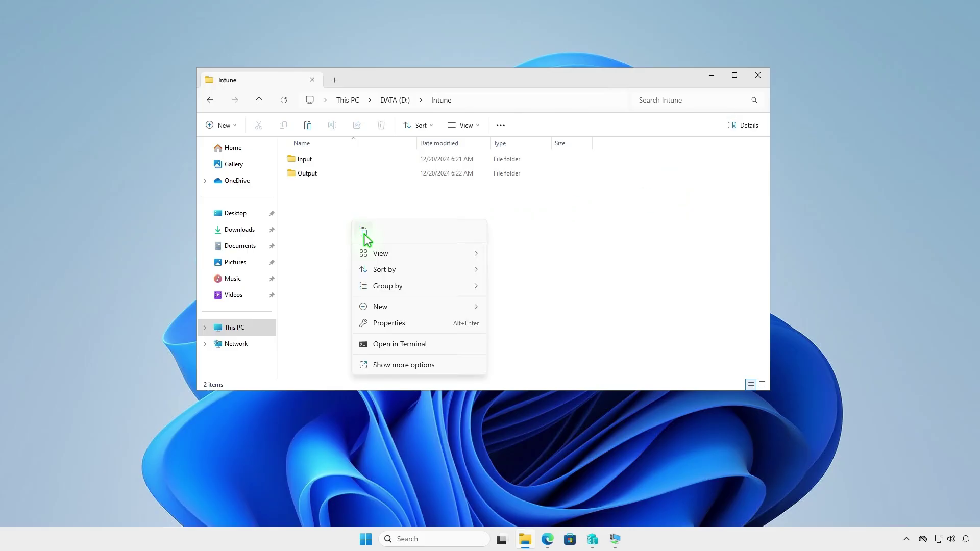
pyautogui.click(365, 235)
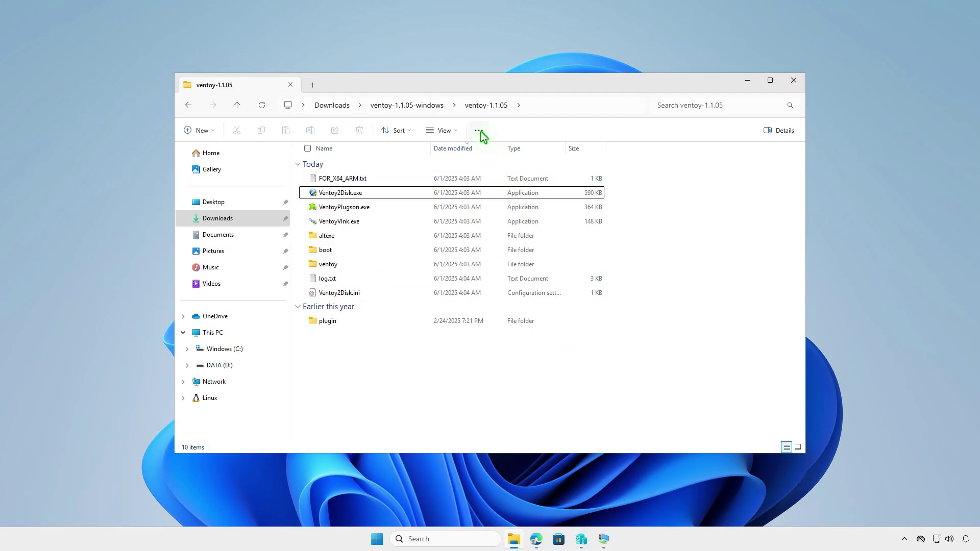
# Step: Select and copy all ten files and folders in the Ventoy folder
pyautogui.click(478, 131)
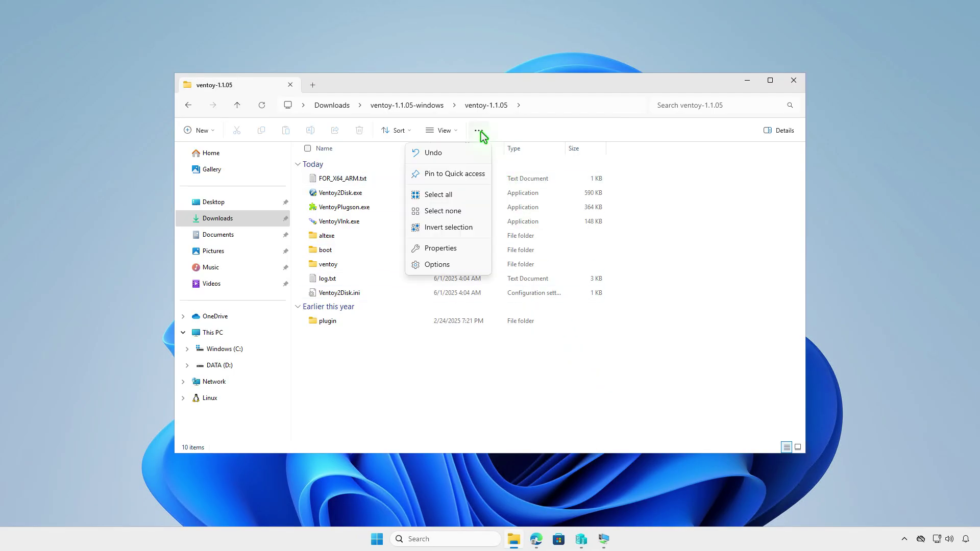
pyautogui.click(470, 195)
pyautogui.rightClick(470, 198)
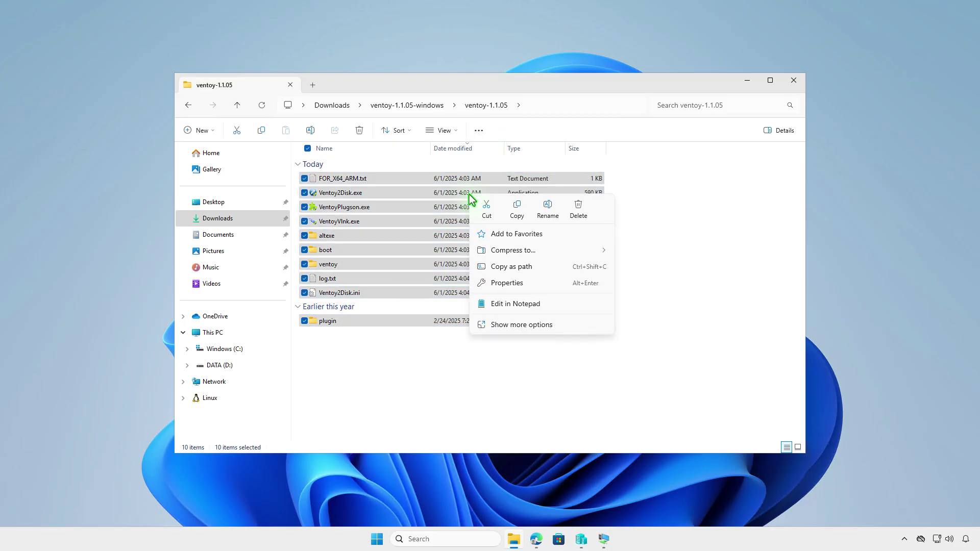
pyautogui.click(509, 215)
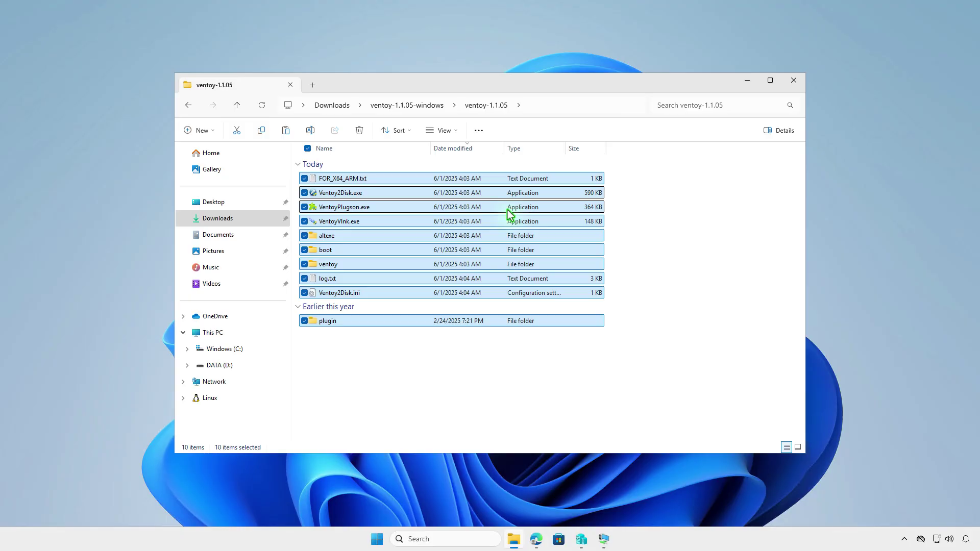
# Step: Paste the copied Ventoy files into D:\Intune\Input
pyautogui.click(244, 331)
pyautogui.doubleClick(503, 178)
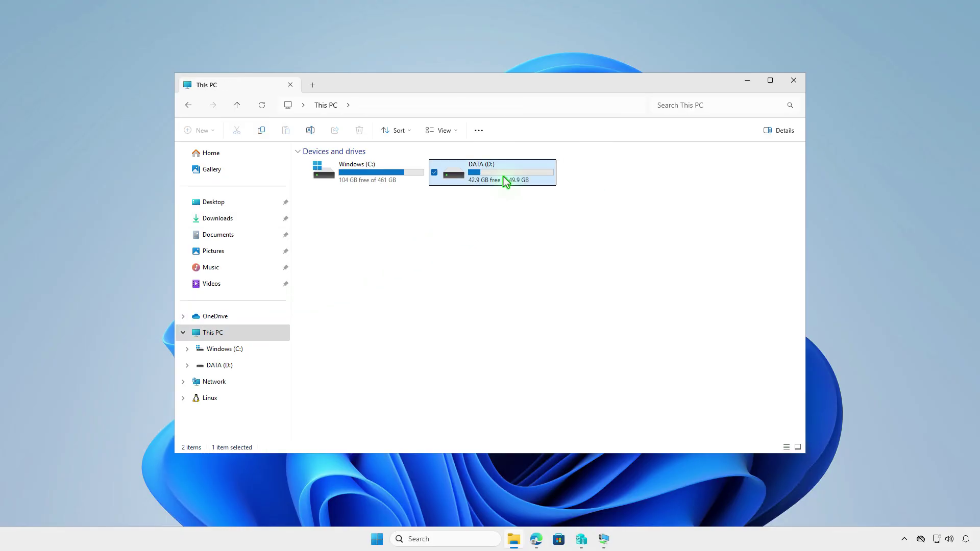
pyautogui.doubleClick(362, 169)
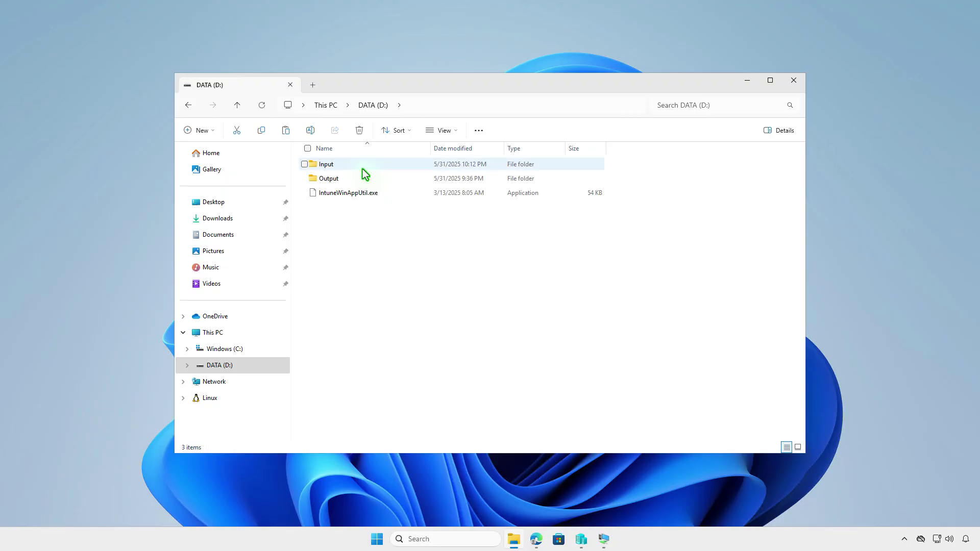
pyautogui.doubleClick(363, 167)
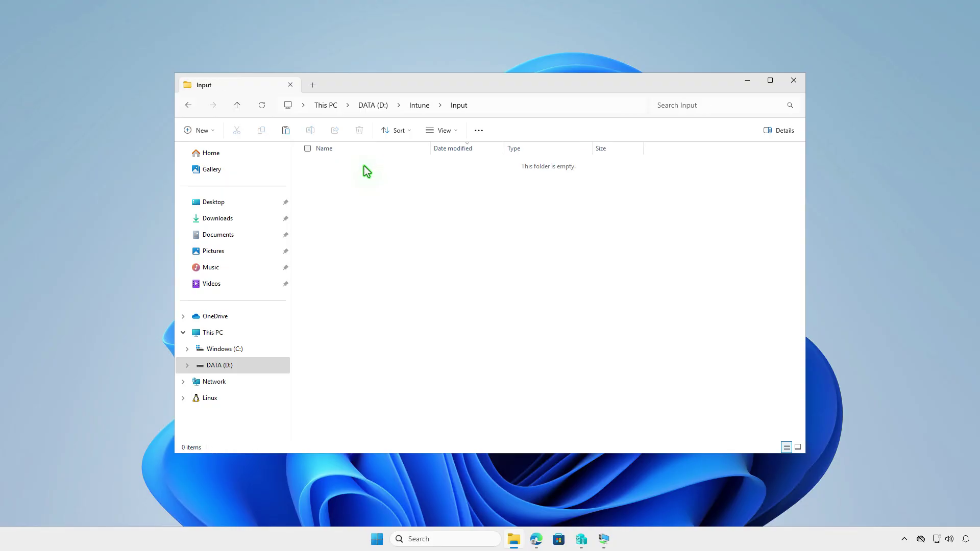
pyautogui.rightClick(370, 194)
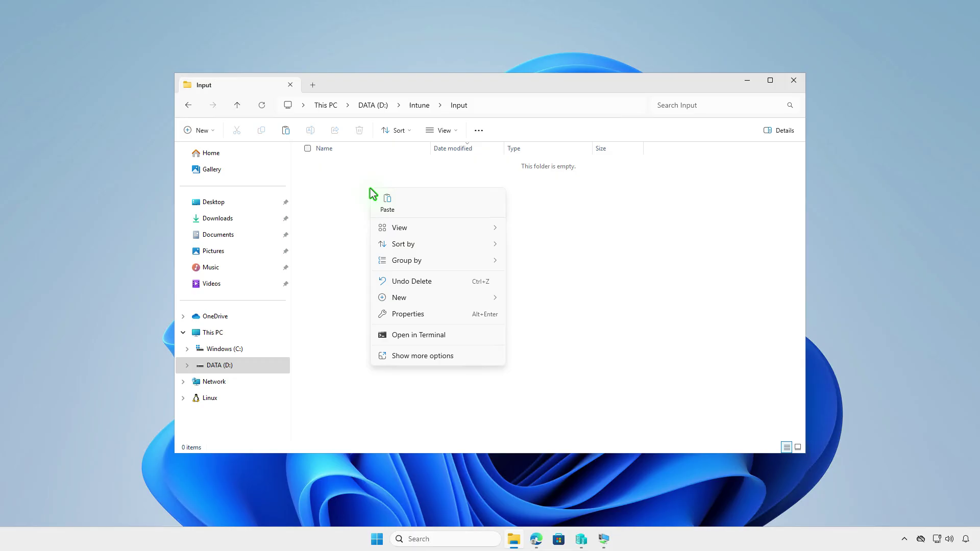
pyautogui.click(385, 204)
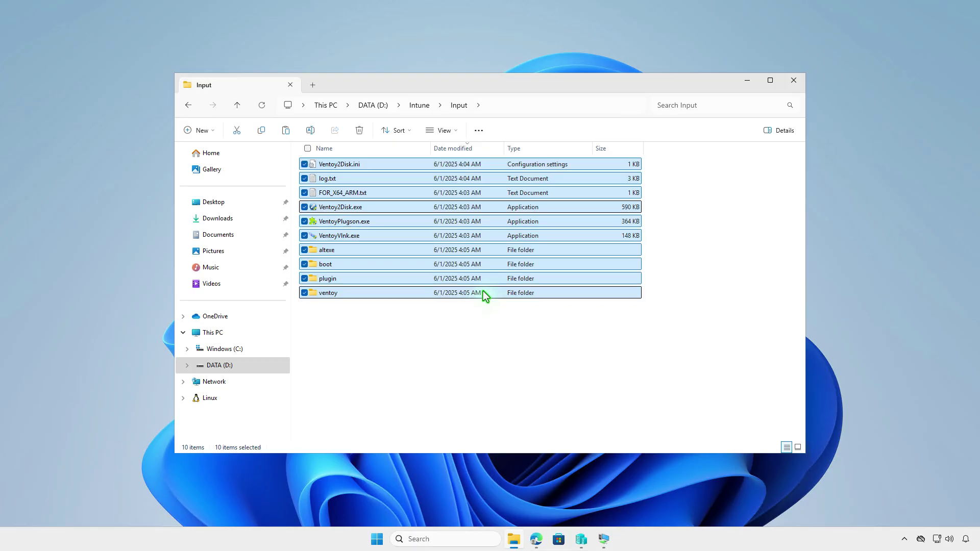
# Step: Create a new text document with the default name in Input and open it in Notepad
pyautogui.click(495, 332)
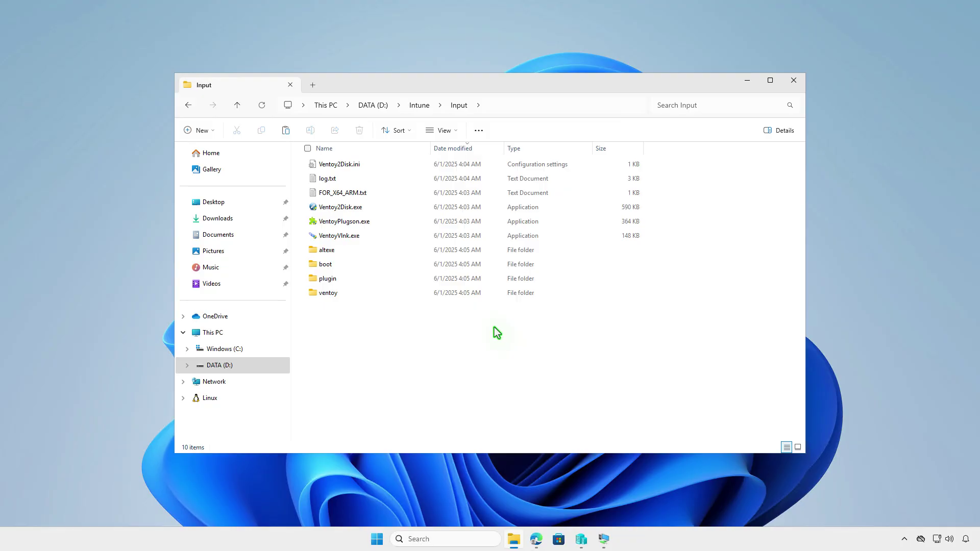
pyautogui.rightClick(490, 328)
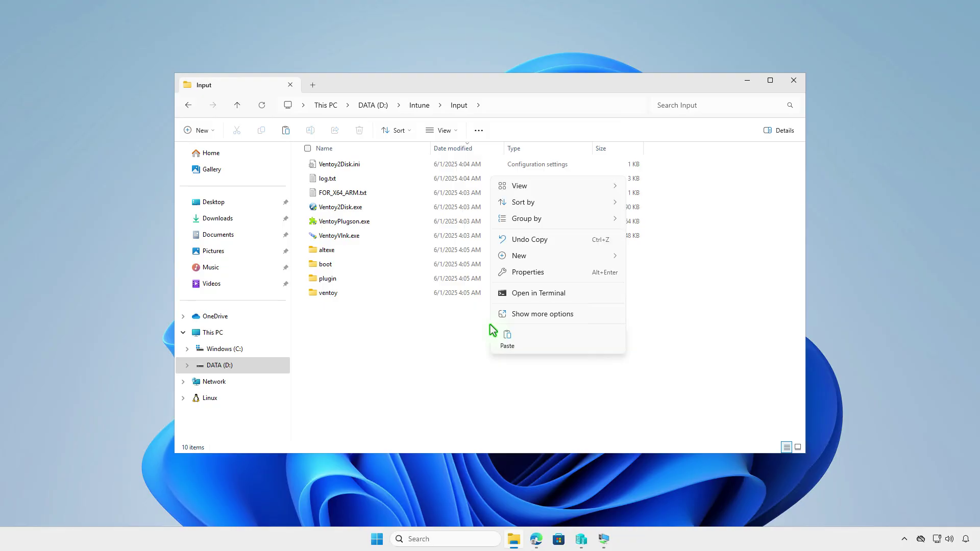
pyautogui.moveTo(536, 256)
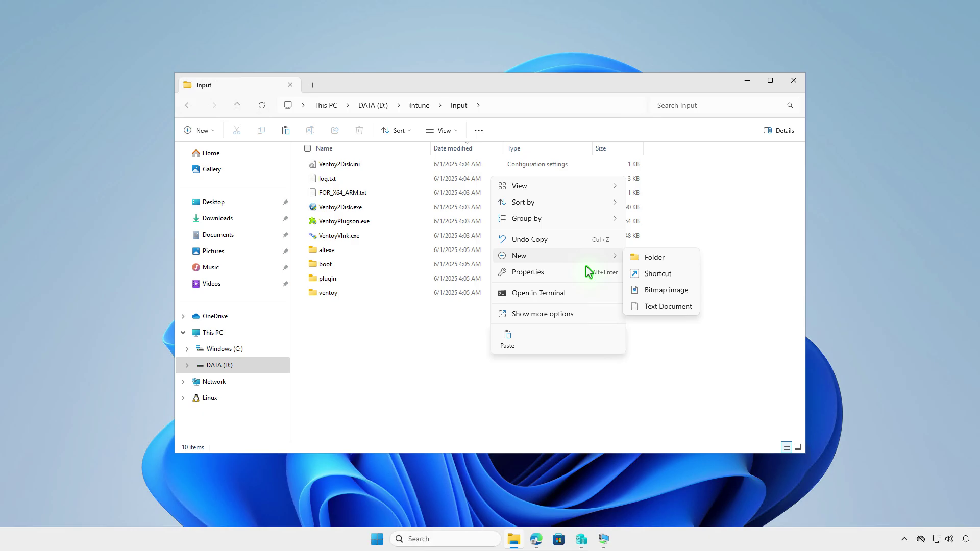
pyautogui.click(653, 306)
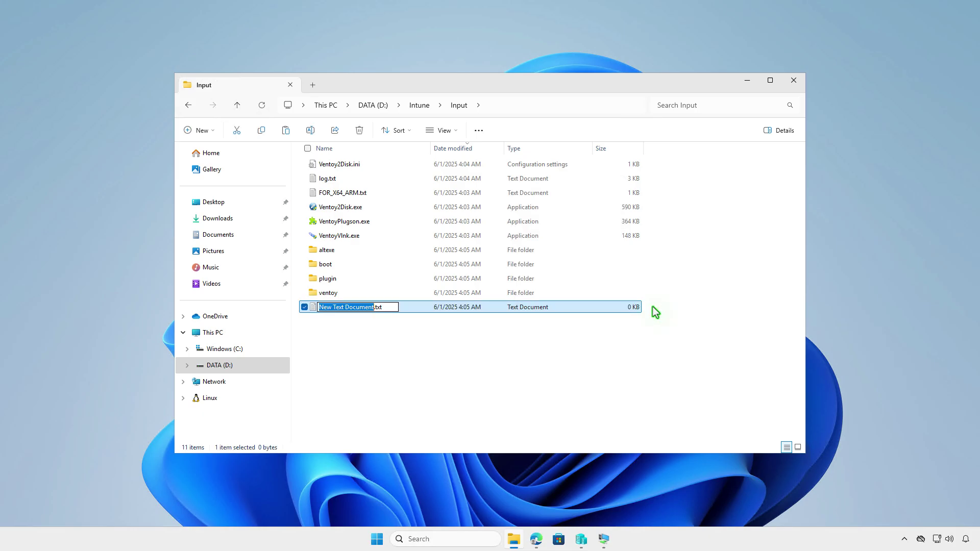
pyautogui.press('Return')
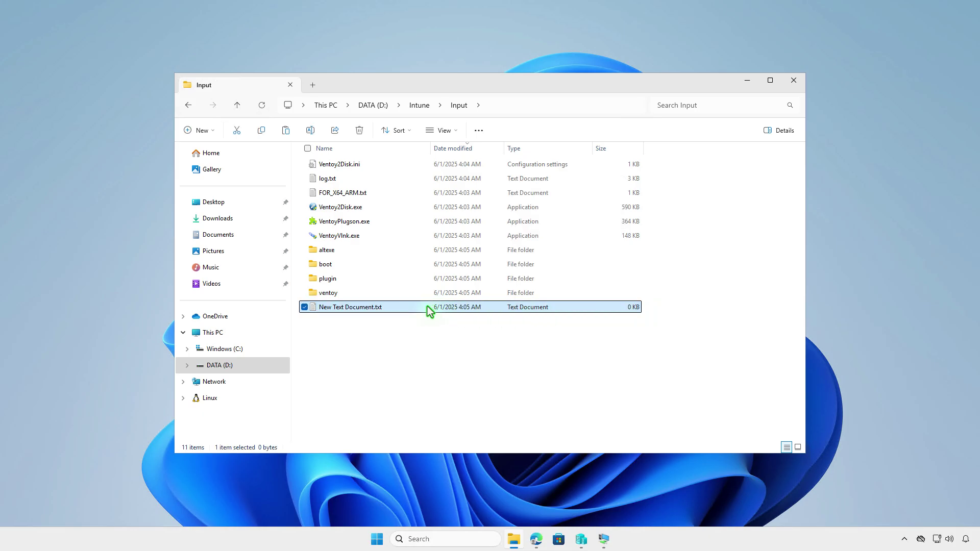
pyautogui.doubleClick(428, 307)
# Step: Paste the Ventoy install script and save it as install.ps1 (All files type) in Input, then close it
pyautogui.hotkey('ctrl', 'v')
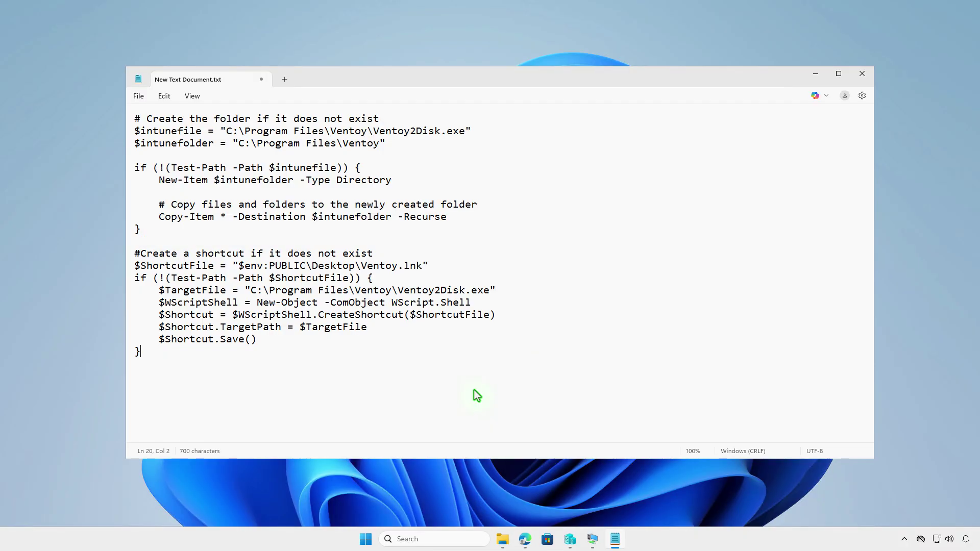
pyautogui.click(140, 105)
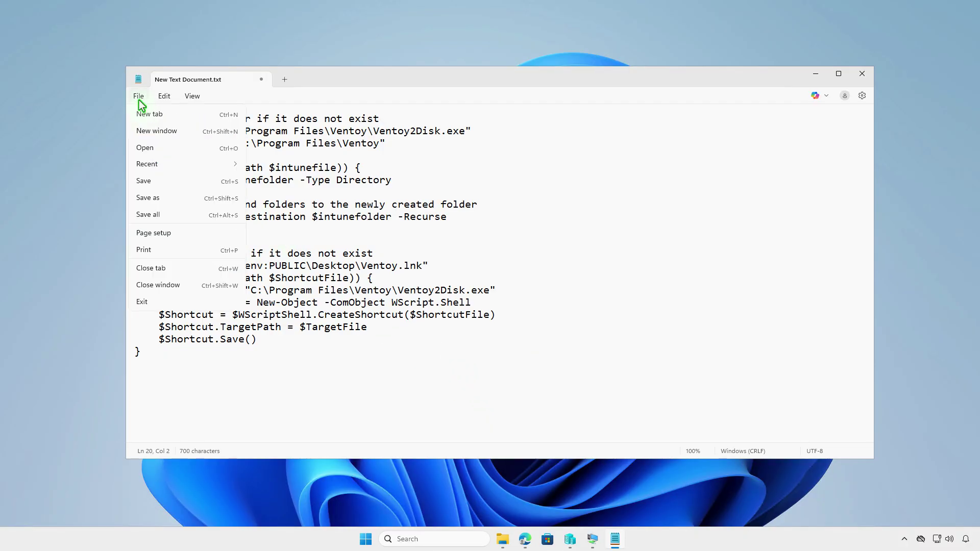
pyautogui.click(184, 198)
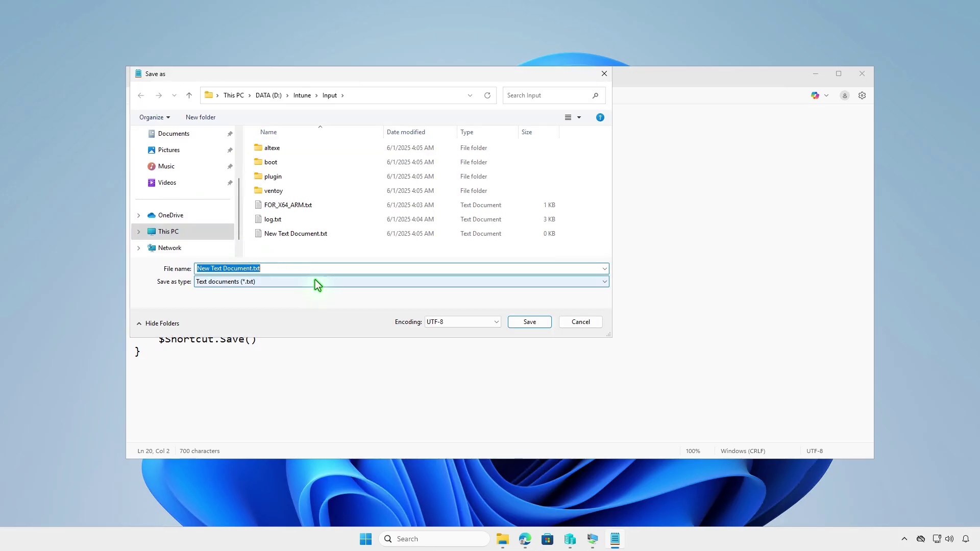
pyautogui.click(317, 280)
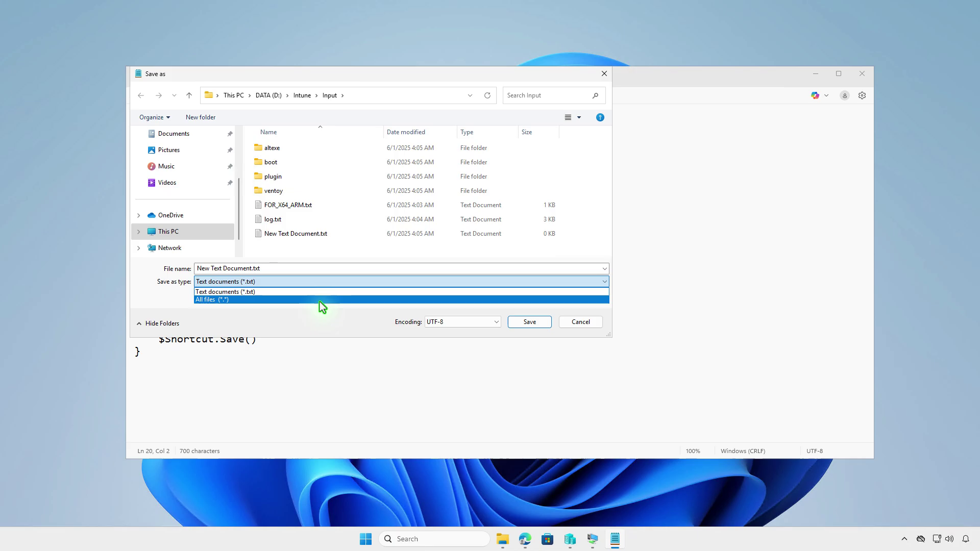
pyautogui.click(319, 301)
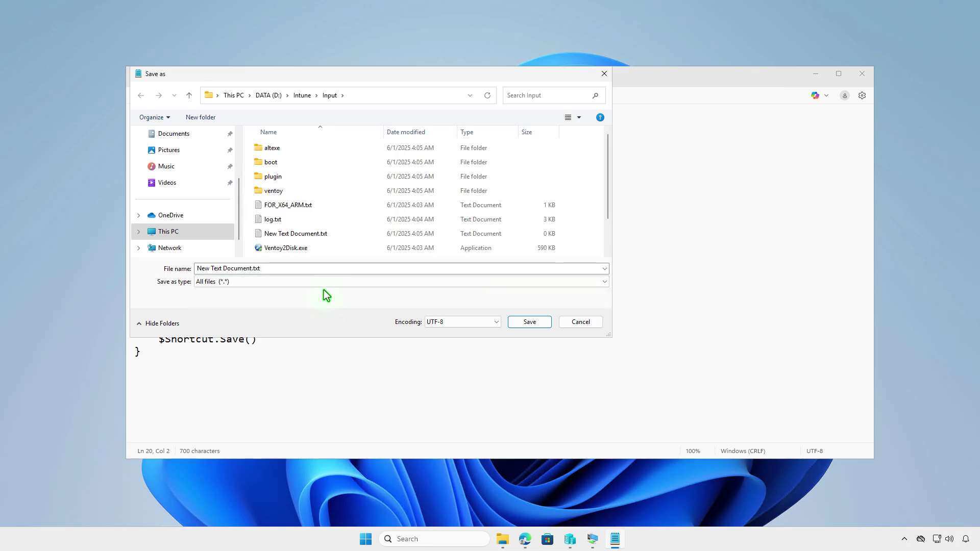
pyautogui.click(327, 271)
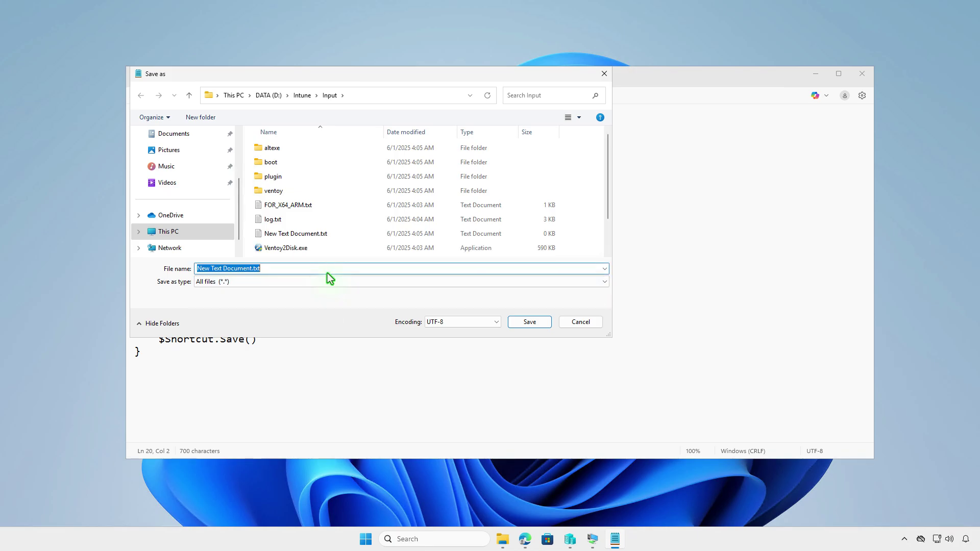
pyautogui.write('inst')
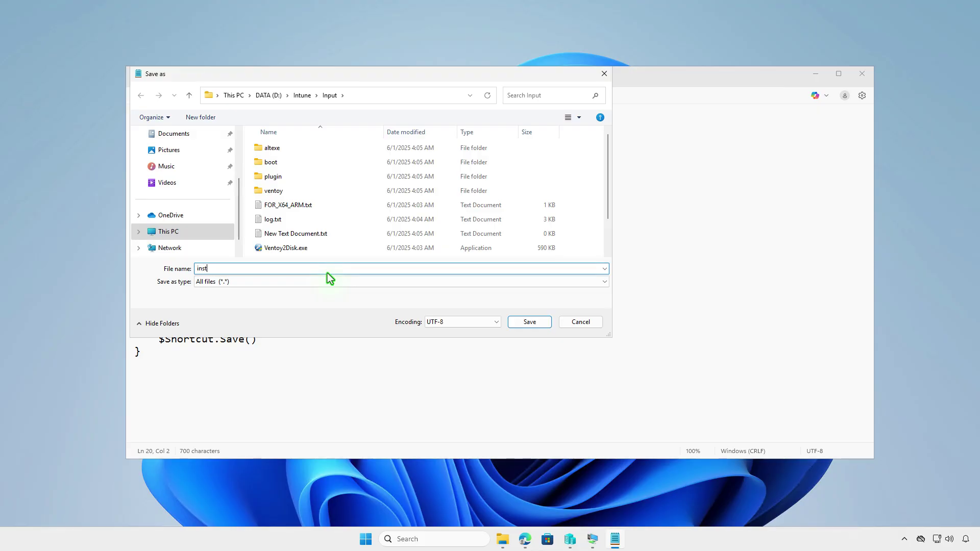
pyautogui.write('all.p')
pyautogui.write('s1')
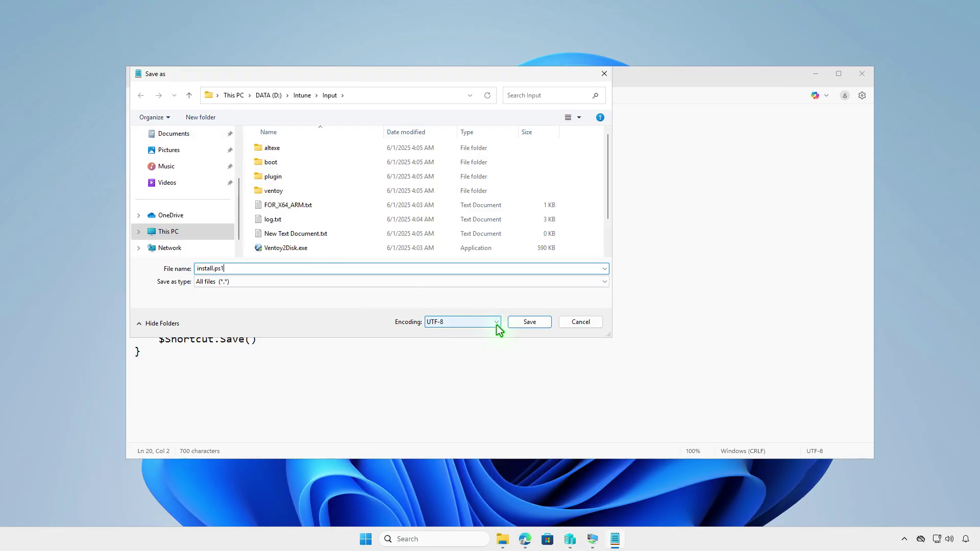
pyautogui.click(526, 326)
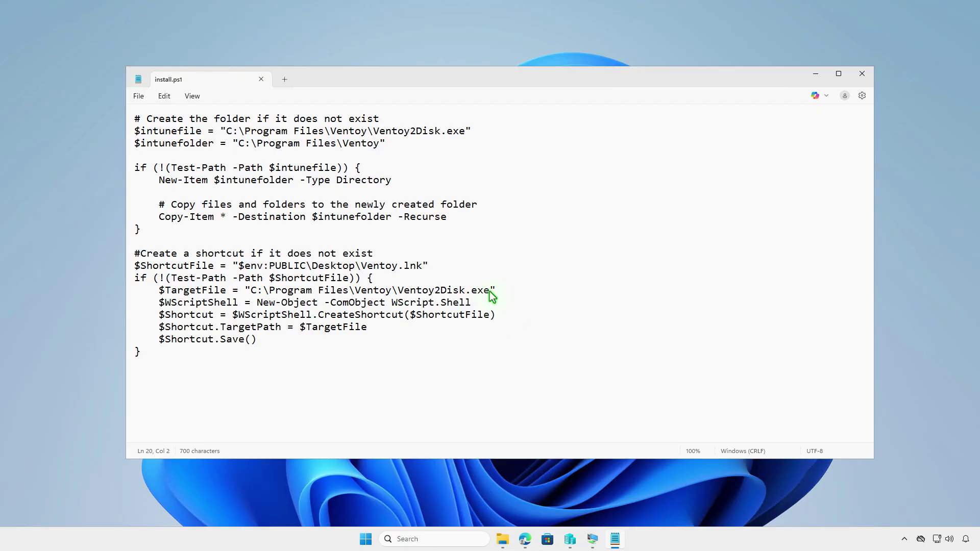
pyautogui.click(260, 79)
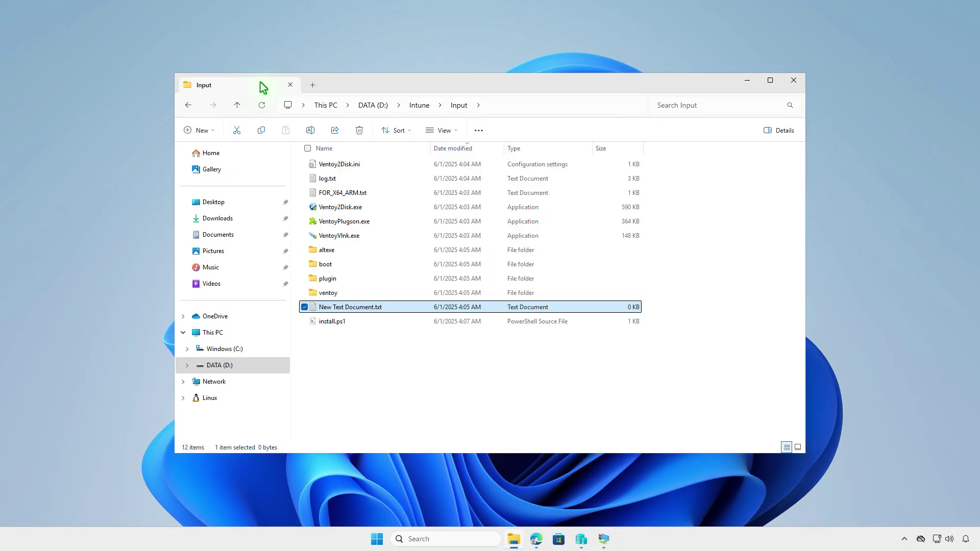
# Step: Paste the removal script into the empty text document and save it as uninstall.ps1 (All files type) in Input
pyautogui.doubleClick(397, 308)
pyautogui.write('Get-Process -ProcessName *Ventoy* | Stop-Process -ErrorAction SilentlyContinue -Force Start-Sleep -Seconds 5 Remove-Item -Path "$env:PUBLIC\\Desktop\\Ventoy.lnk" -Force -ErrorAction SilentlyContinue Remove-Item -Path "C:\\Program Files\\Ventoy" -Recurse -Force -ErrorAction SilentlyContinue')
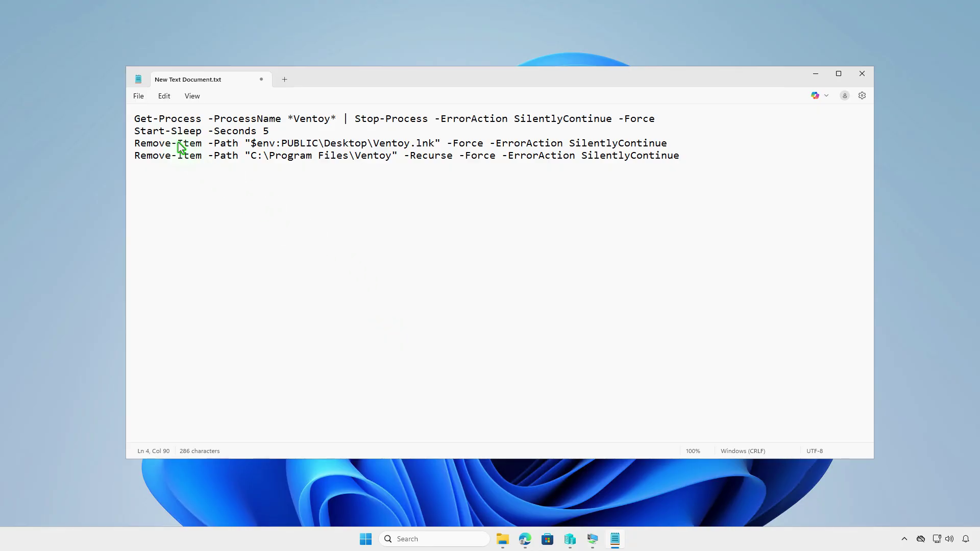
pyautogui.click(140, 97)
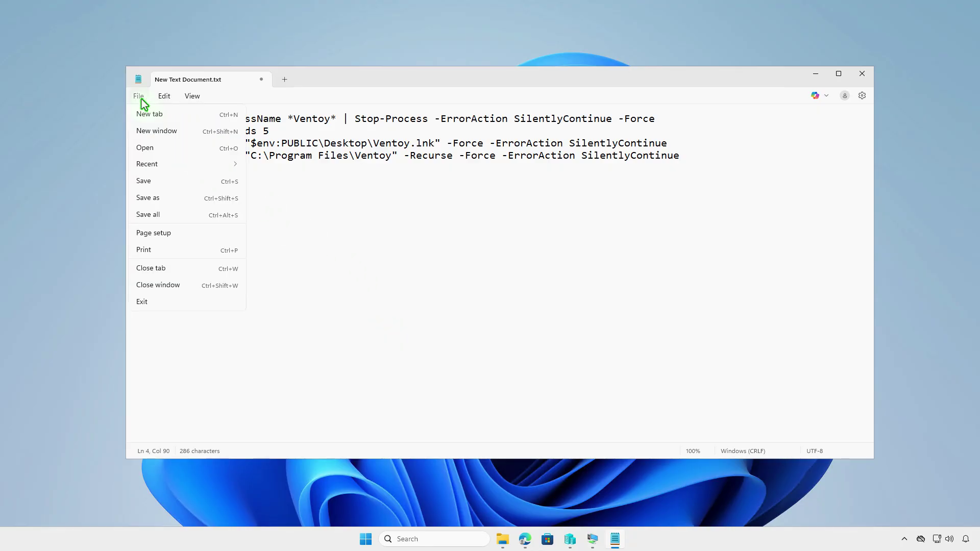
pyautogui.click(162, 199)
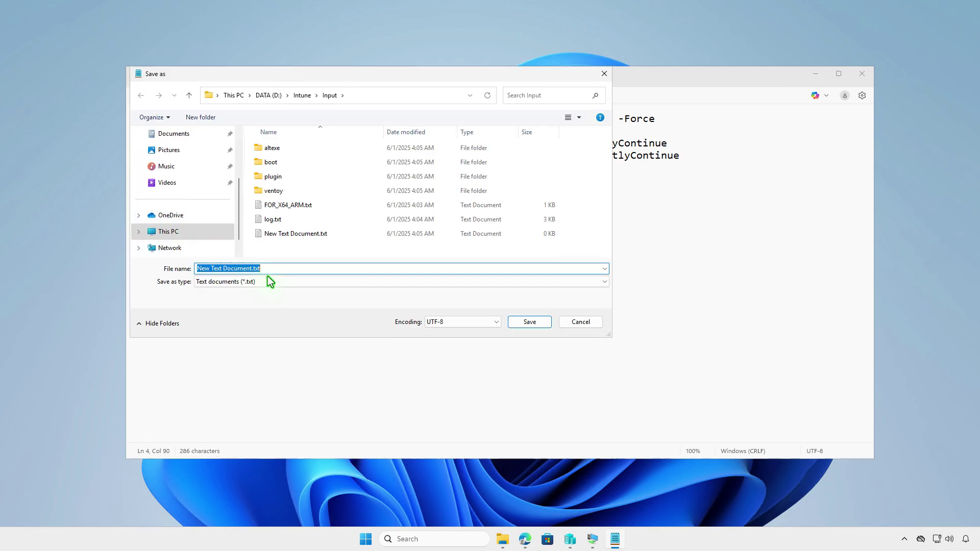
pyautogui.click(290, 285)
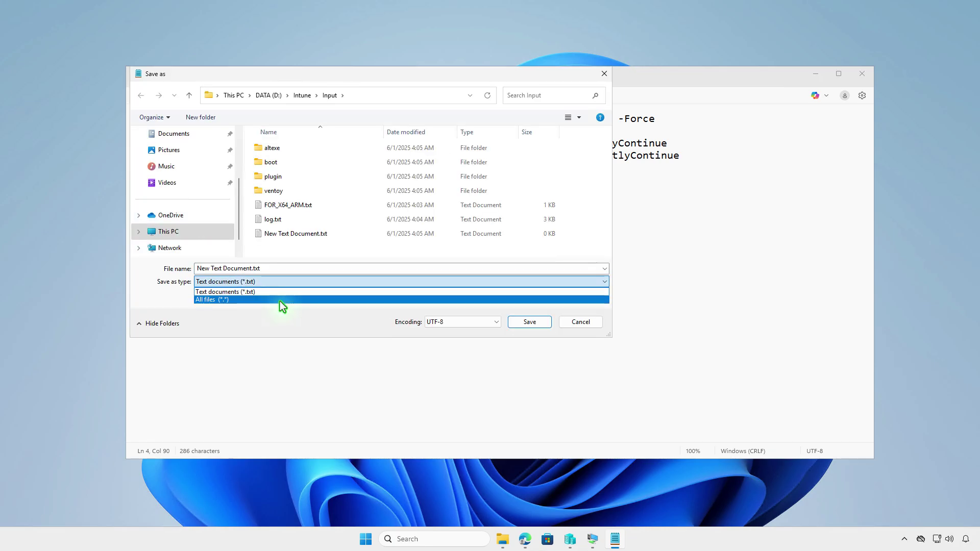
pyautogui.click(279, 301)
pyautogui.click(292, 270)
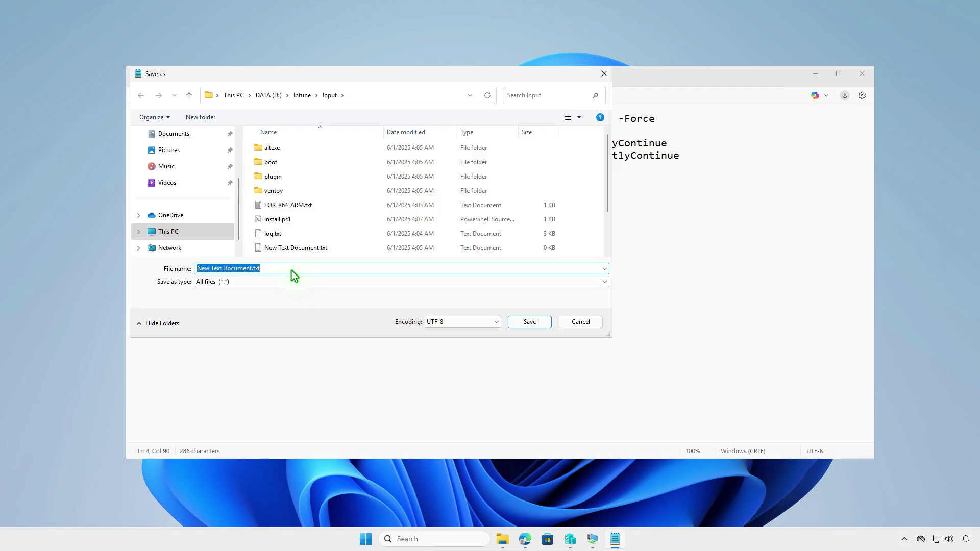
pyautogui.write('unin')
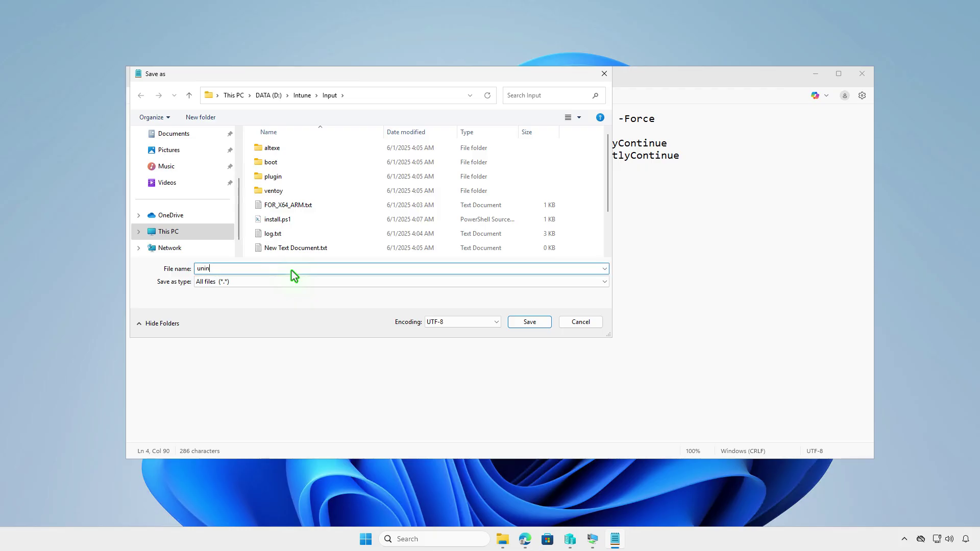
pyautogui.write('sta')
pyautogui.write('ll.ps')
pyautogui.write('1')
pyautogui.click(513, 324)
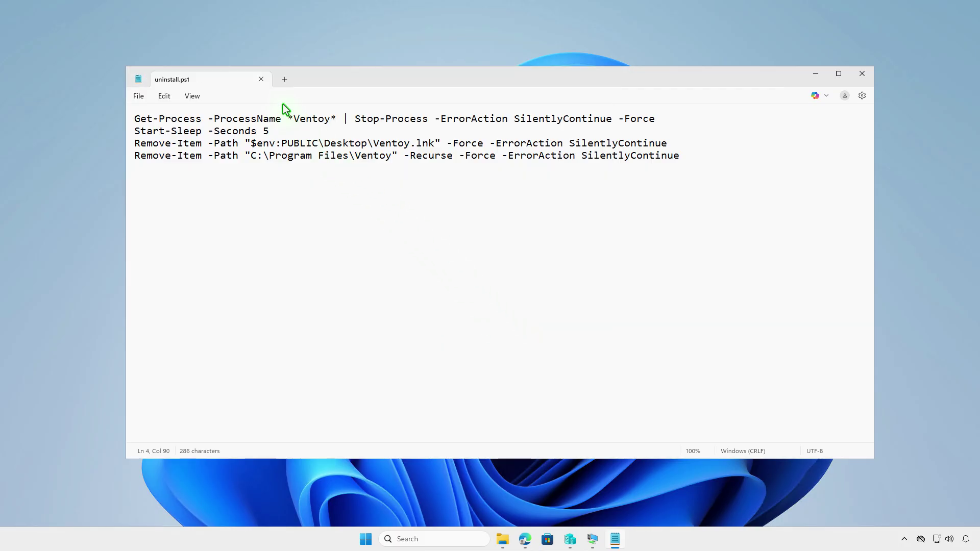
# Step: Close the uninstall script, delete the empty New Text Document.txt and go up to the Intune folder
pyautogui.click(261, 80)
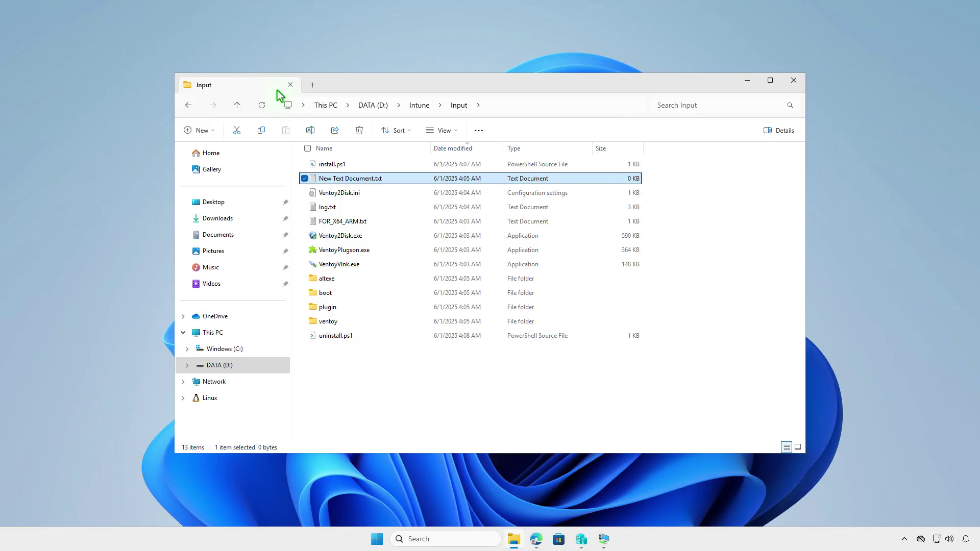
pyautogui.click(361, 132)
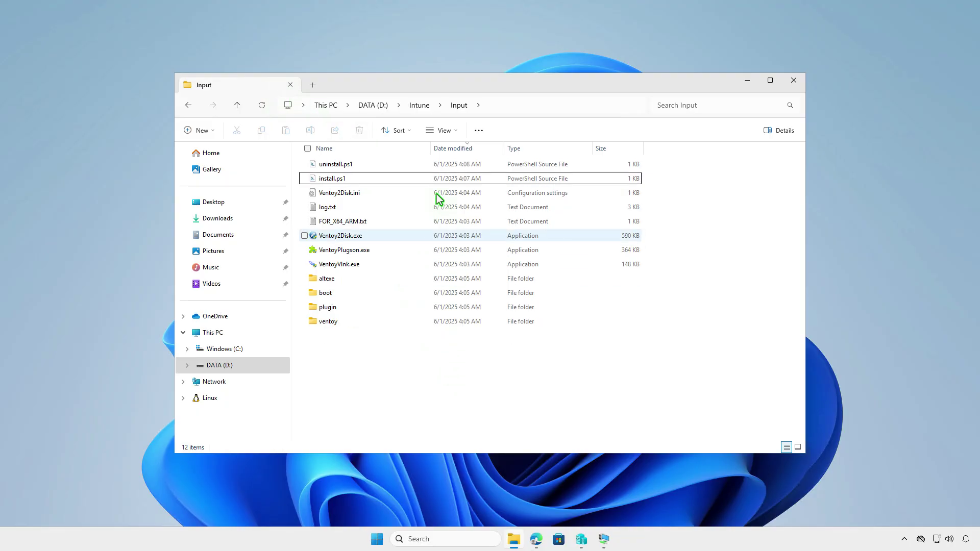
pyautogui.click(420, 106)
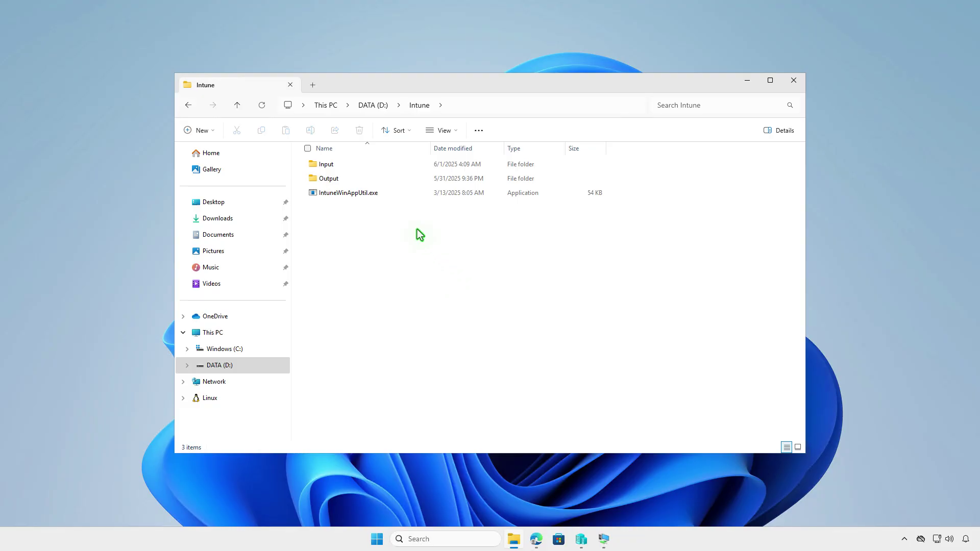
# Step: Launch IntuneWinAppUtil.exe and paste the copied path D:\Intune\Input as the source folder
pyautogui.doubleClick(397, 194)
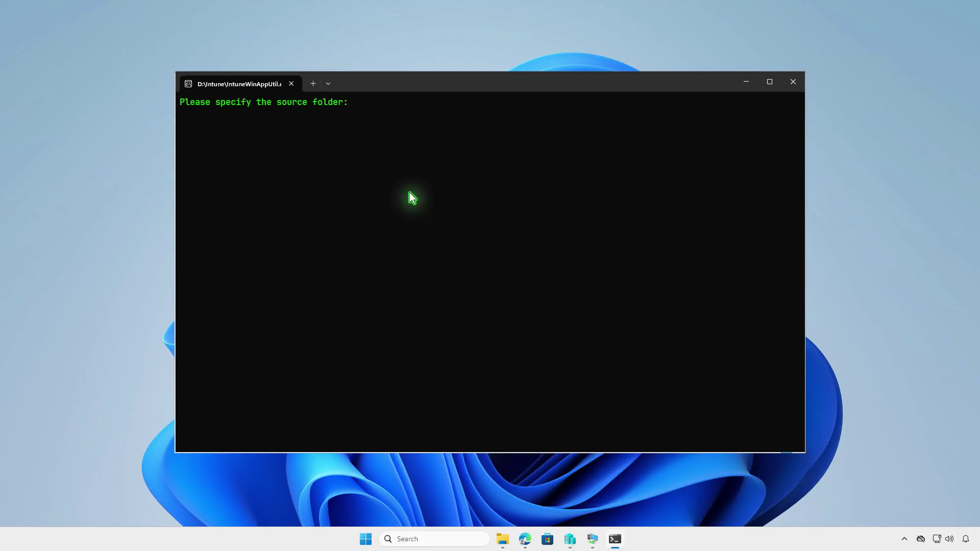
pyautogui.click(502, 539)
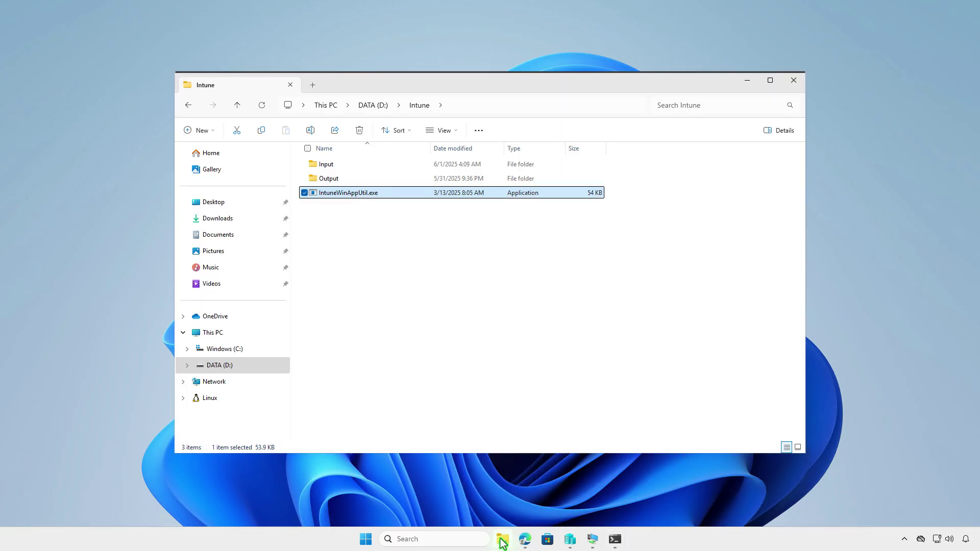
pyautogui.click(396, 164)
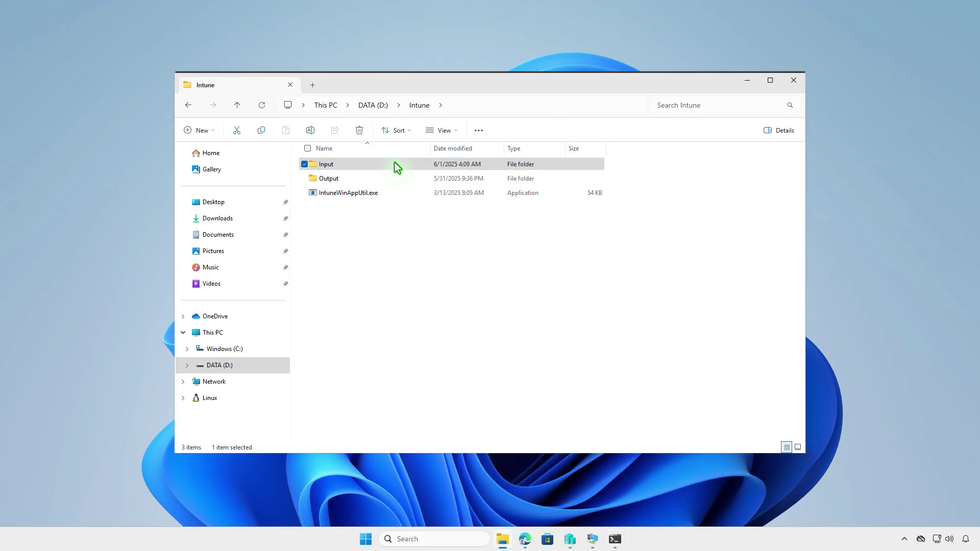
pyautogui.rightClick(396, 167)
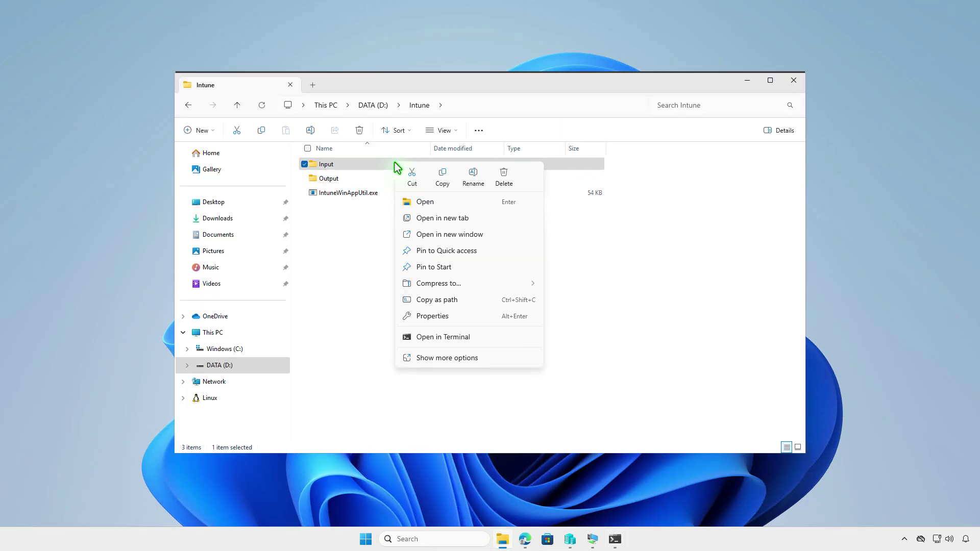
pyautogui.click(462, 300)
pyautogui.click(614, 539)
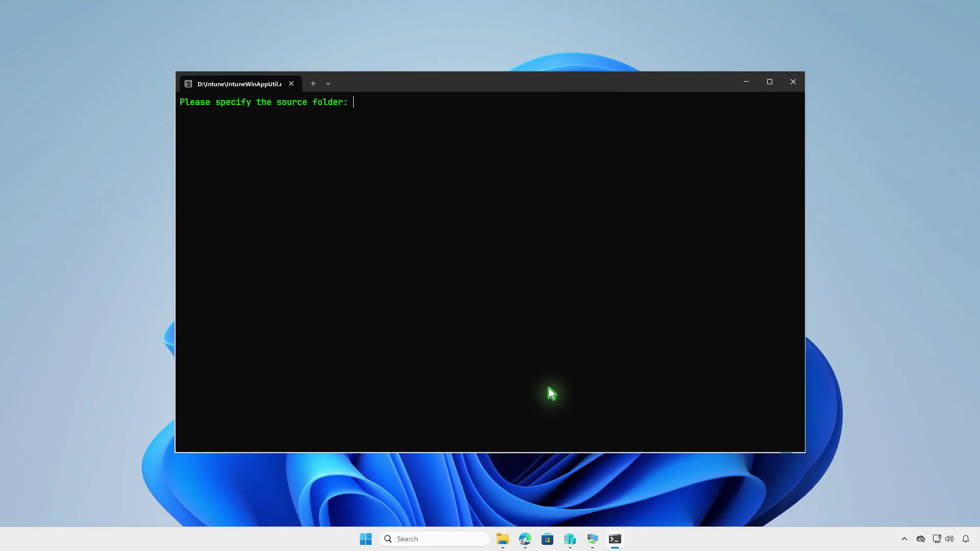
pyautogui.write('"D:\\Intune\\Input"')
pyautogui.press('Return')
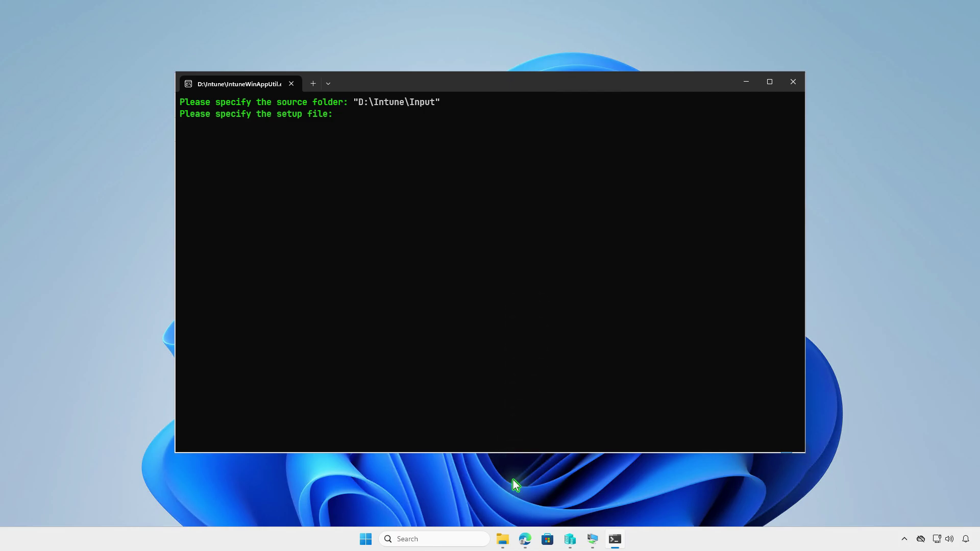
# Step: Copy the path of Ventoy2Disk.exe from the Input folder and submit it as the setup file
pyautogui.click(506, 537)
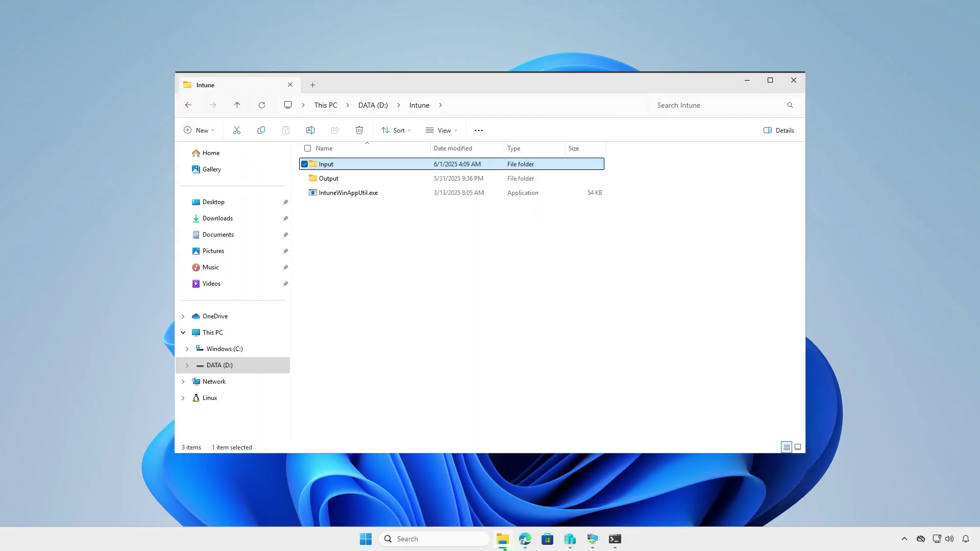
pyautogui.doubleClick(416, 165)
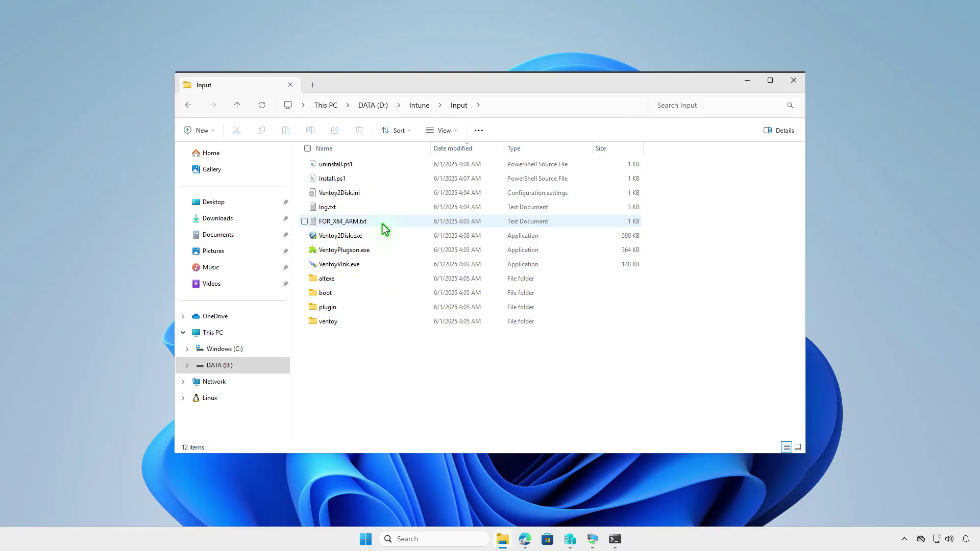
pyautogui.click(375, 238)
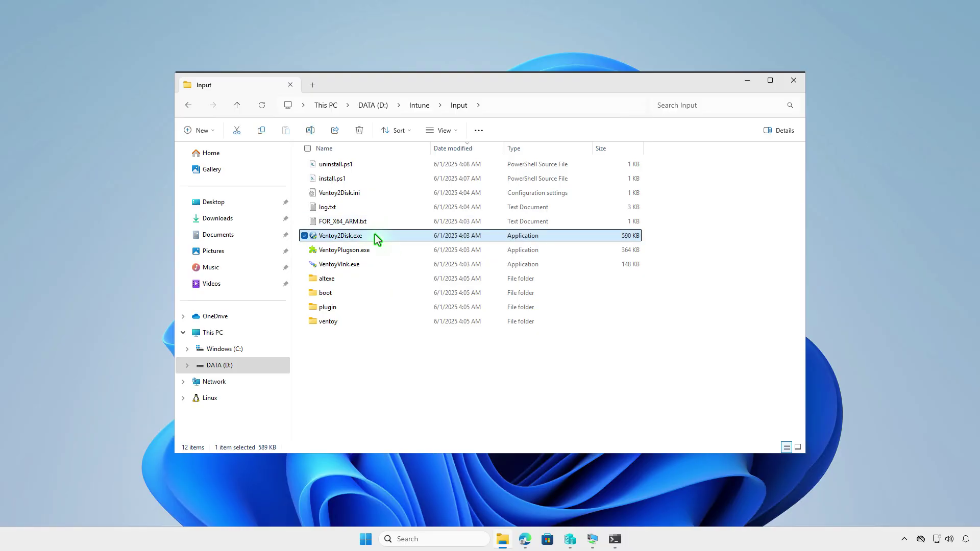
pyautogui.rightClick(375, 238)
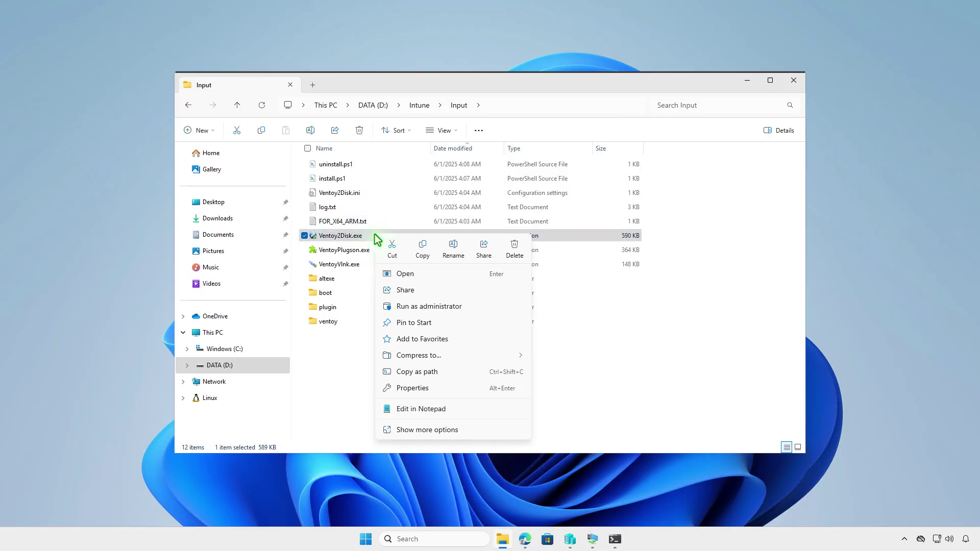
pyautogui.click(471, 374)
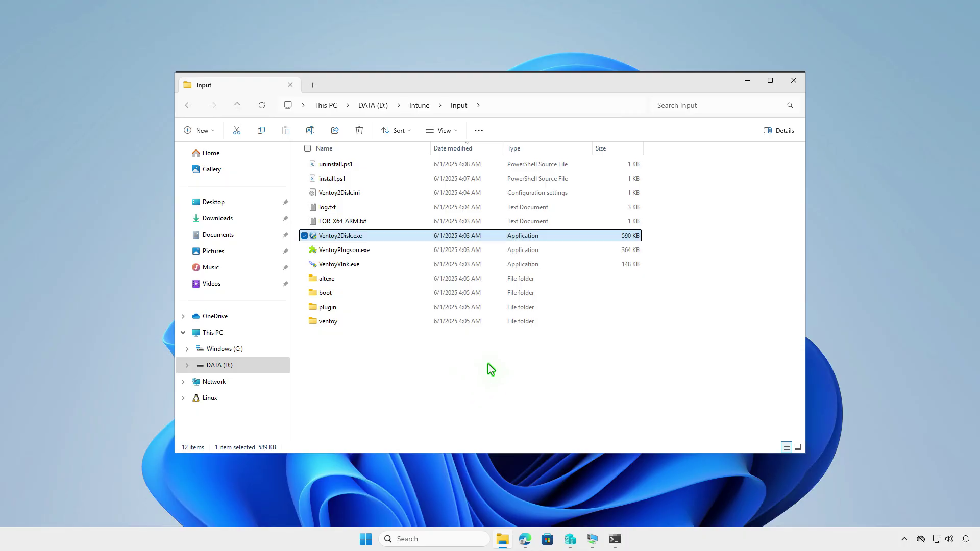
pyautogui.click(615, 539)
pyautogui.write('"D:\\Intune\\Input\\Ventoy2Disk.exe"')
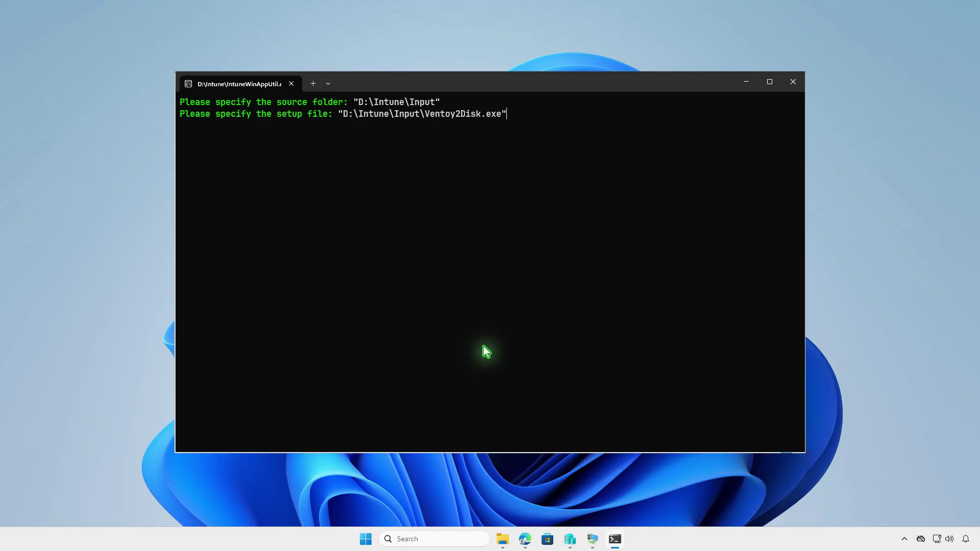
pyautogui.press('Return')
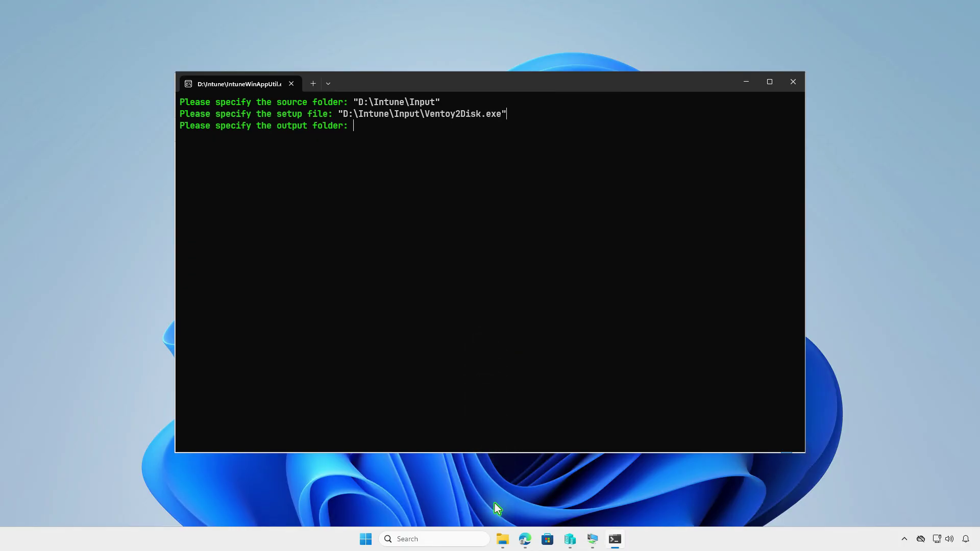
pyautogui.click(501, 541)
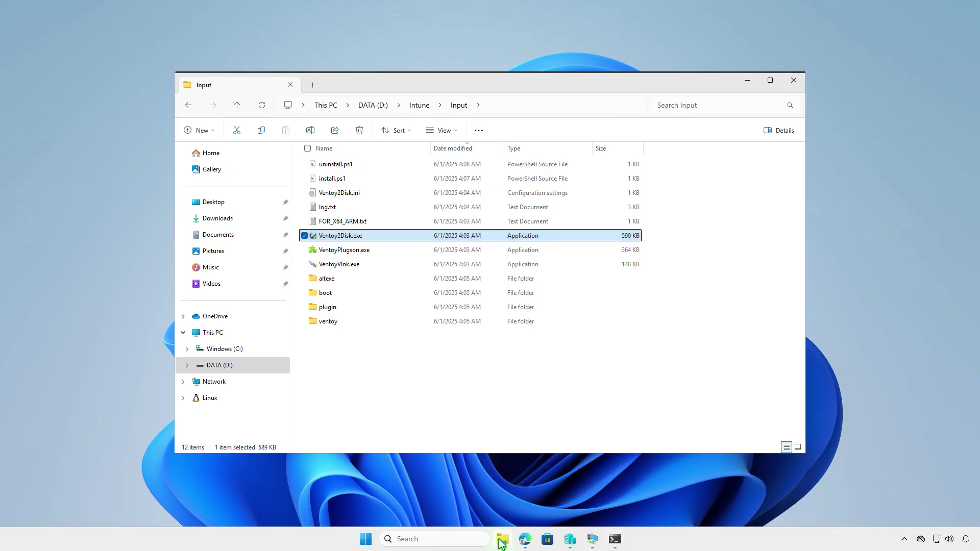
# Step: Submit D:\Intune\Output as the output folder and answer N to the catalog folder so packaging runs
pyautogui.click(419, 106)
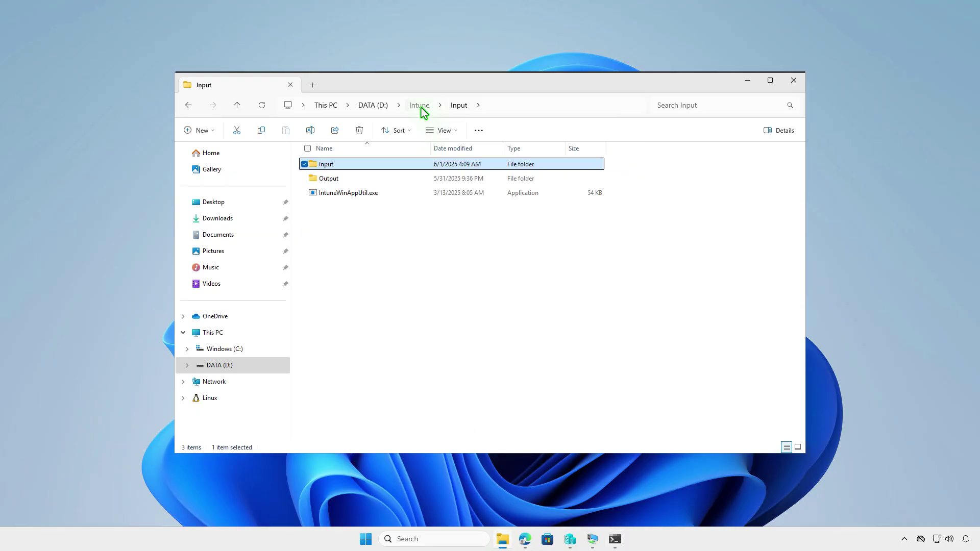
pyautogui.click(374, 179)
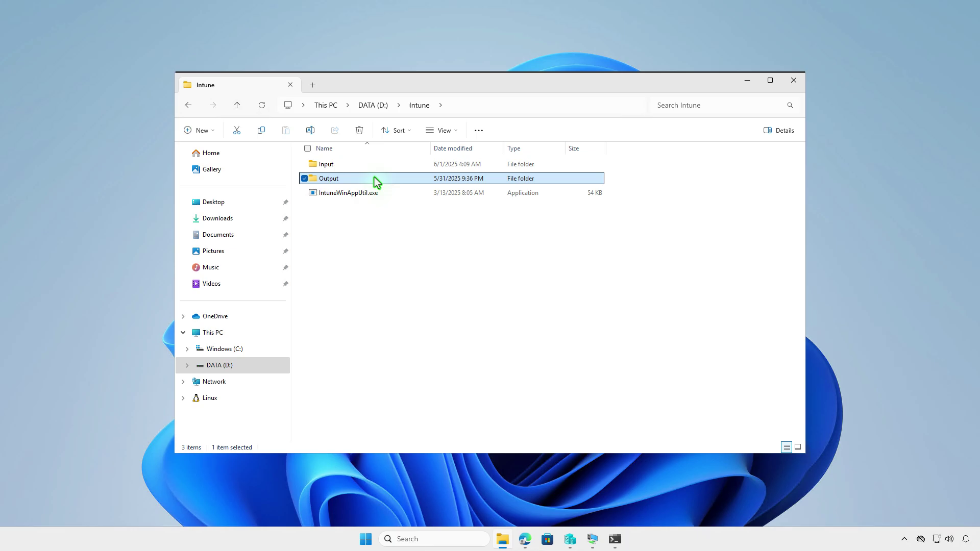
pyautogui.rightClick(374, 179)
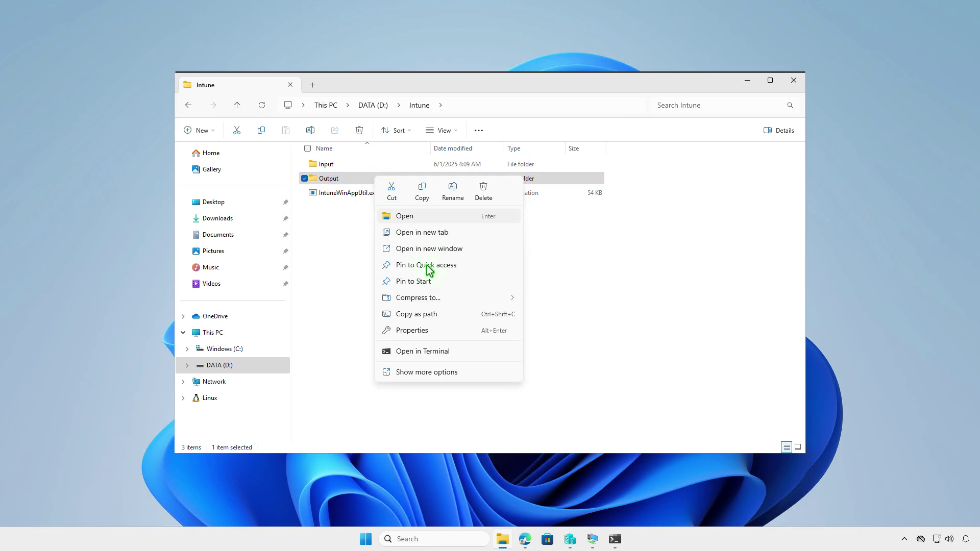
pyautogui.click(450, 313)
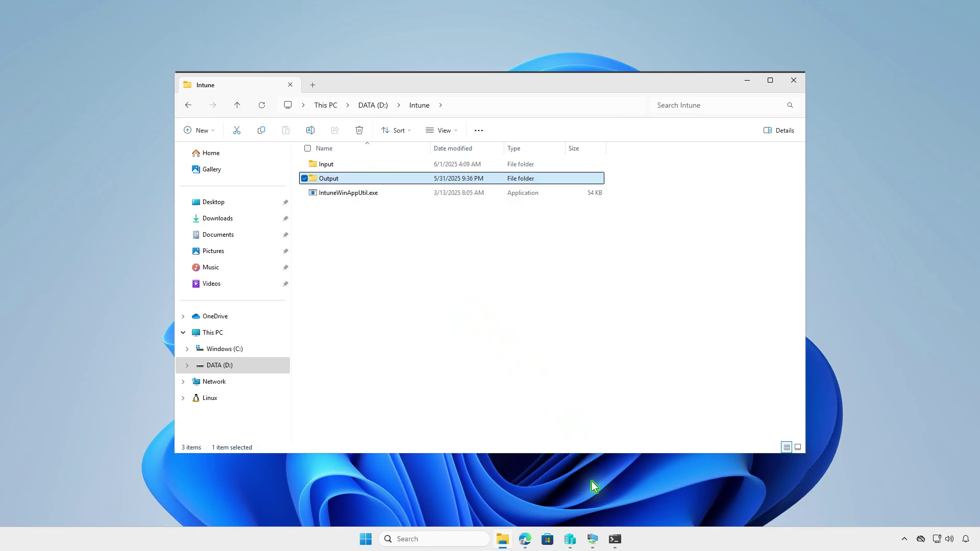
pyautogui.click(615, 540)
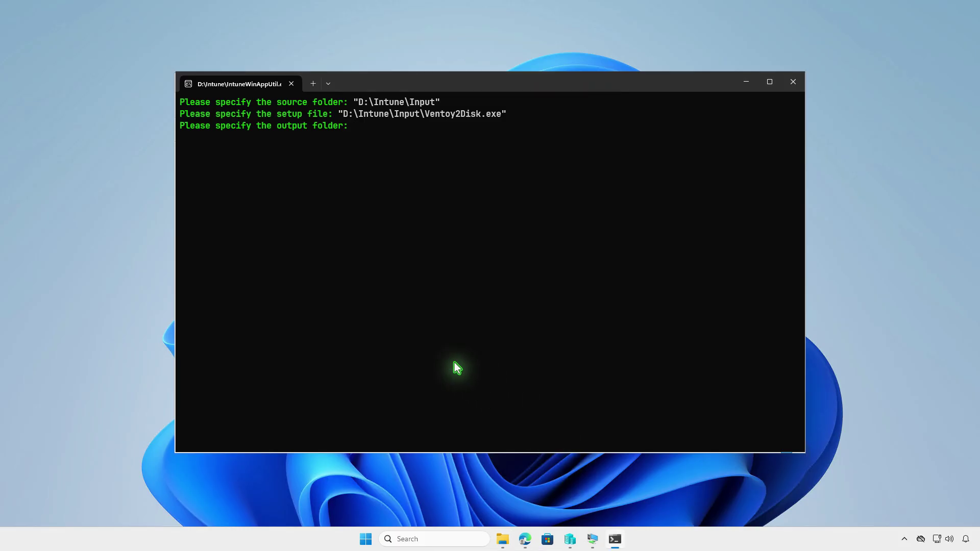
pyautogui.write('"D:\\Intune\\Output"')
pyautogui.press('Return')
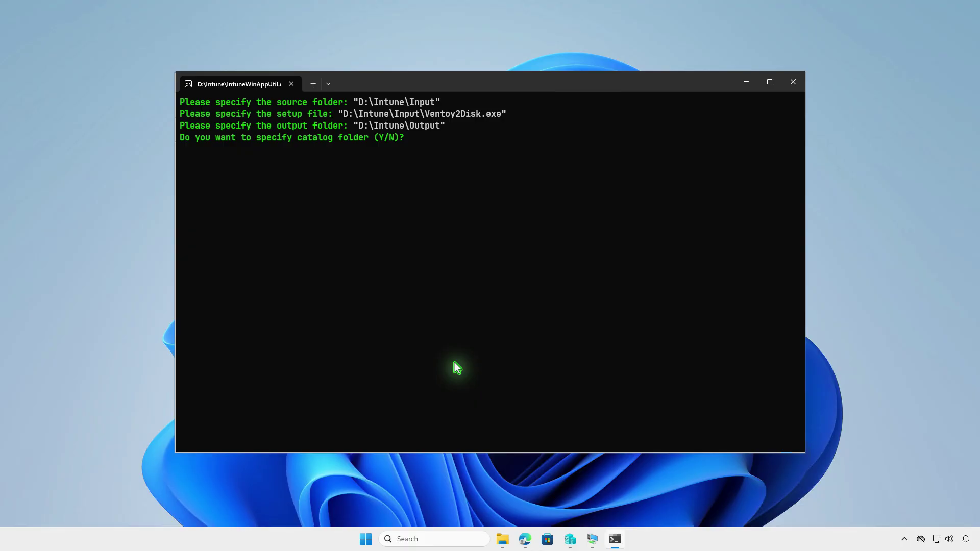
pyautogui.press('n')
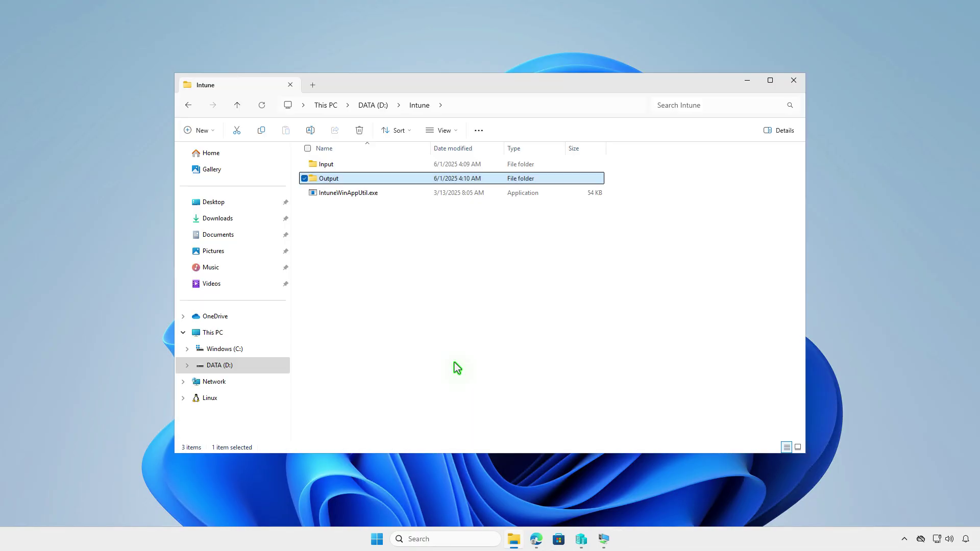
# Step: Check the Output folder for the new Ventoy2Disk.intunewin package, then minimize Explorer
pyautogui.doubleClick(401, 182)
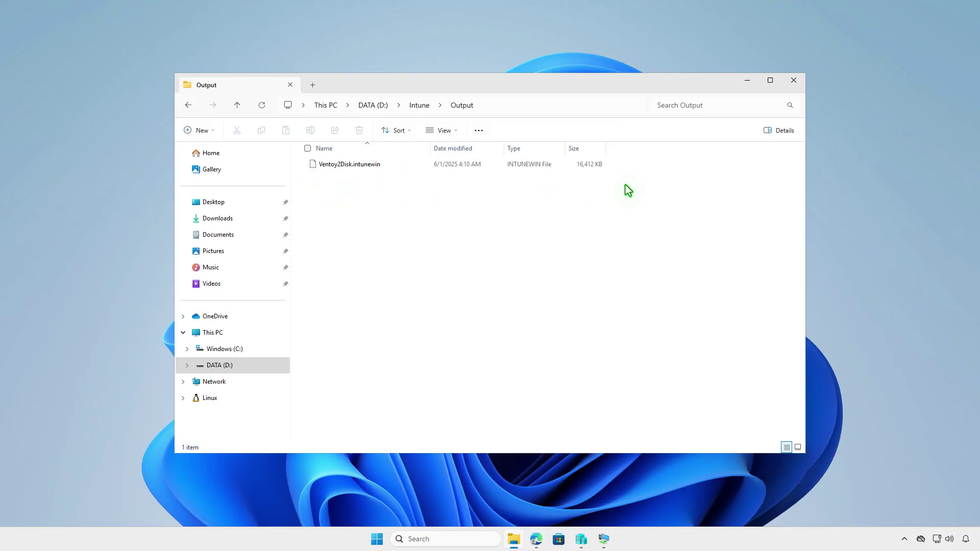
pyautogui.click(747, 80)
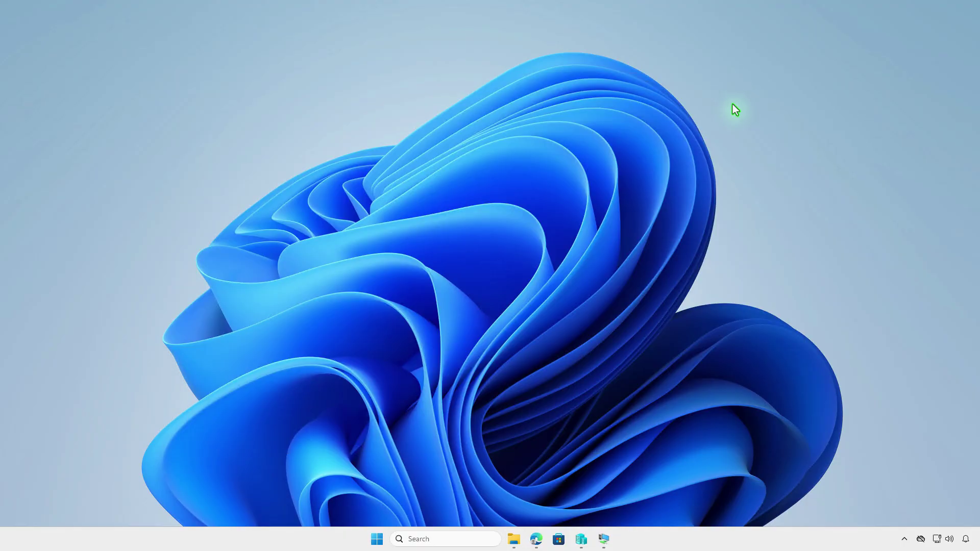
# Step: From Apps > Windows, create a new app and select the Windows app (Win32) type
pyautogui.click(538, 540)
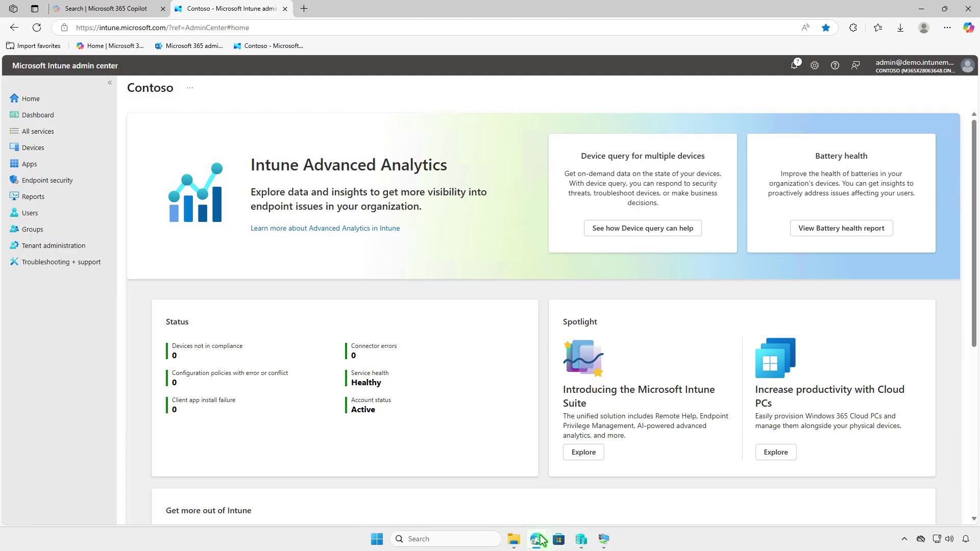
pyautogui.click(80, 164)
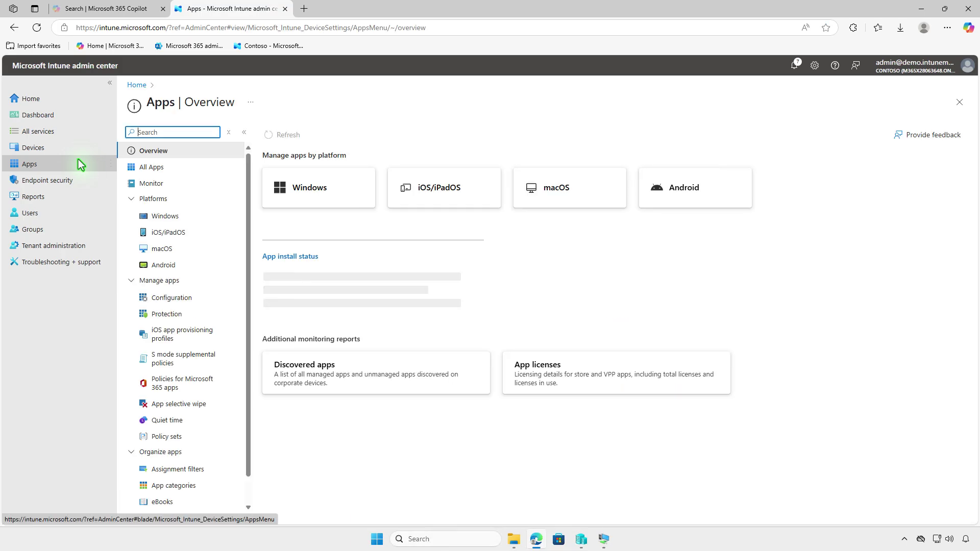
pyautogui.click(182, 216)
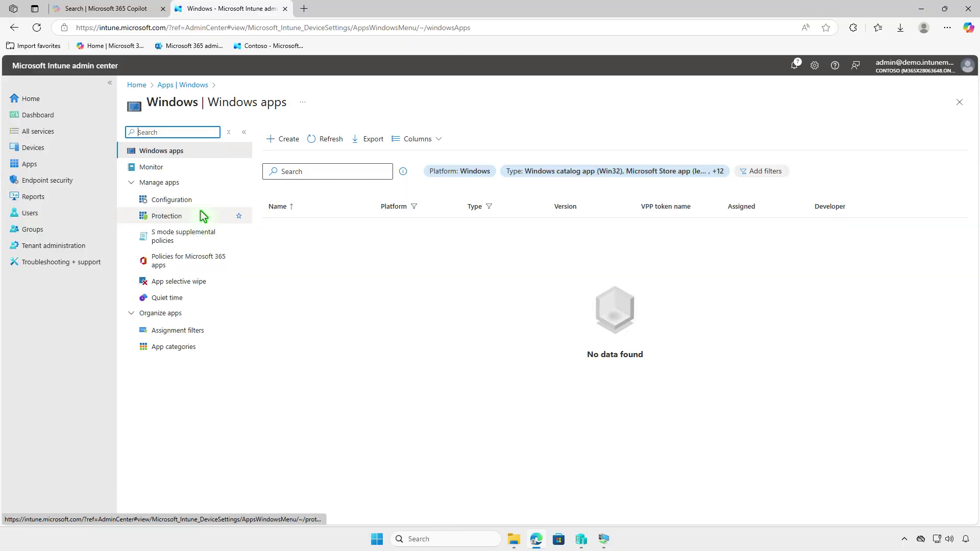
pyautogui.click(273, 144)
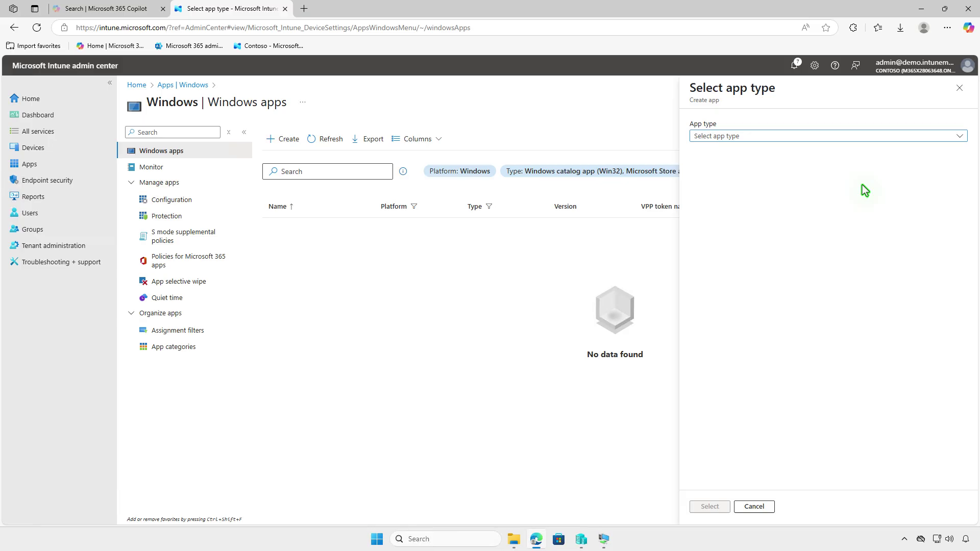
pyautogui.click(864, 135)
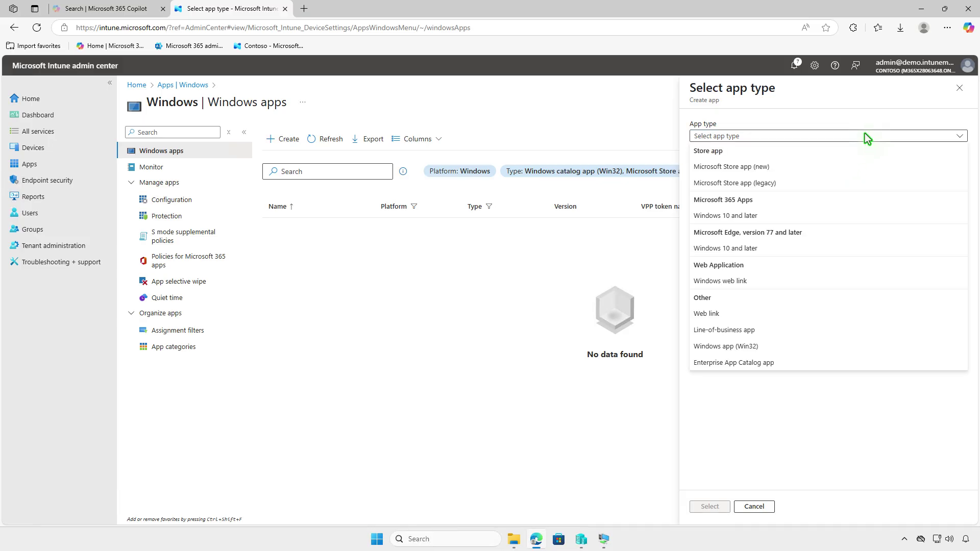
pyautogui.click(823, 345)
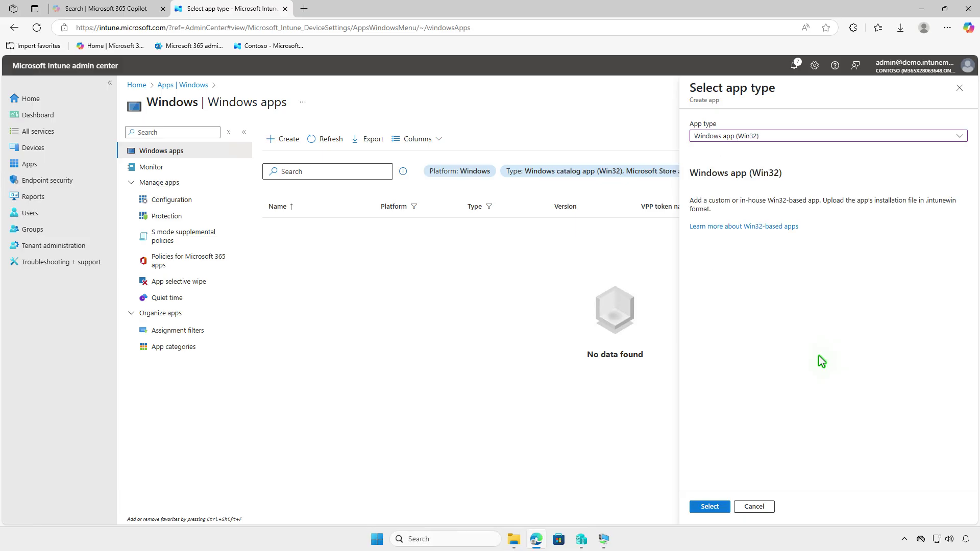
pyautogui.click(711, 507)
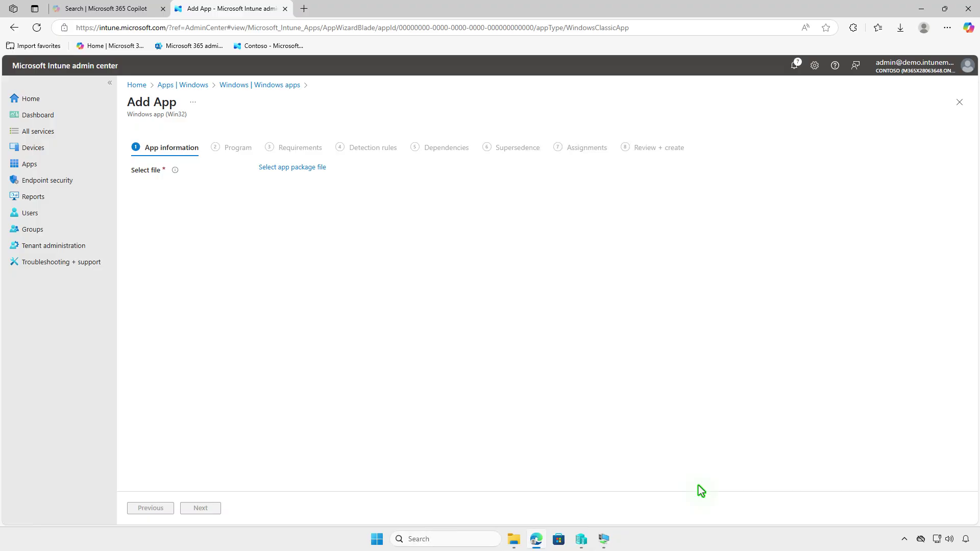
# Step: Browse to D:\Intune\Output and upload Ventoy2Disk.intunewin as the app package file
pyautogui.click(320, 169)
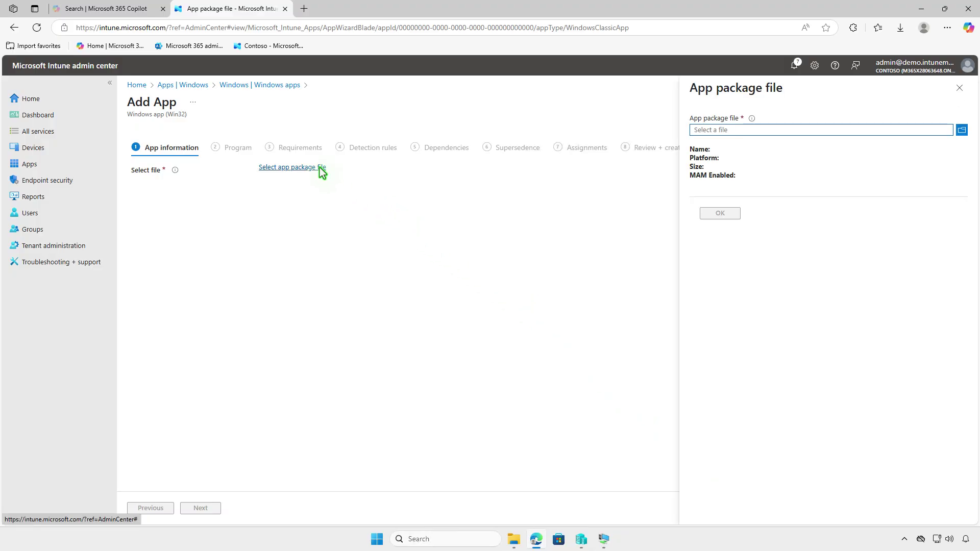
pyautogui.click(732, 131)
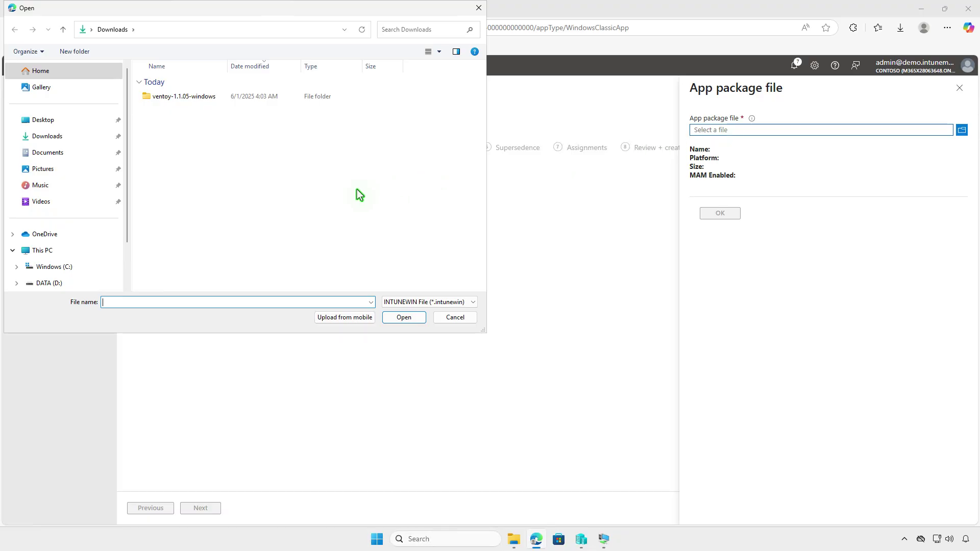
pyautogui.click(86, 250)
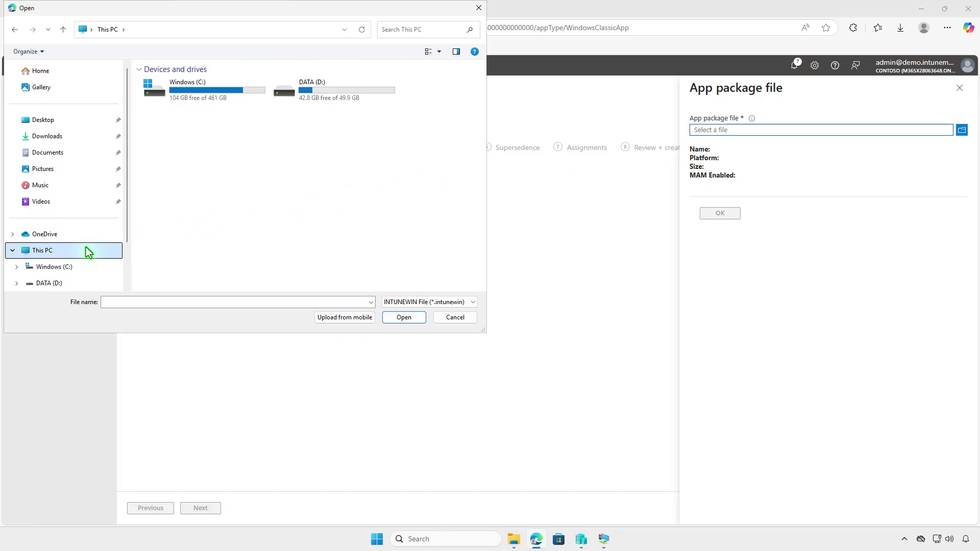
pyautogui.doubleClick(330, 91)
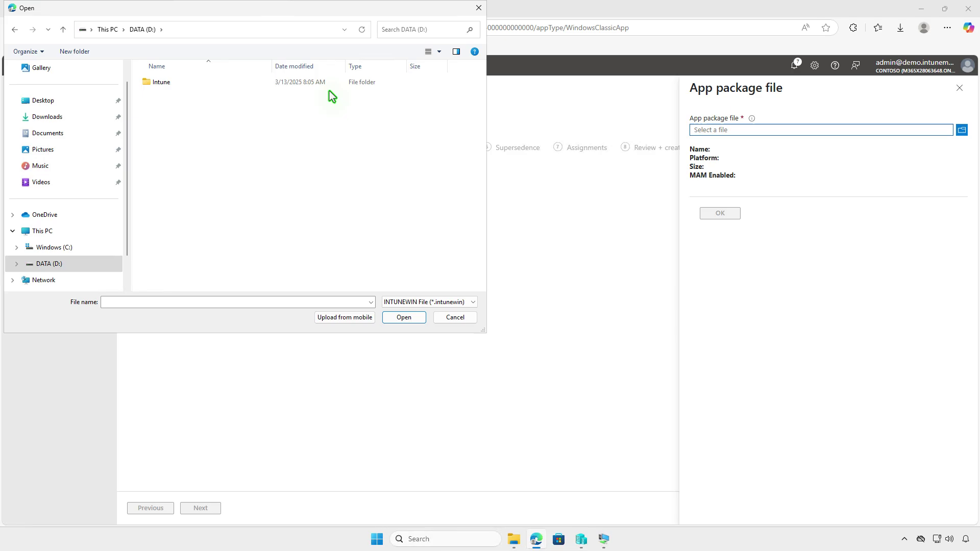
pyautogui.doubleClick(209, 81)
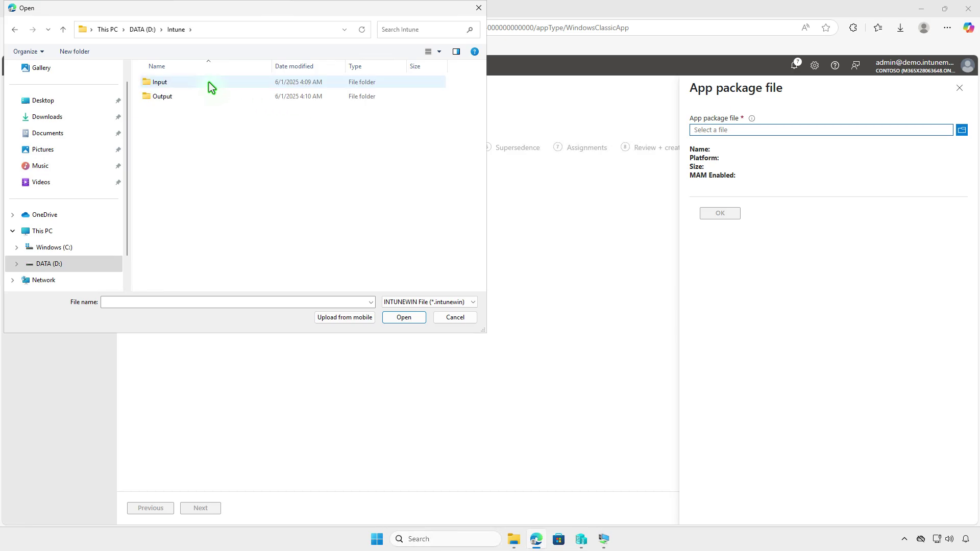
pyautogui.doubleClick(198, 97)
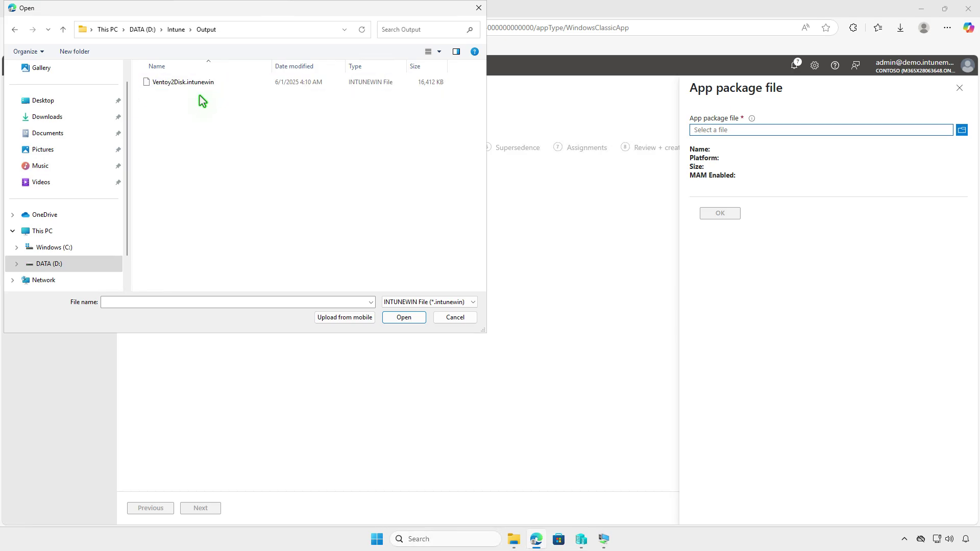
pyautogui.click(210, 83)
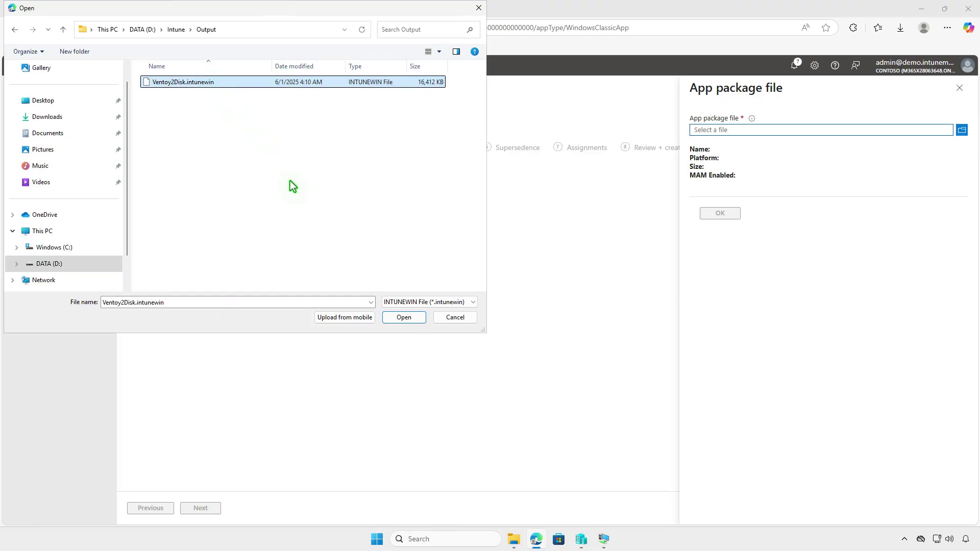
pyautogui.click(398, 317)
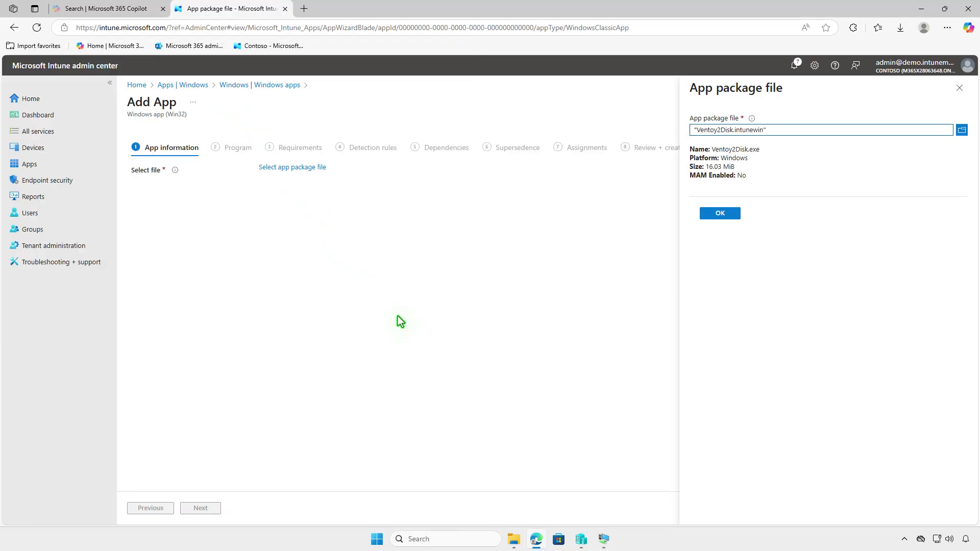
pyautogui.click(717, 213)
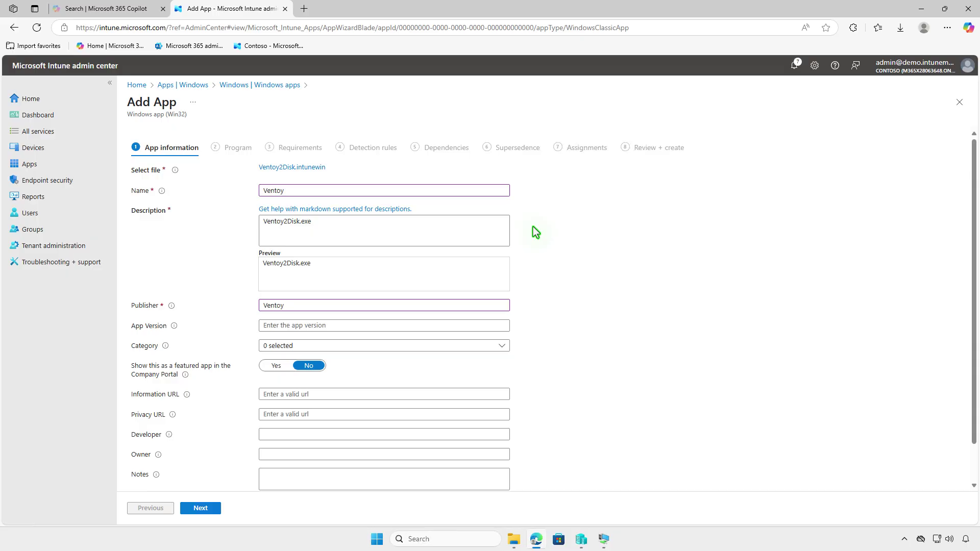
pyautogui.scroll(-2, 533, 230)
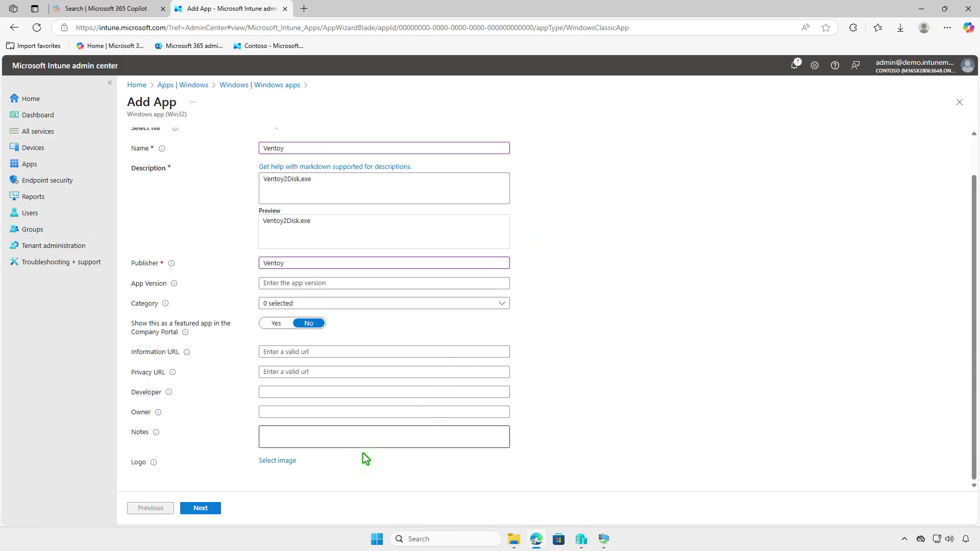
# Step: Upload ventoy-feature.jpg from Downloads as the app logo and confirm it
pyautogui.click(292, 462)
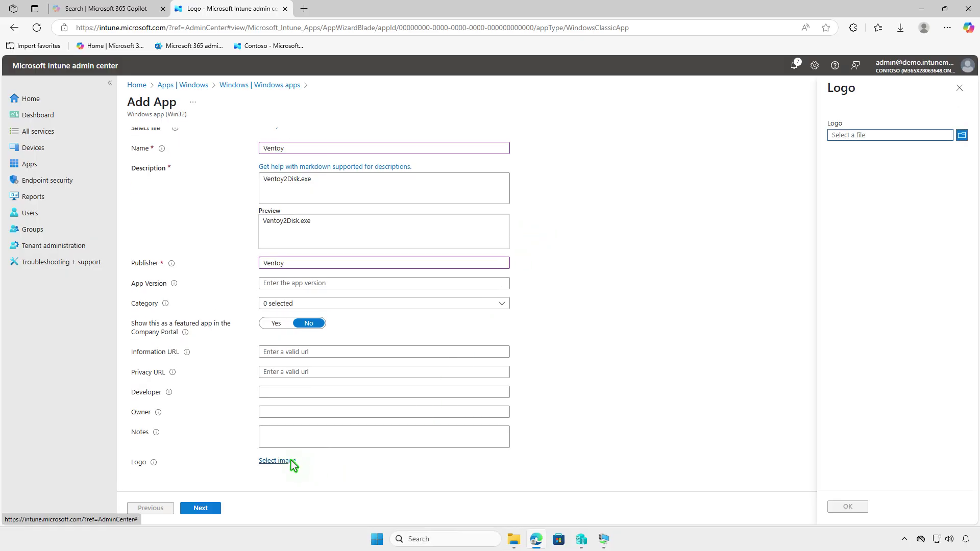
pyautogui.click(873, 135)
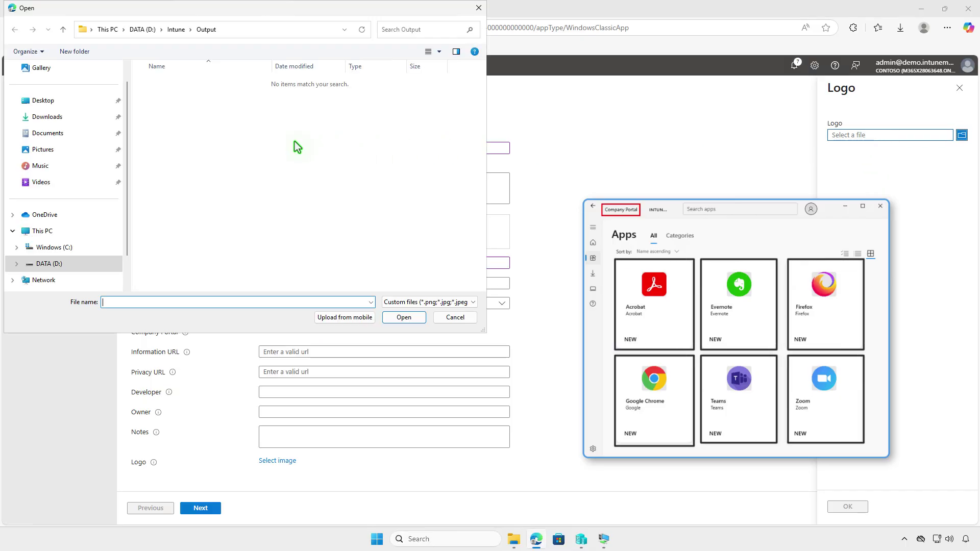
pyautogui.click(76, 120)
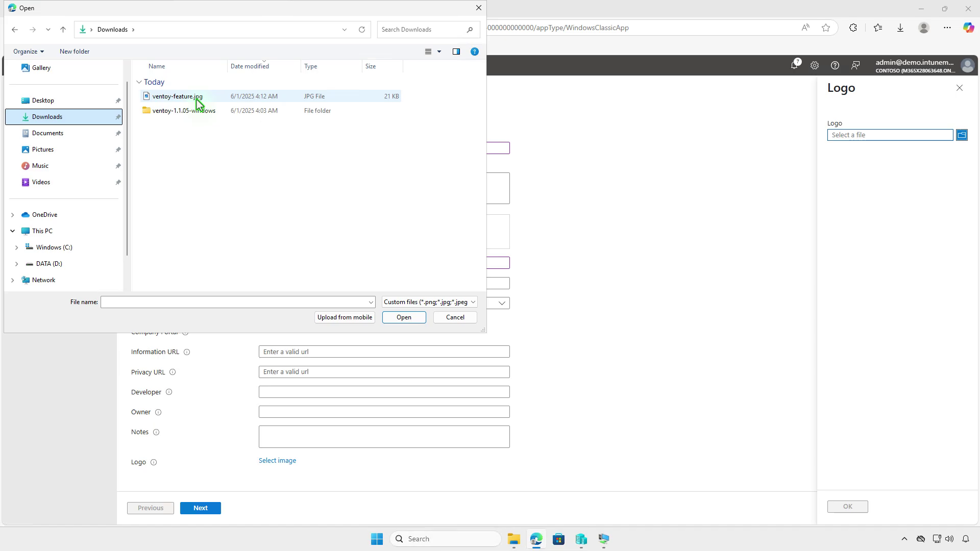
pyautogui.click(226, 99)
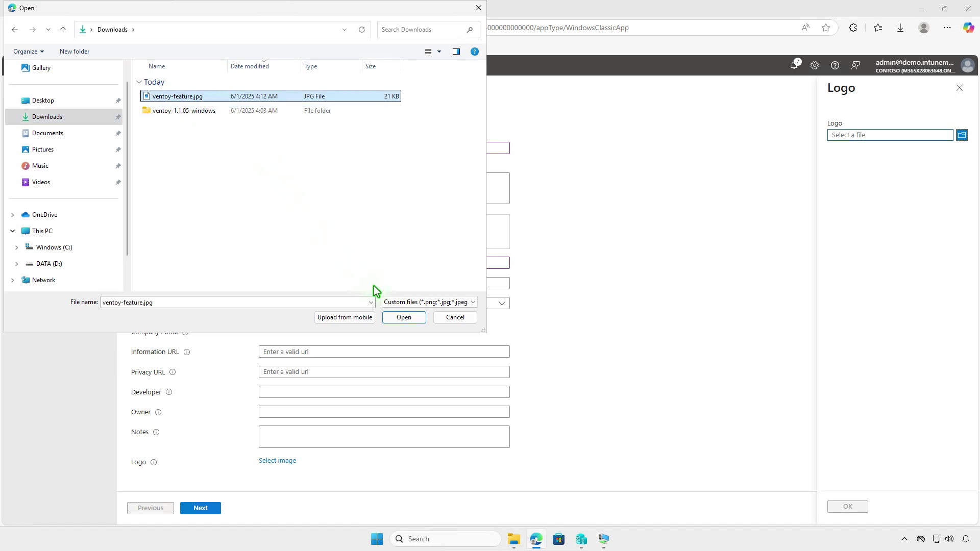
pyautogui.click(404, 317)
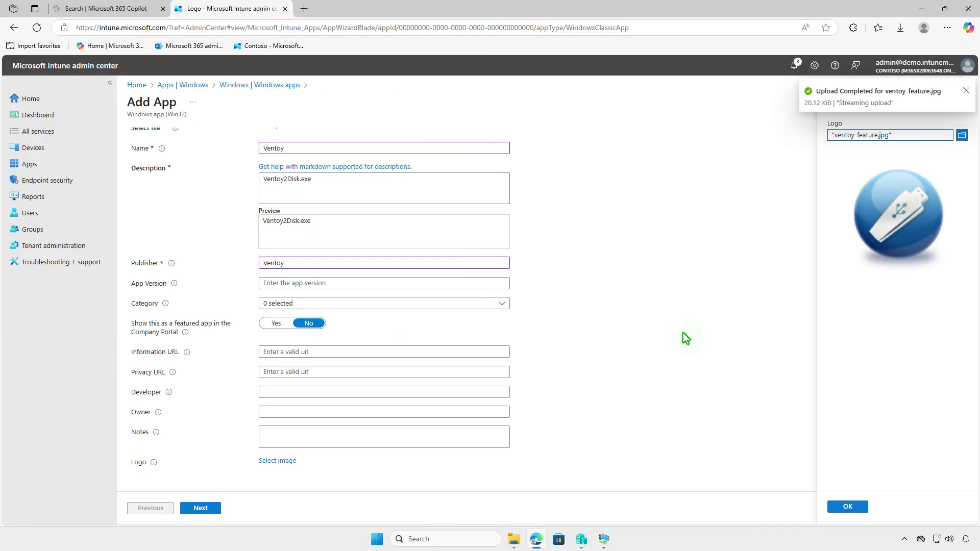
pyautogui.click(847, 506)
pyautogui.scroll(-1, 588, 426)
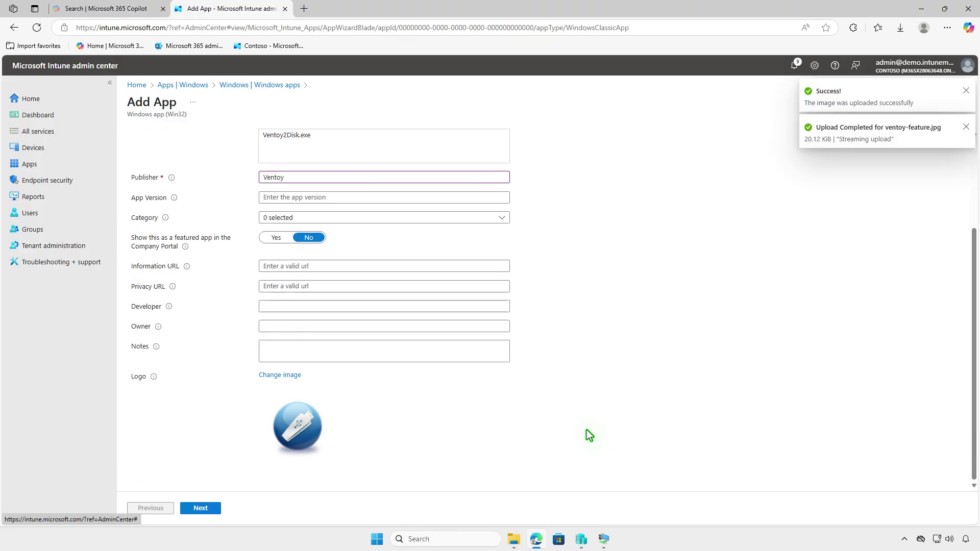
# Step: Continue through App information and Program to the Requirements step
pyautogui.click(214, 510)
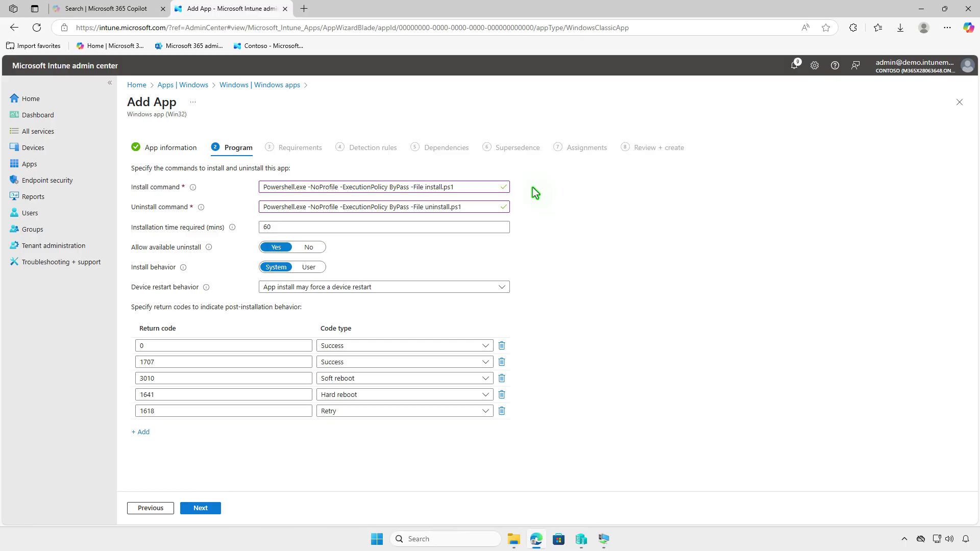
pyautogui.click(210, 509)
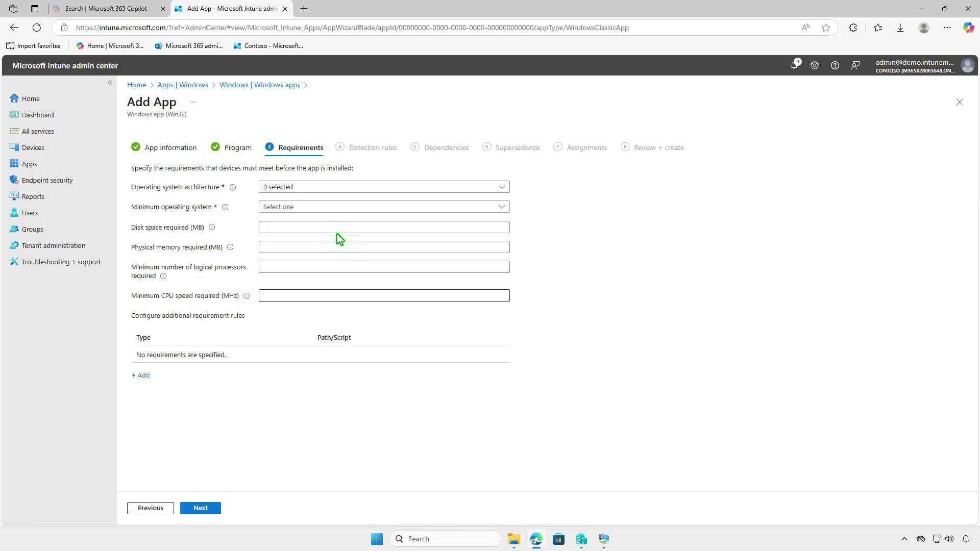
# Step: Require 64-bit architecture and minimum OS Windows 10 1607, then continue to Detection rules
pyautogui.click(336, 187)
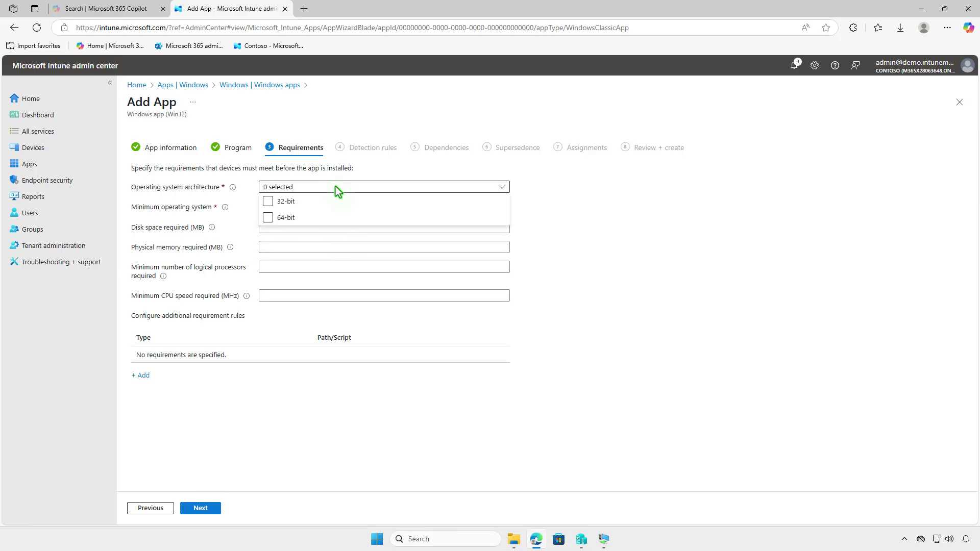
pyautogui.click(297, 217)
pyautogui.click(234, 224)
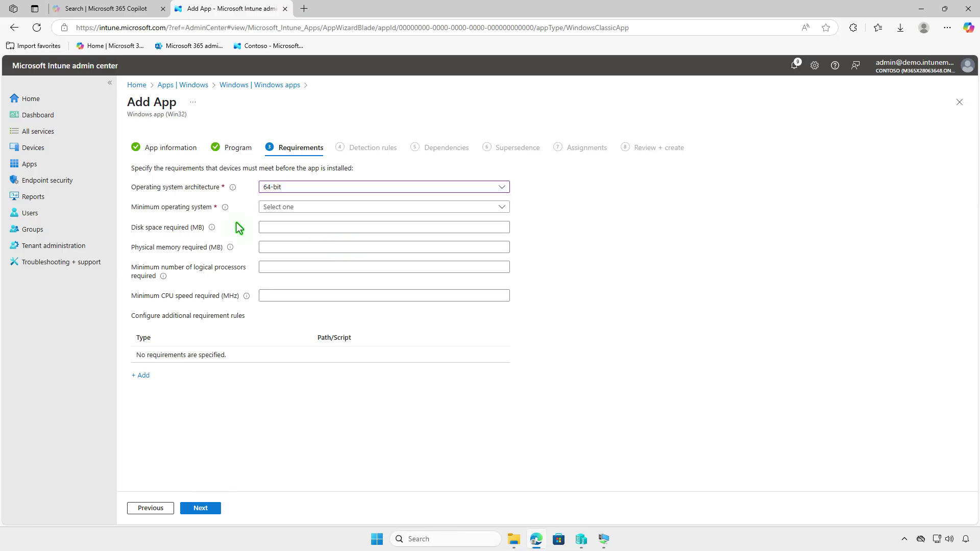
pyautogui.click(311, 205)
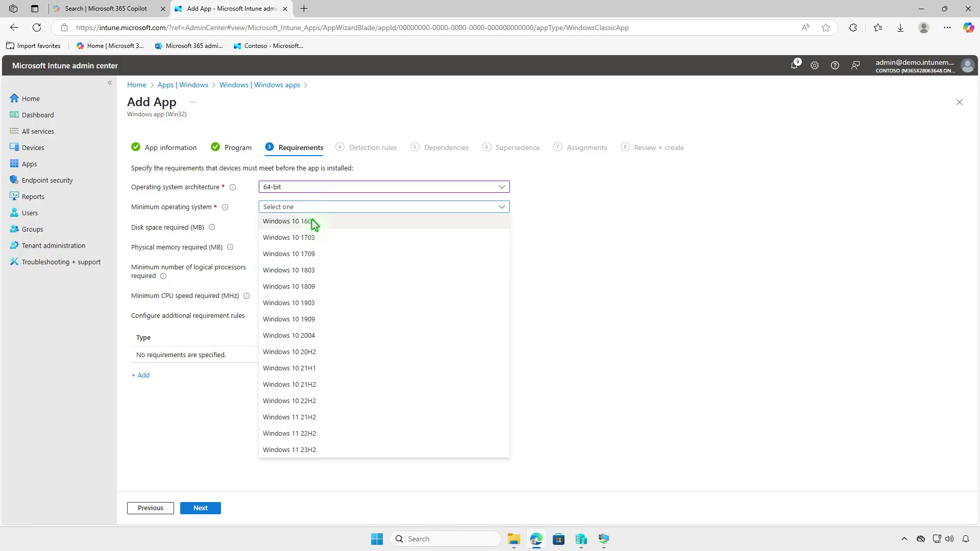
pyautogui.click(313, 220)
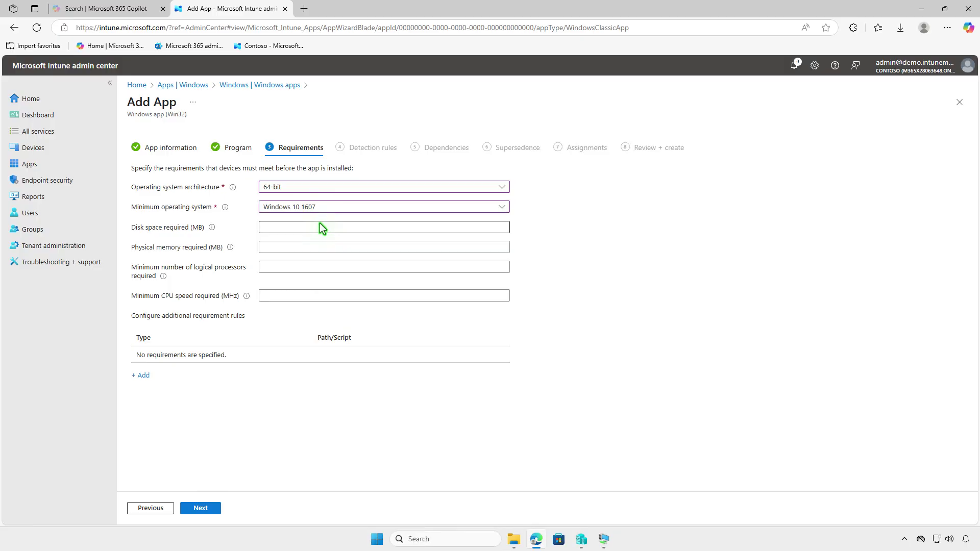
pyautogui.click(210, 506)
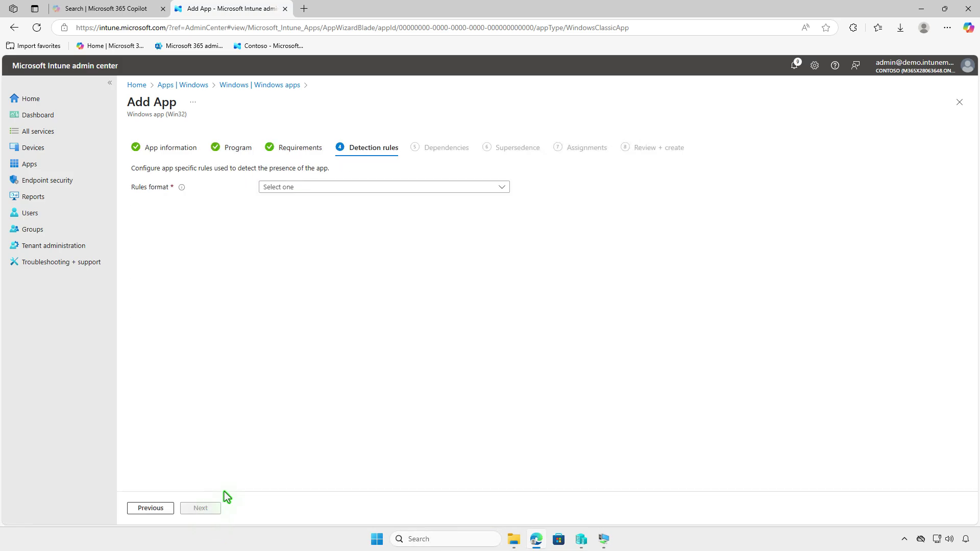
# Step: Add a manually configured File rule checking Ventoy2Disk.exe exists in C:\Program Files\Ventoy
pyautogui.click(382, 186)
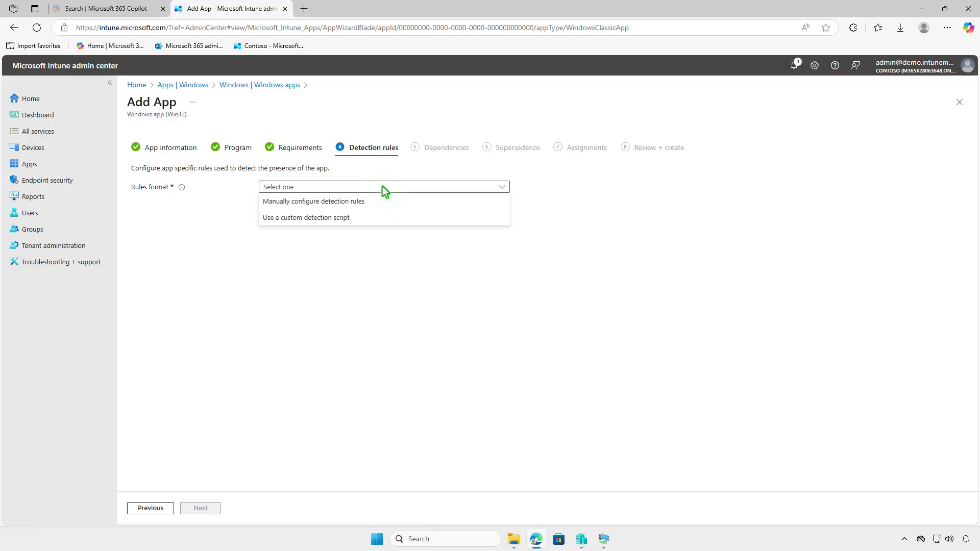
pyautogui.click(382, 202)
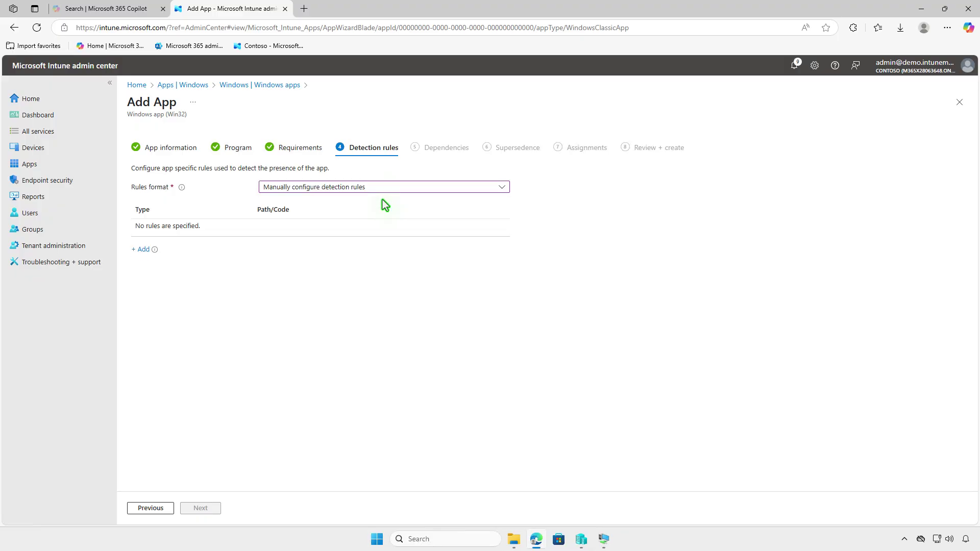
pyautogui.click(143, 249)
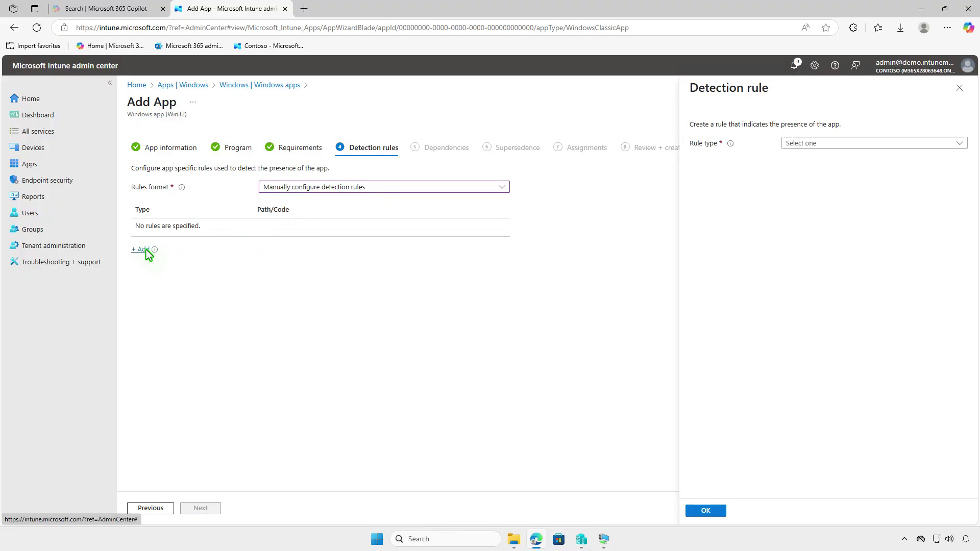
pyautogui.click(838, 143)
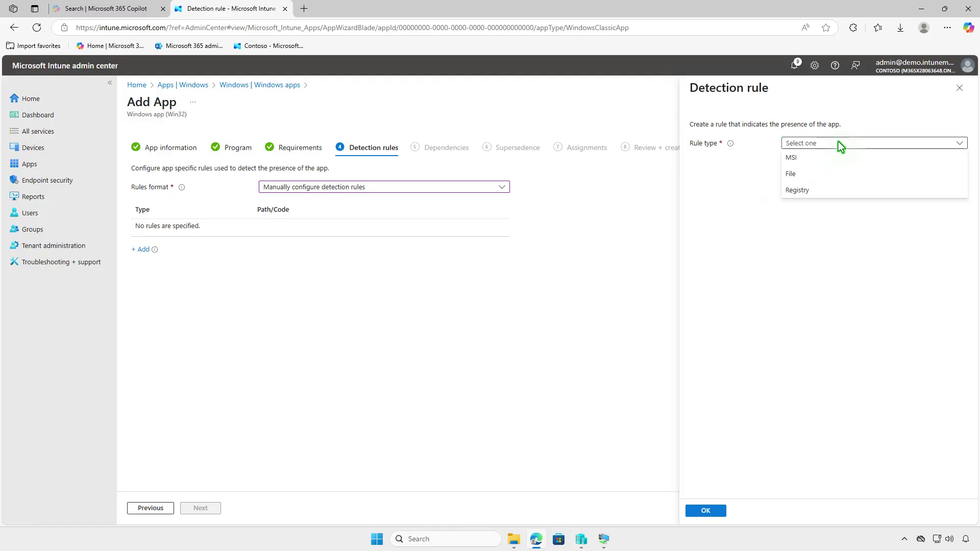
pyautogui.click(845, 174)
pyautogui.write('Ventoy2Disk.exe')
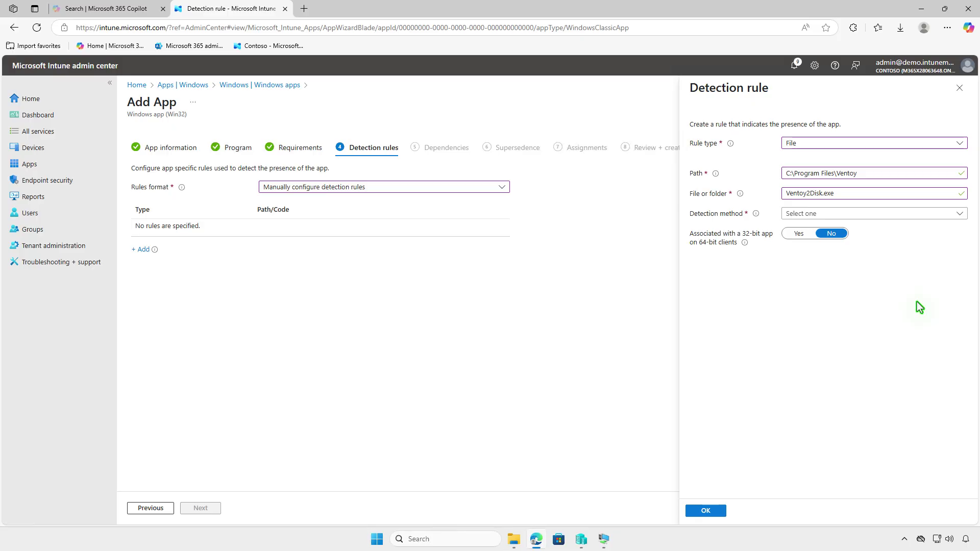
pyautogui.click(891, 213)
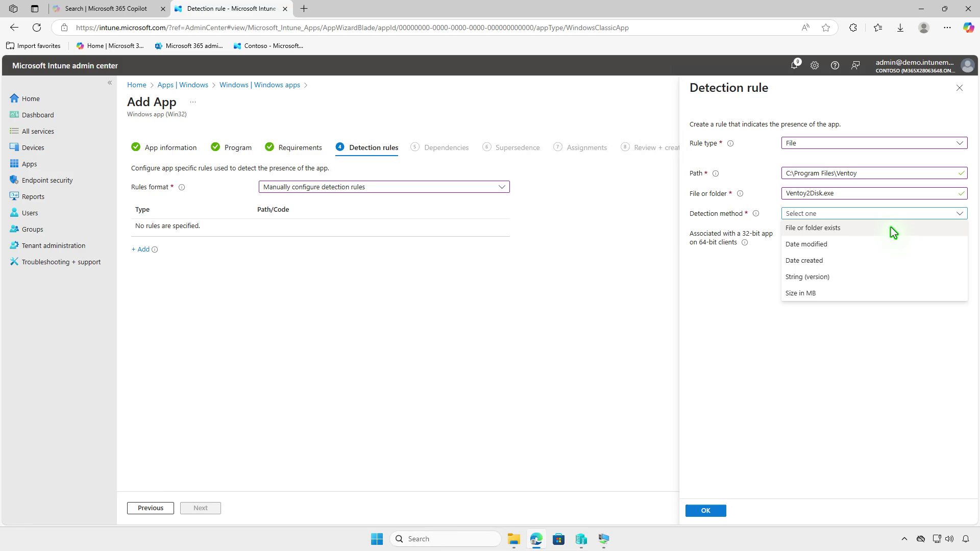
pyautogui.click(890, 228)
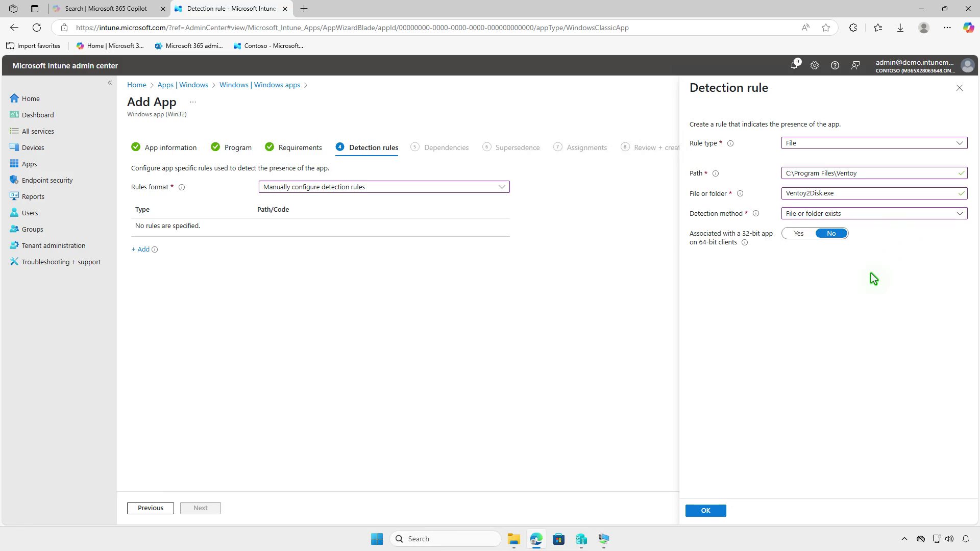
pyautogui.click(717, 510)
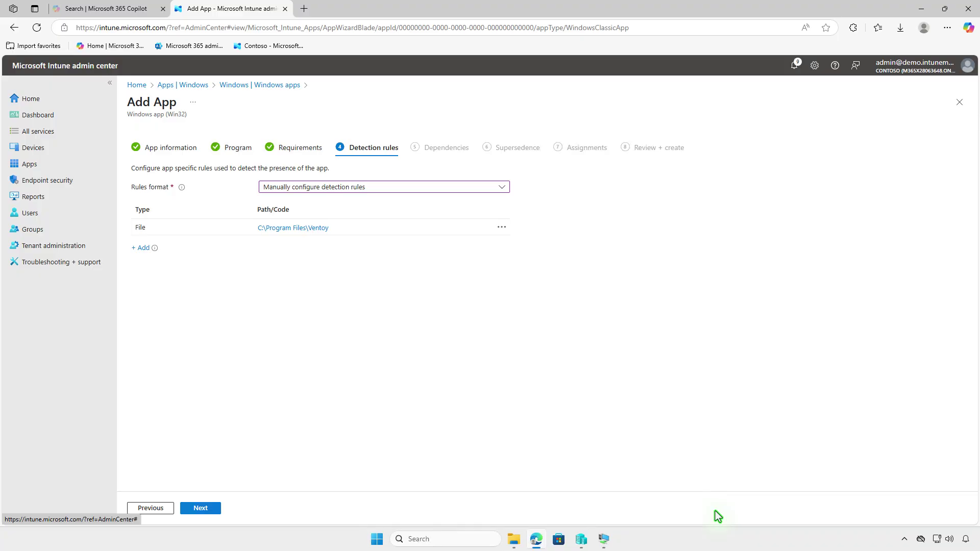
# Step: Continue past Detection rules, Dependencies and Supersedence to reach Assignments
pyautogui.click(208, 512)
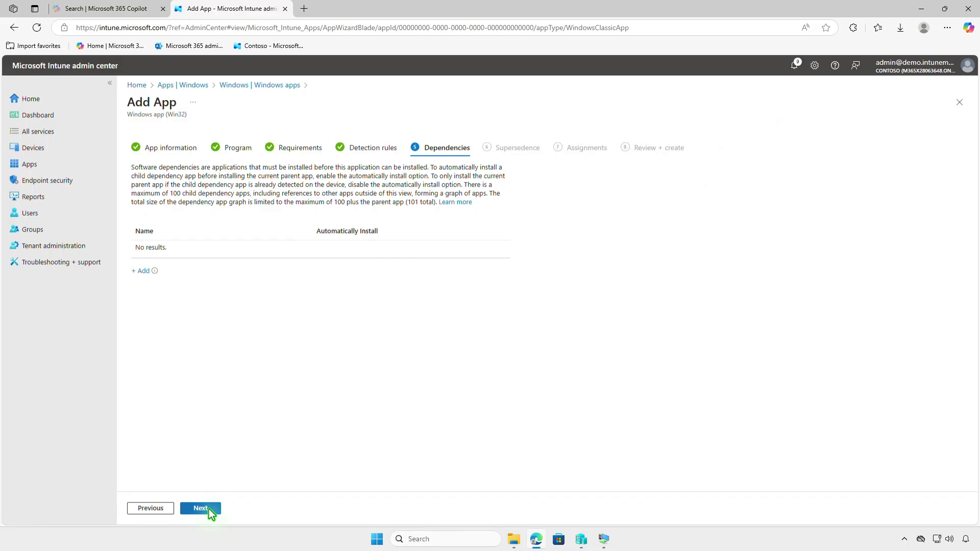
pyautogui.click(210, 511)
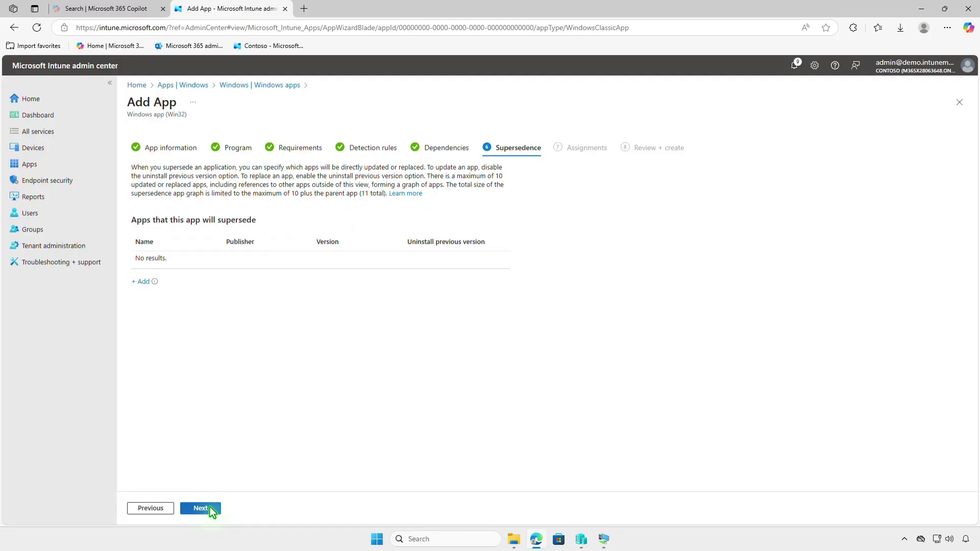
pyautogui.click(212, 511)
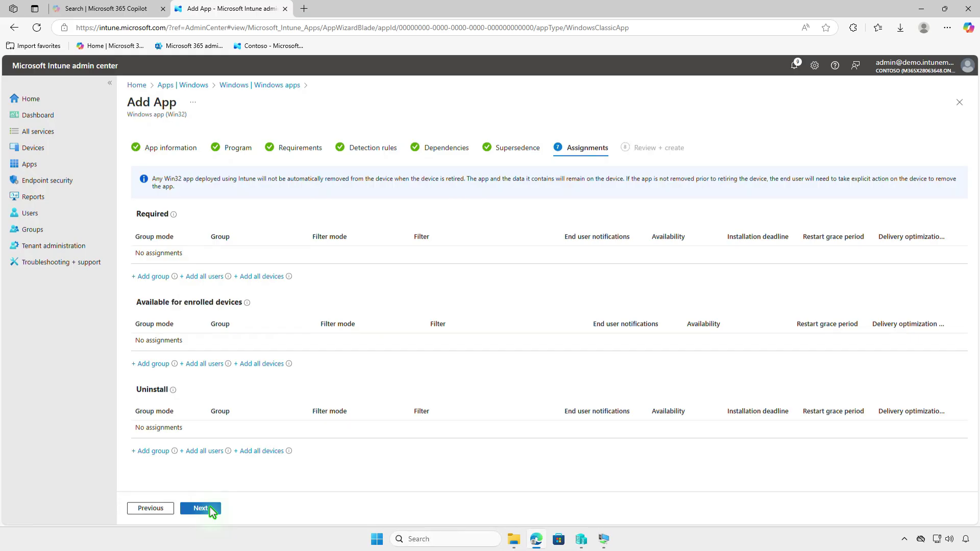
# Step: Add Test_Devices as a Required group assignment for Ventoy
pyautogui.click(161, 280)
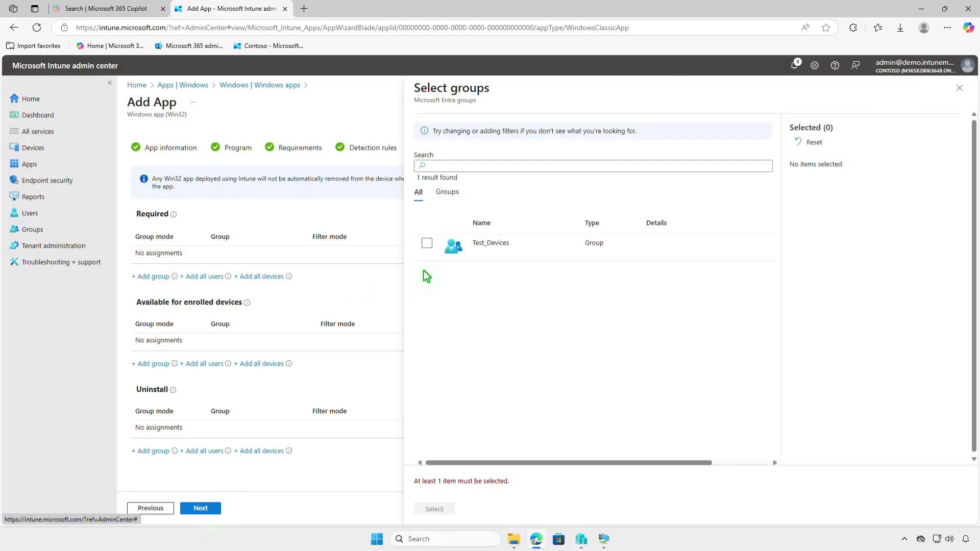
pyautogui.click(426, 244)
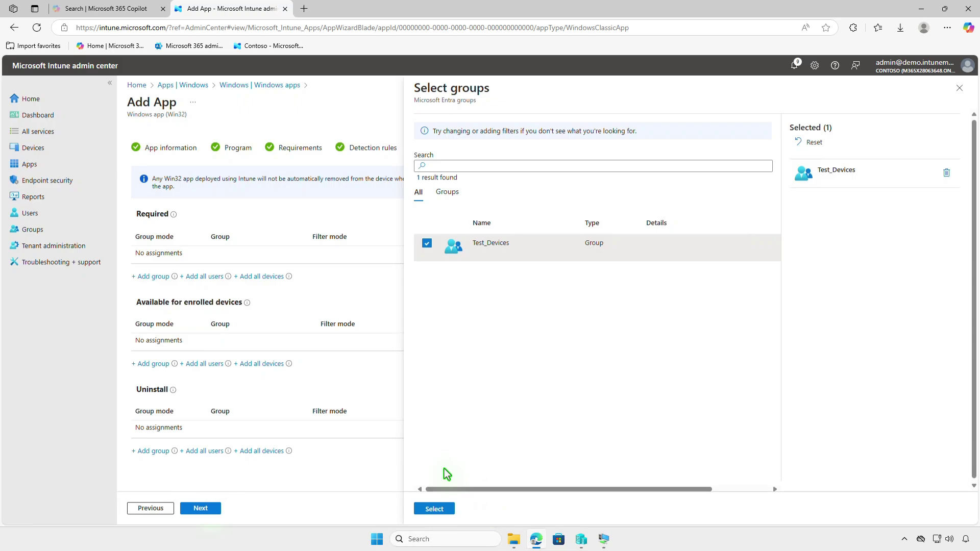
pyautogui.click(436, 510)
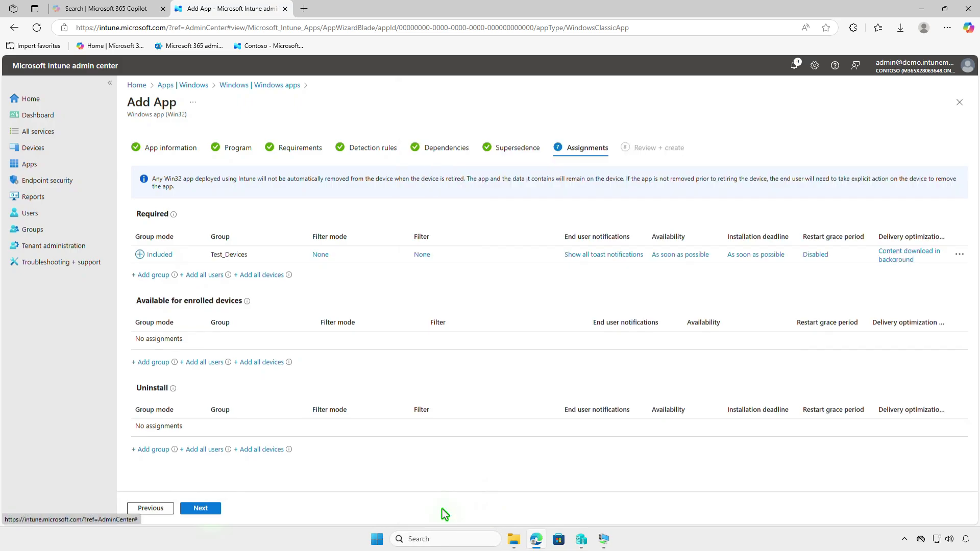
# Step: Review the Test_Devices assignment settings unchanged and advance to Review + create
pyautogui.click(593, 254)
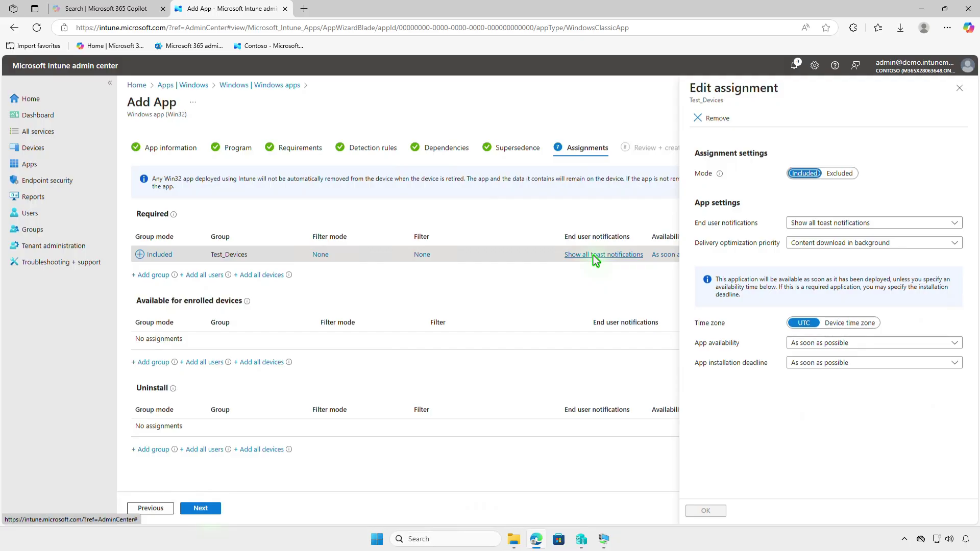
pyautogui.click(958, 90)
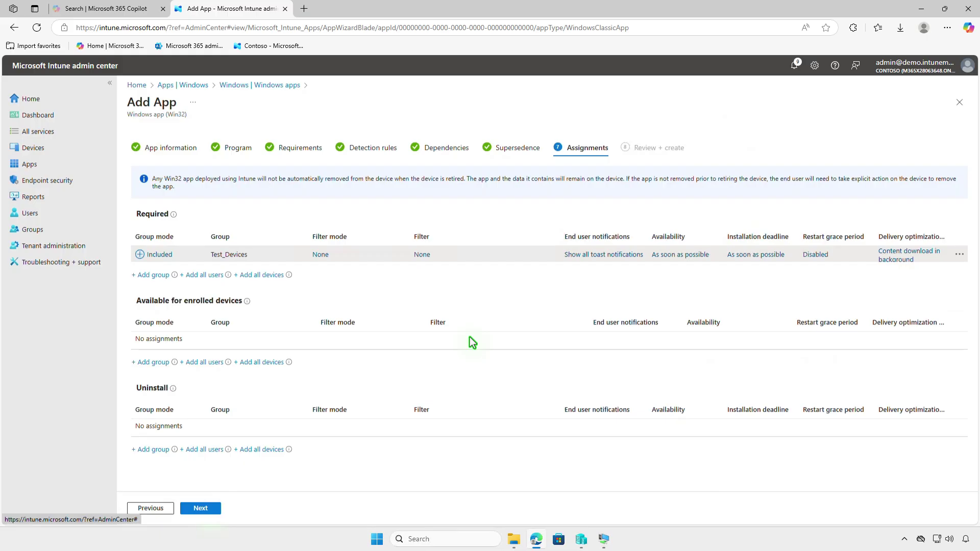
pyautogui.click(216, 513)
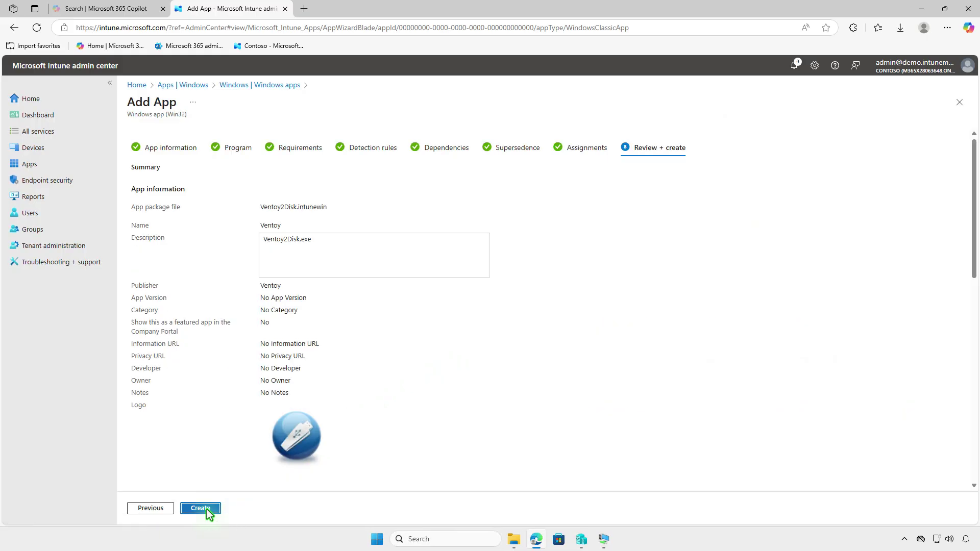
# Step: Create the Ventoy Win32 app from the Review + create summary
pyautogui.click(207, 509)
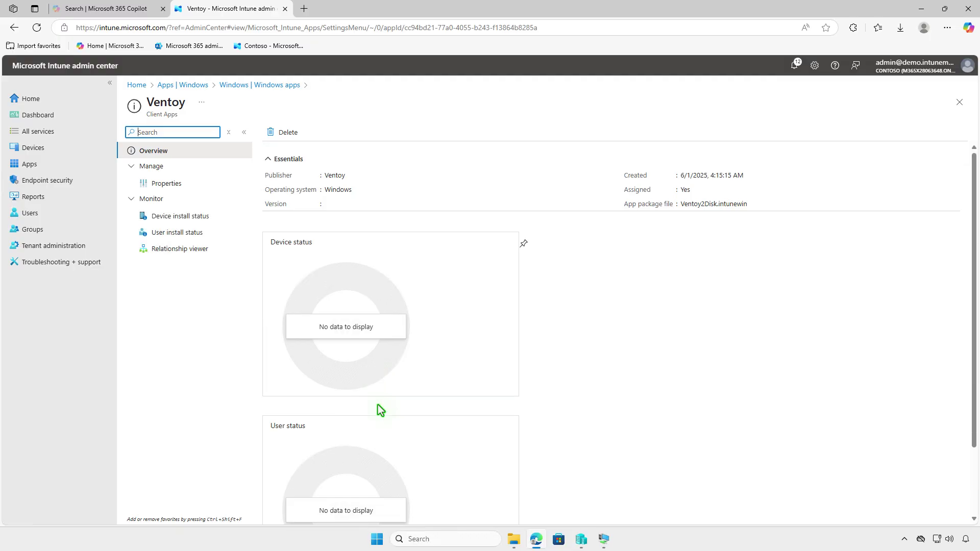
# Step: Switch to the test VM and reach its account settings from the Start menu
pyautogui.click(920, 10)
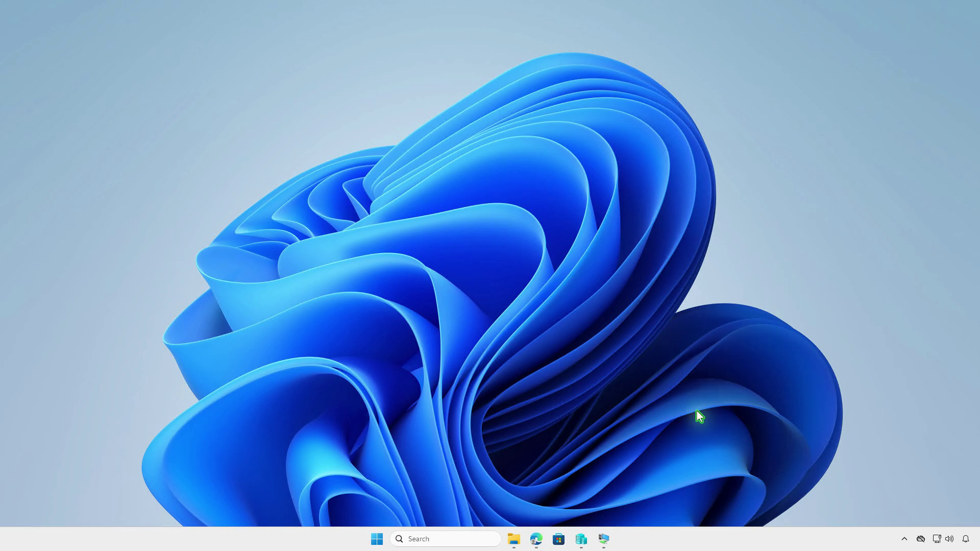
pyautogui.click(607, 540)
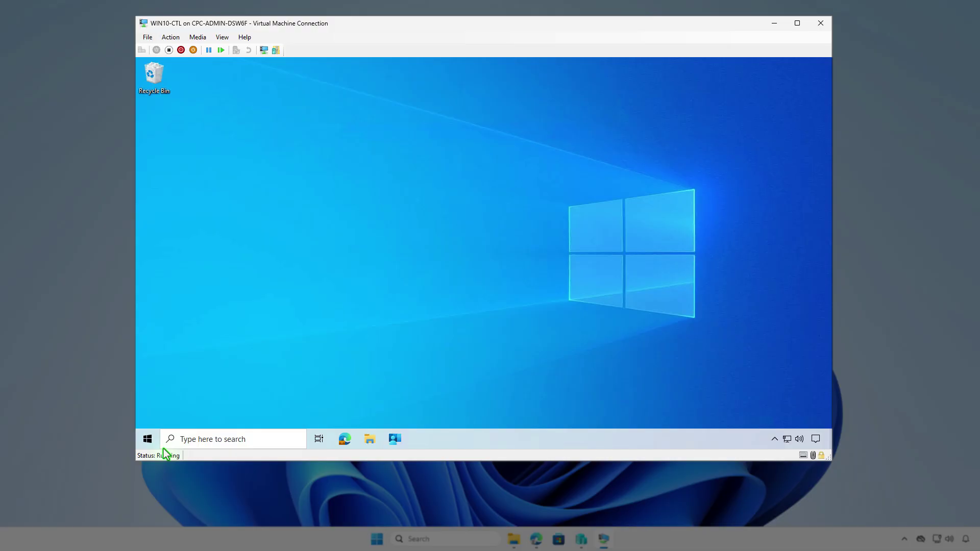
pyautogui.click(148, 438)
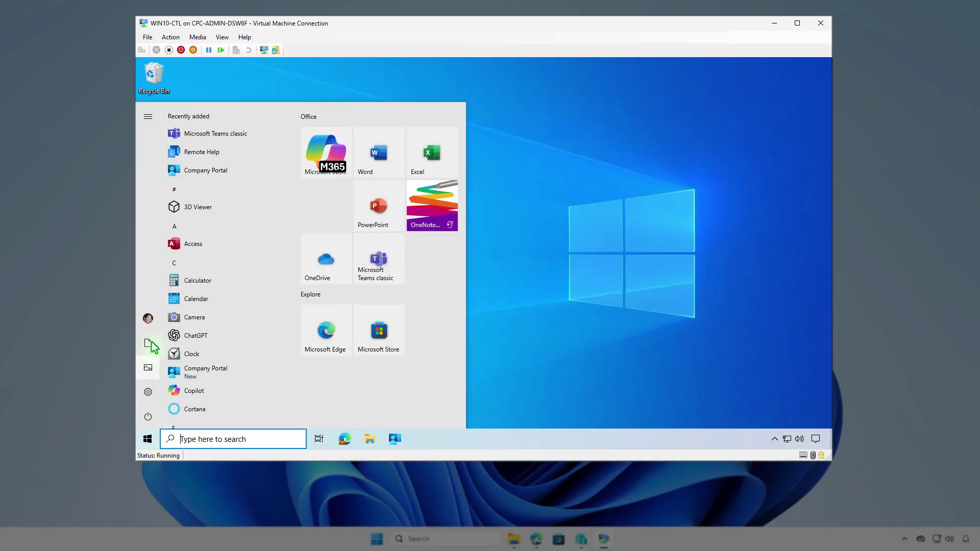
pyautogui.click(151, 327)
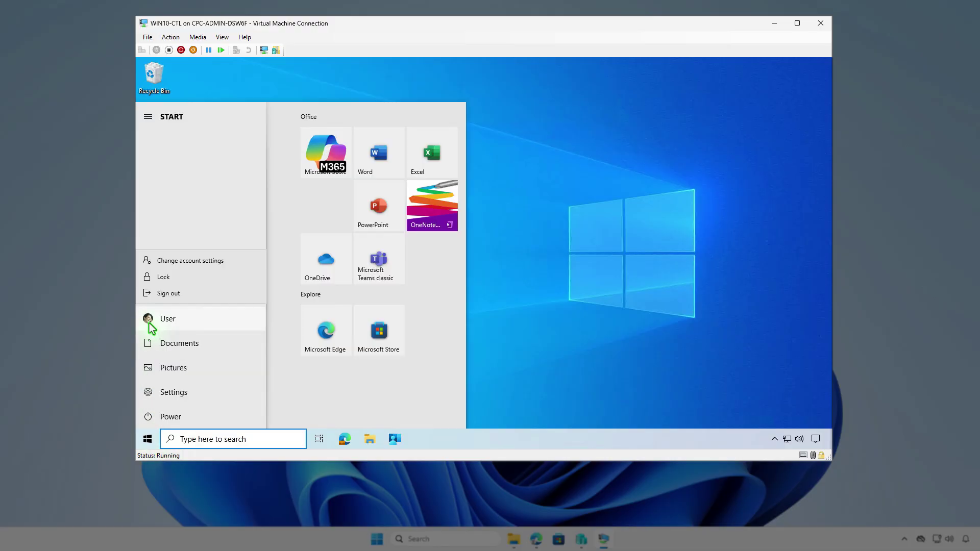
pyautogui.click(220, 263)
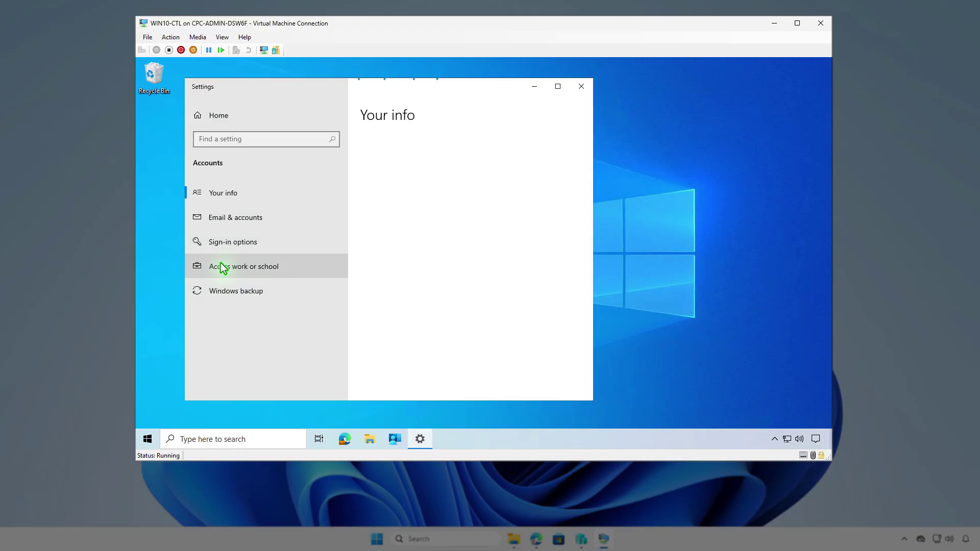
# Step: View the Contoso MDM connection info under Access work or school, then minimize Settings
pyautogui.click(277, 265)
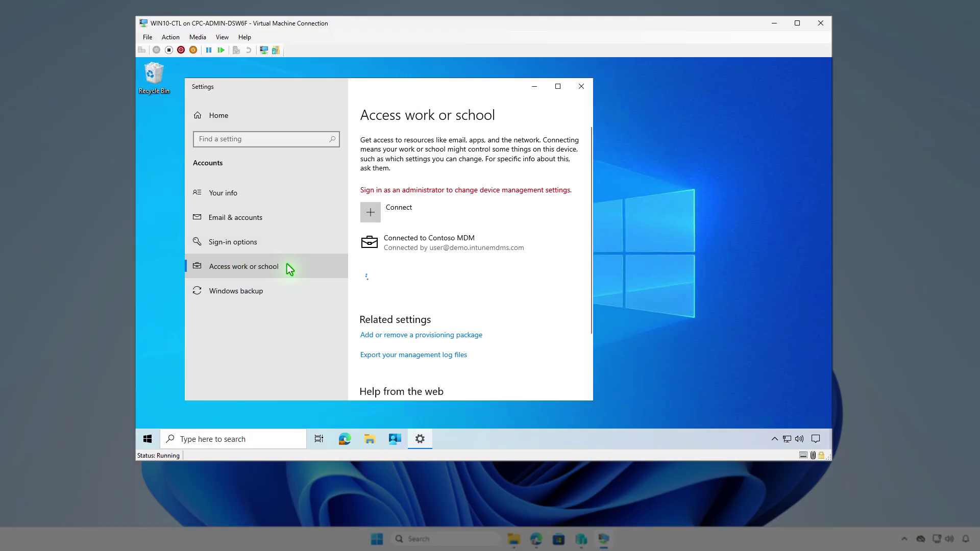
pyautogui.click(539, 242)
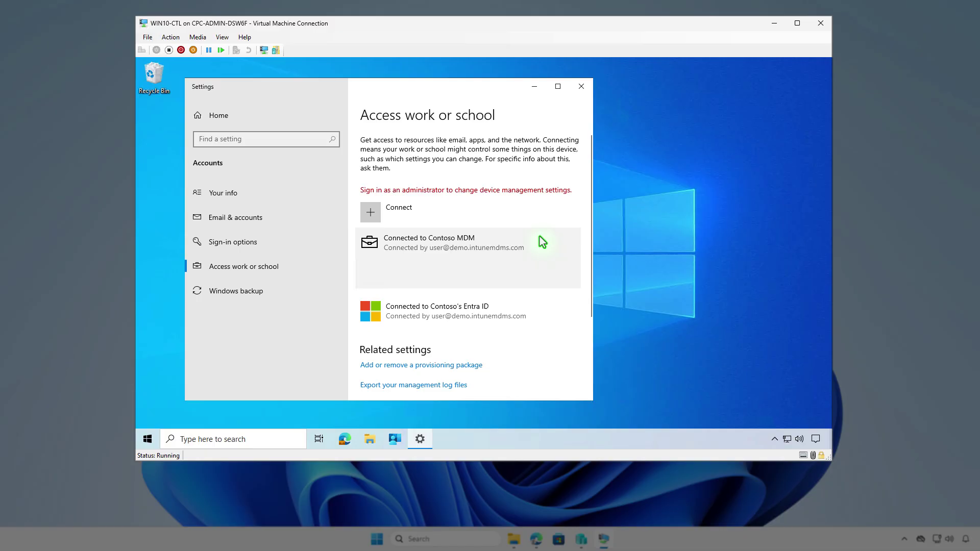
pyautogui.click(513, 275)
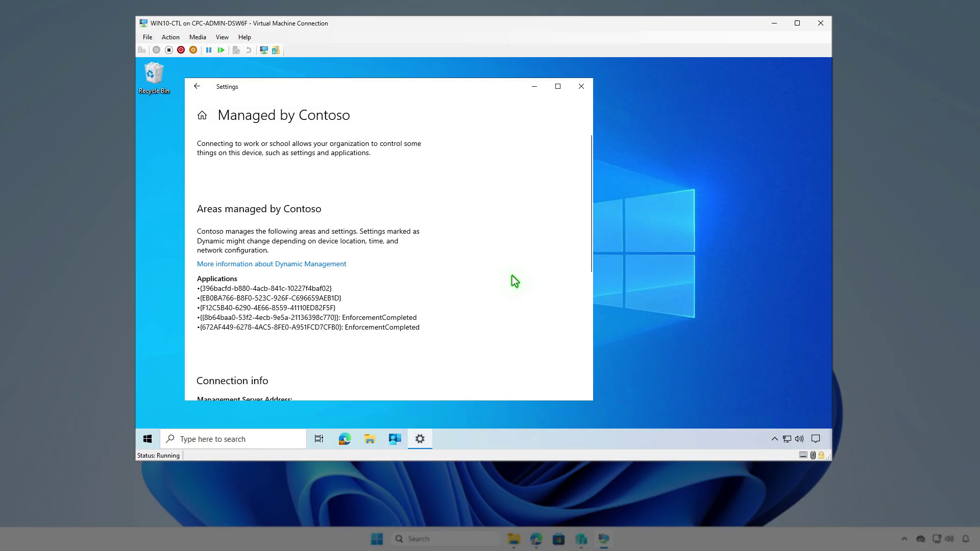
pyautogui.scroll(-3, 513, 282)
pyautogui.scroll(-3, 459, 291)
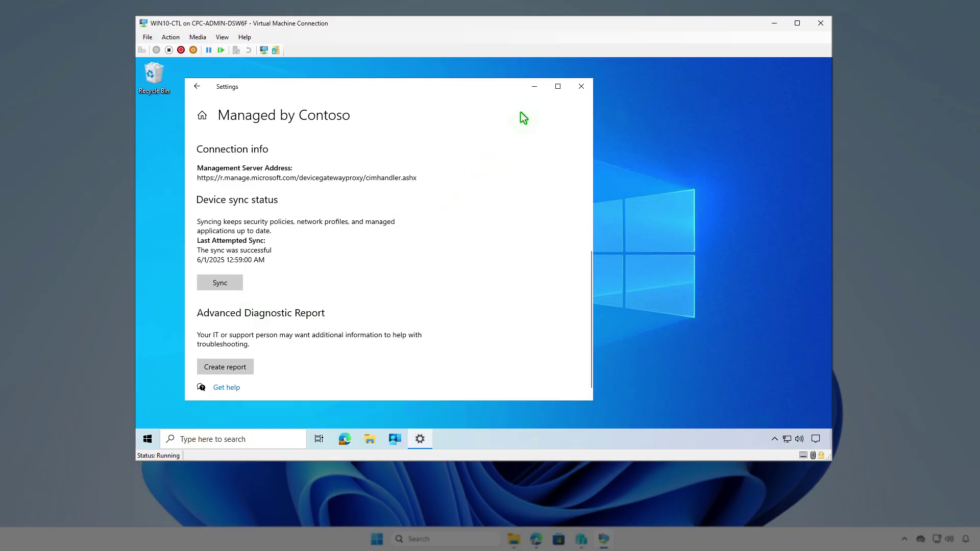
pyautogui.click(534, 88)
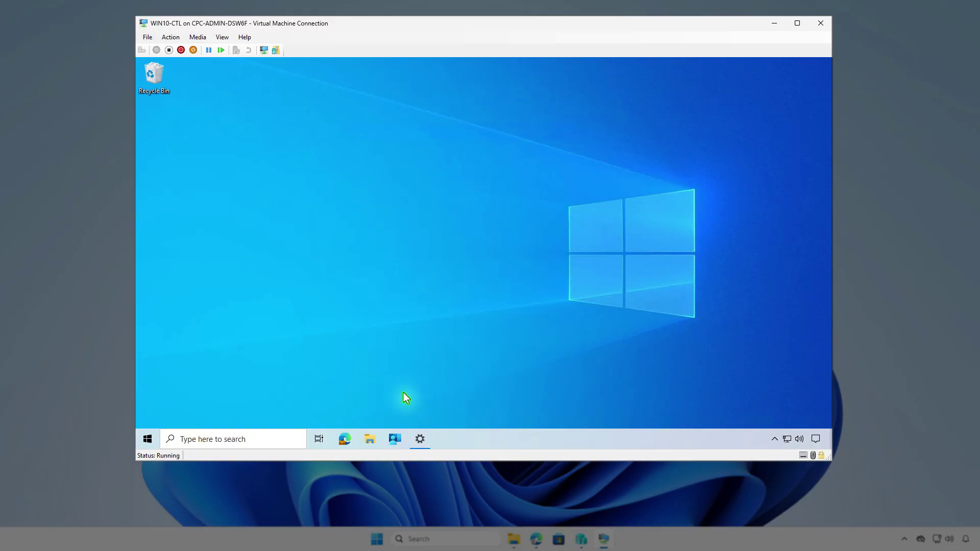
# Step: Sync the VM with Intune from Company Portal settings
pyautogui.click(394, 438)
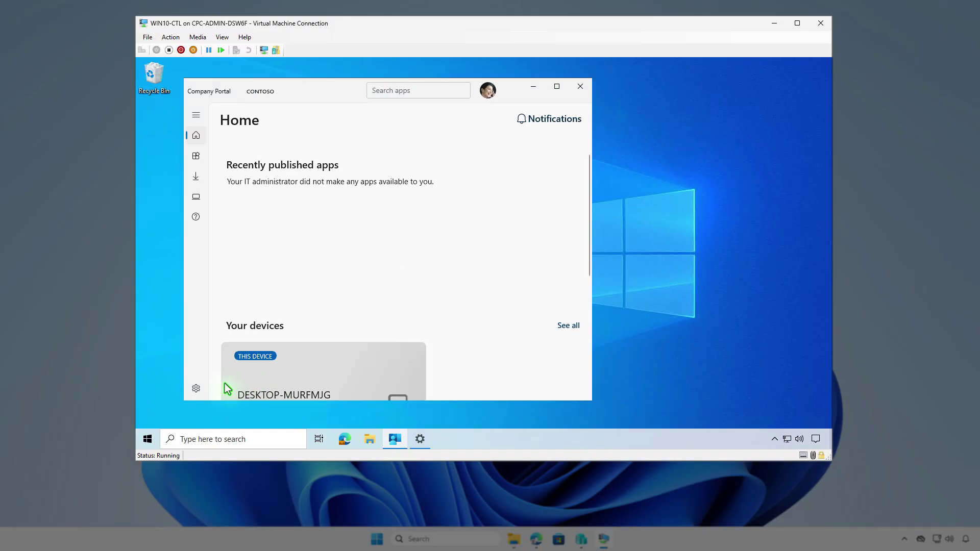
pyautogui.click(199, 388)
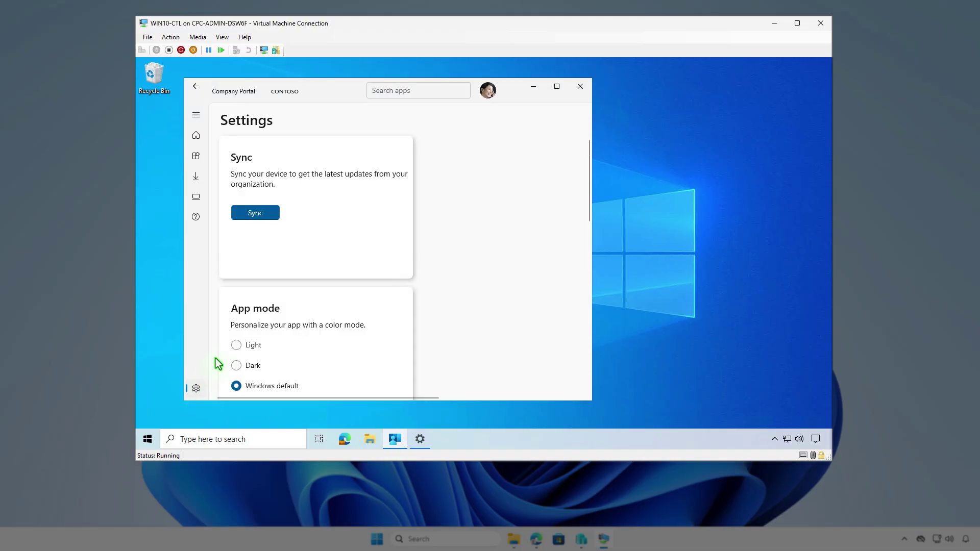
pyautogui.click(268, 219)
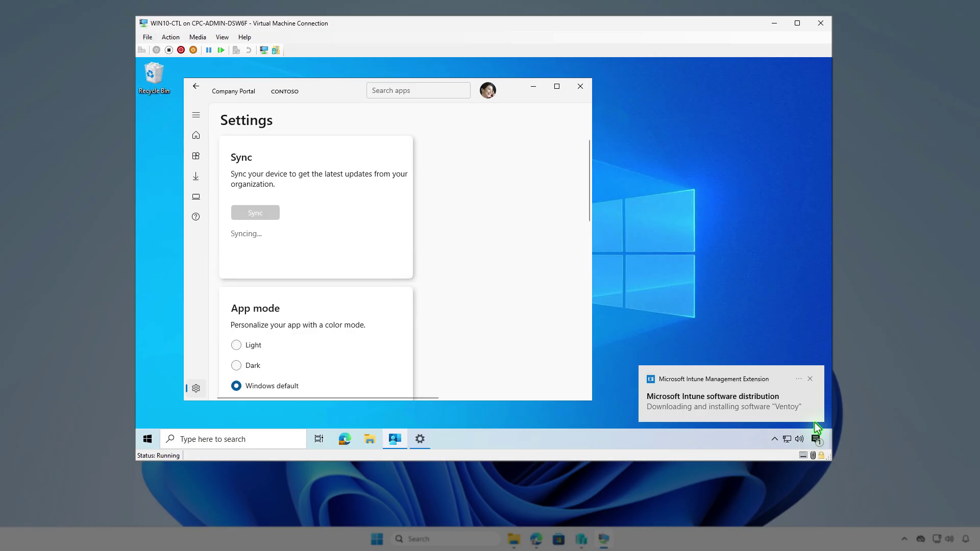
# Step: Check the Ventoy installed notification and clear Company Portal off the VM desktop
pyautogui.click(816, 441)
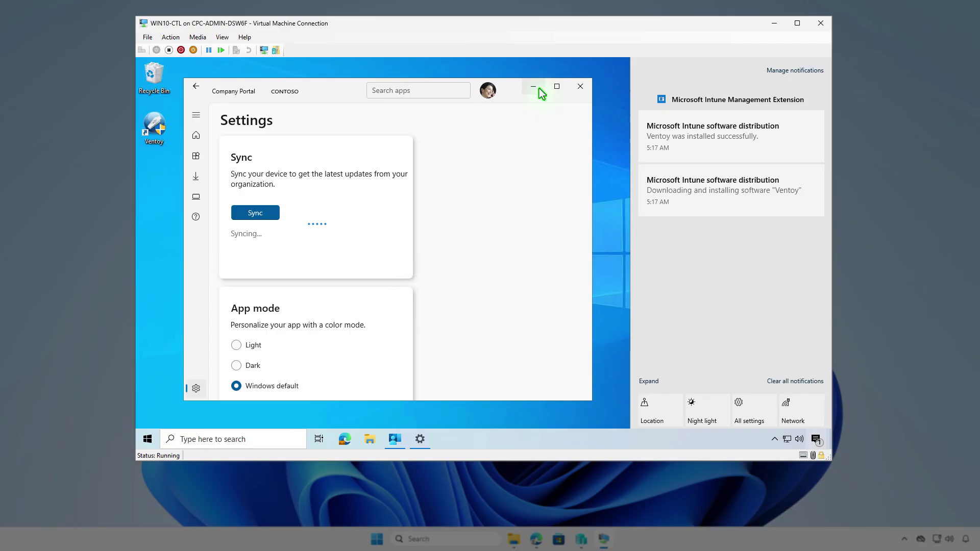
pyautogui.click(533, 87)
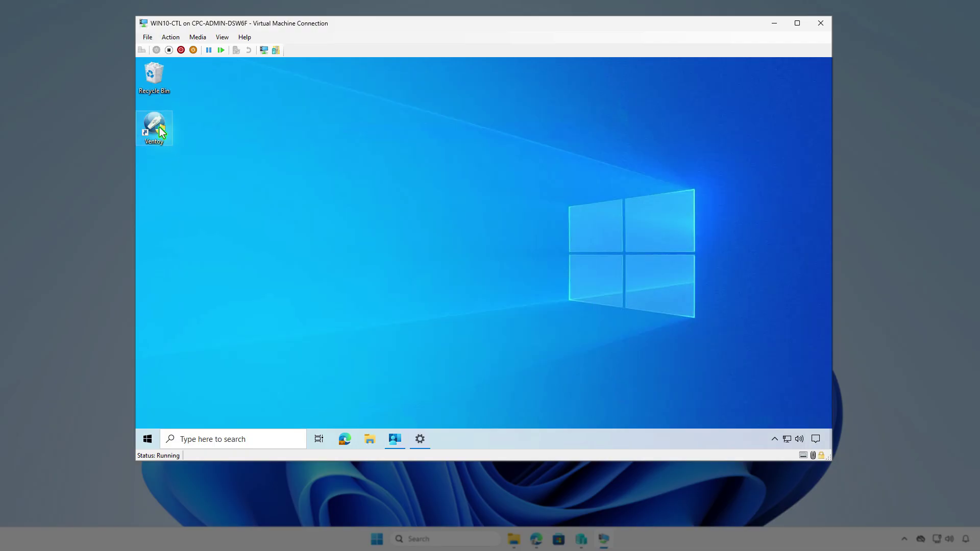
# Step: Confirm the Ventoy shortcut's file location is C:\Program Files\Ventoy, then minimize the VM
pyautogui.rightClick(159, 132)
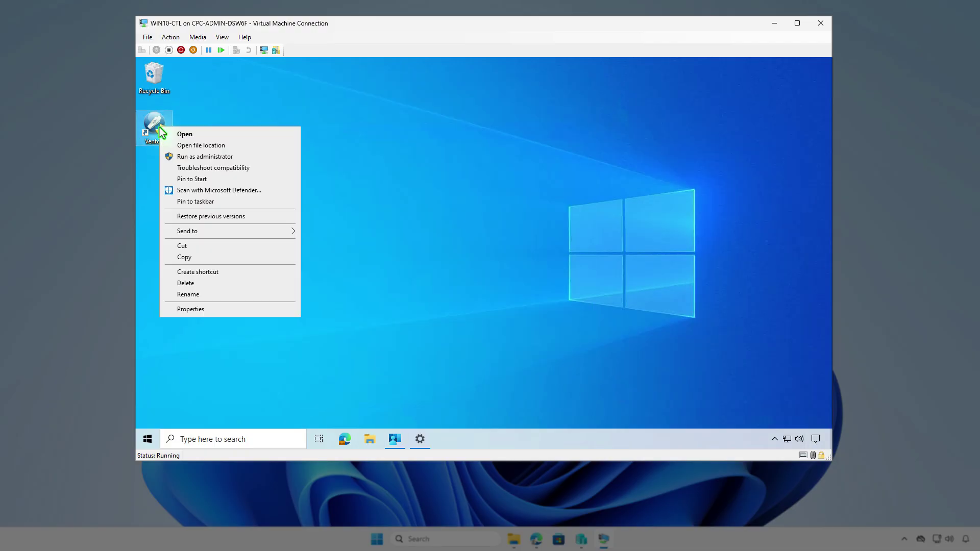
pyautogui.click(200, 146)
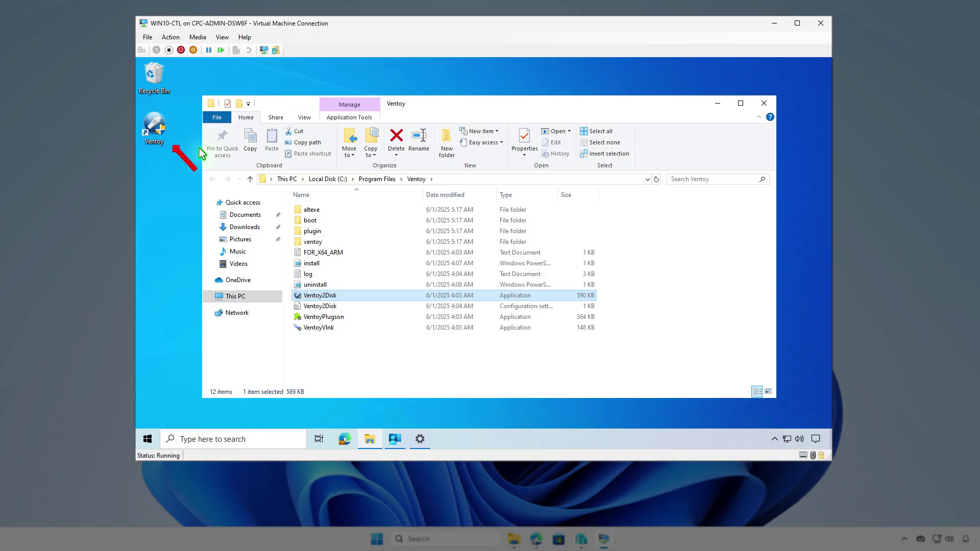
pyautogui.hotkey('alt', 'F4')
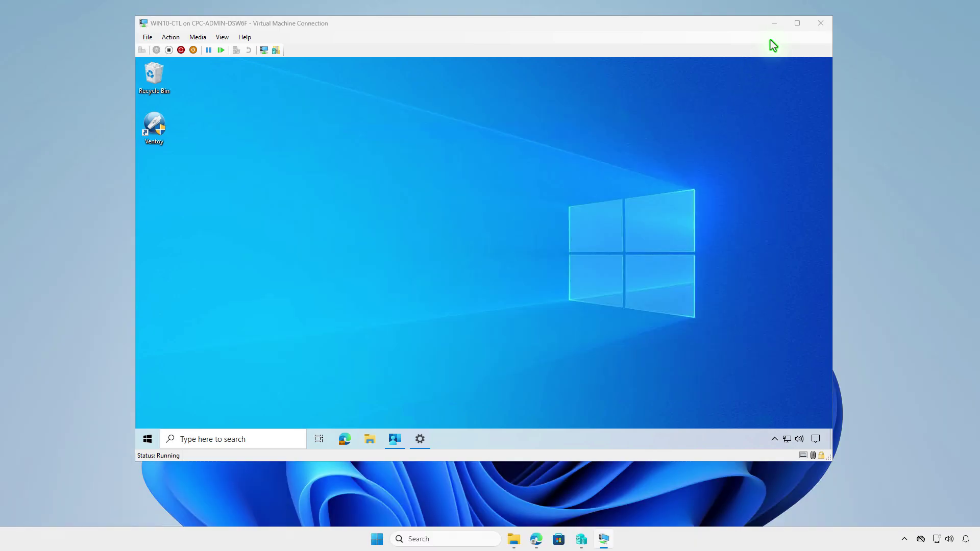
pyautogui.click(774, 24)
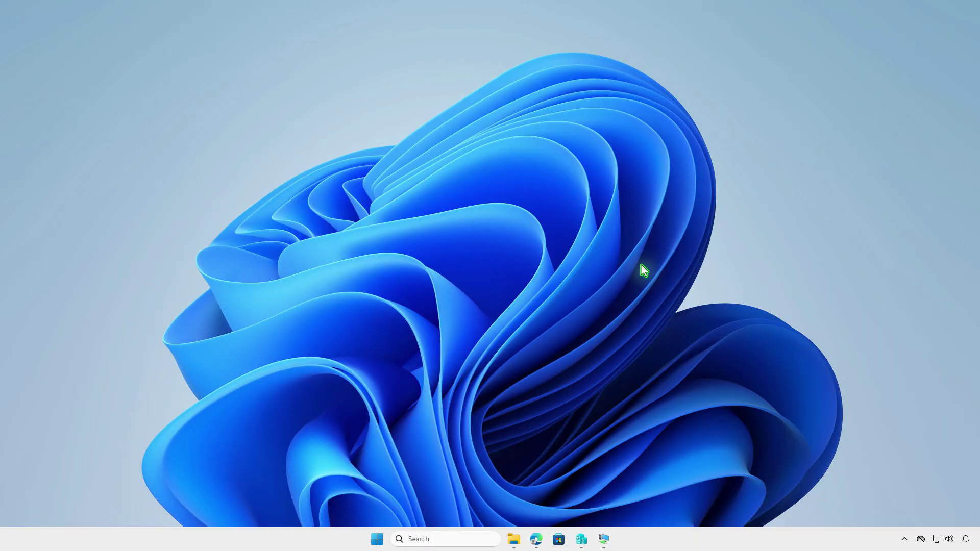
# Step: Refresh the Ventoy app page and view its Device install status showing DESKTOP-MURFMJG installed
pyautogui.click(534, 537)
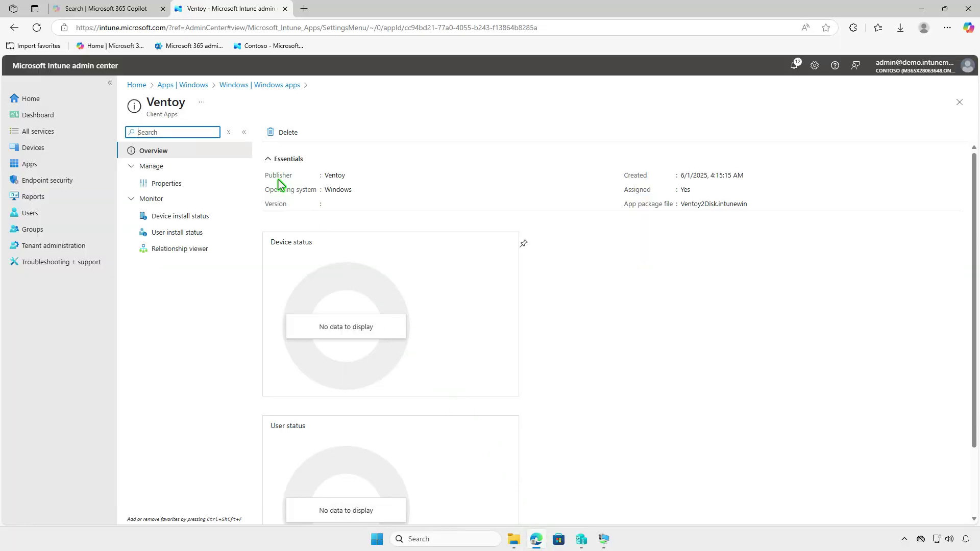
pyautogui.click(44, 29)
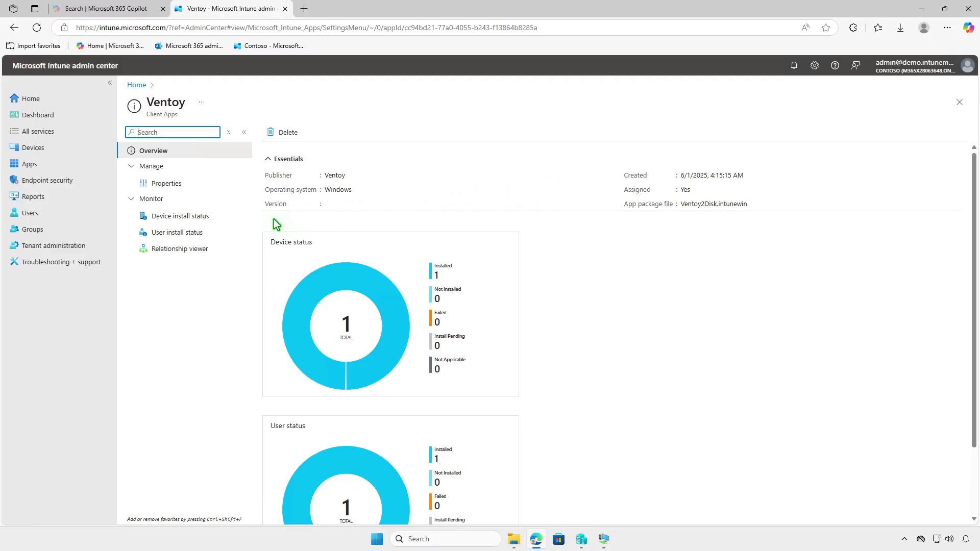
pyautogui.click(216, 215)
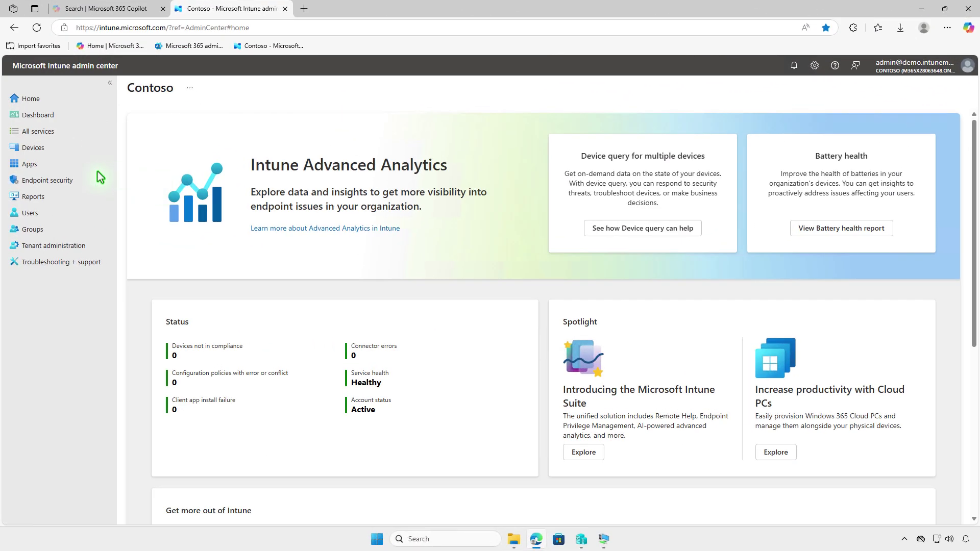
# Step: Navigate Apps > Windows > Ventoy and show its Properties
pyautogui.click(68, 165)
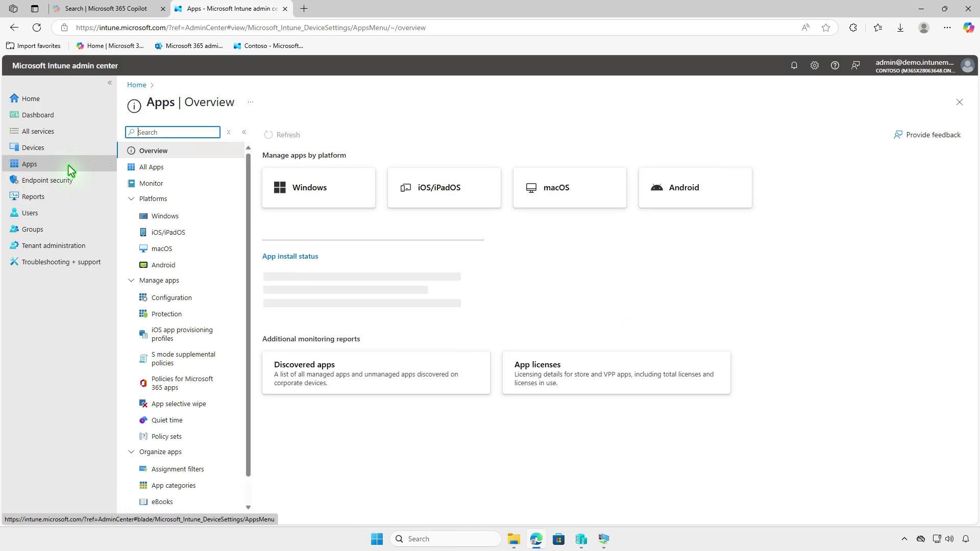
pyautogui.click(189, 217)
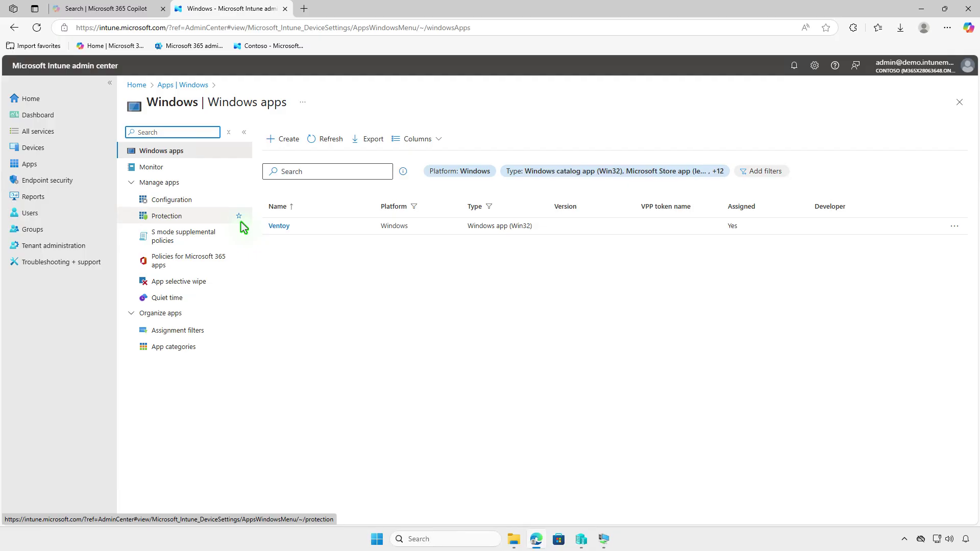
pyautogui.click(284, 225)
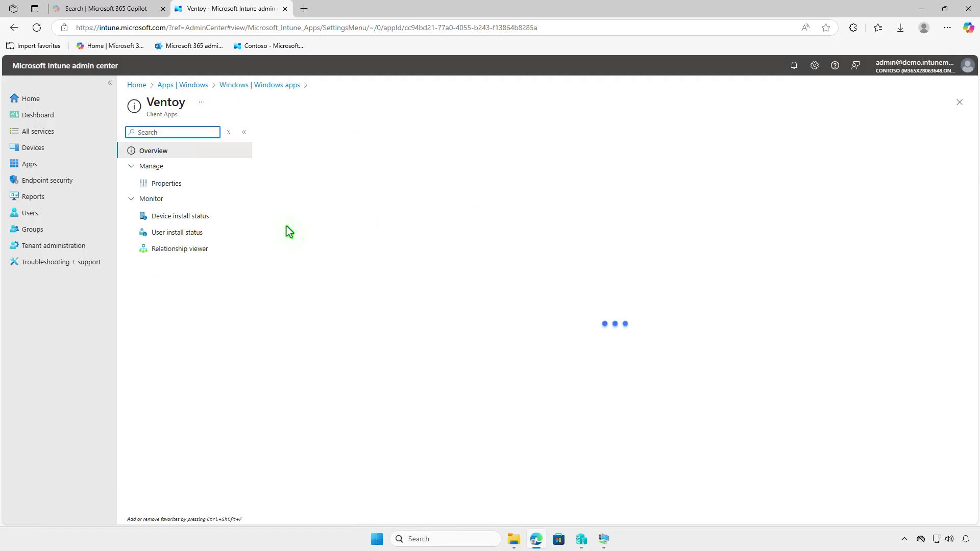
pyautogui.click(174, 185)
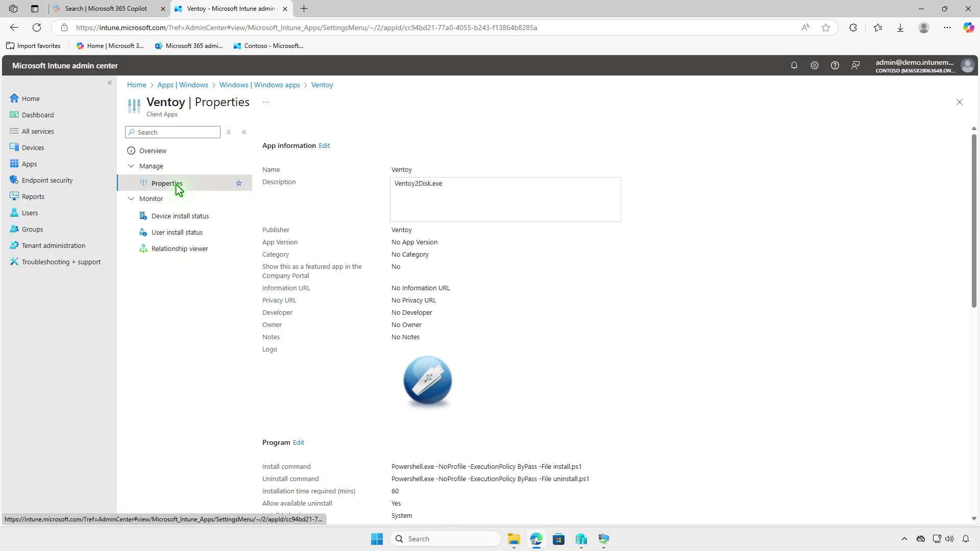
pyautogui.scroll(-2, 521, 330)
pyautogui.scroll(-8, 523, 329)
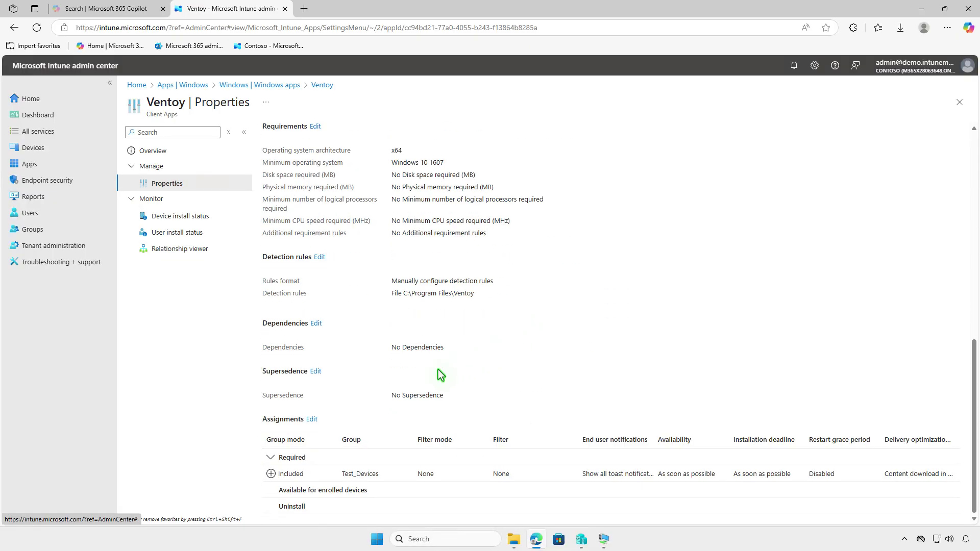
# Step: Edit Ventoy's assignments and remove Test_Devices from Required
pyautogui.click(311, 419)
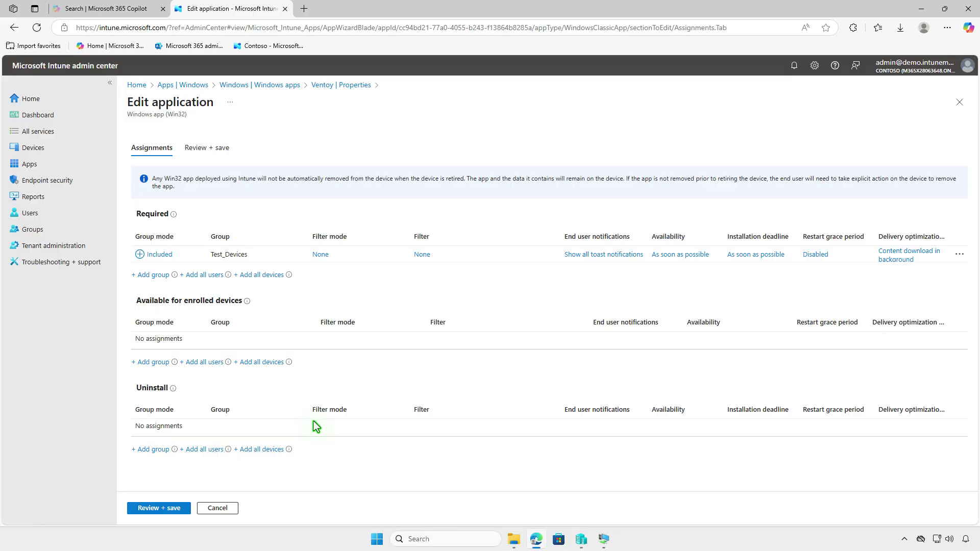
pyautogui.click(959, 257)
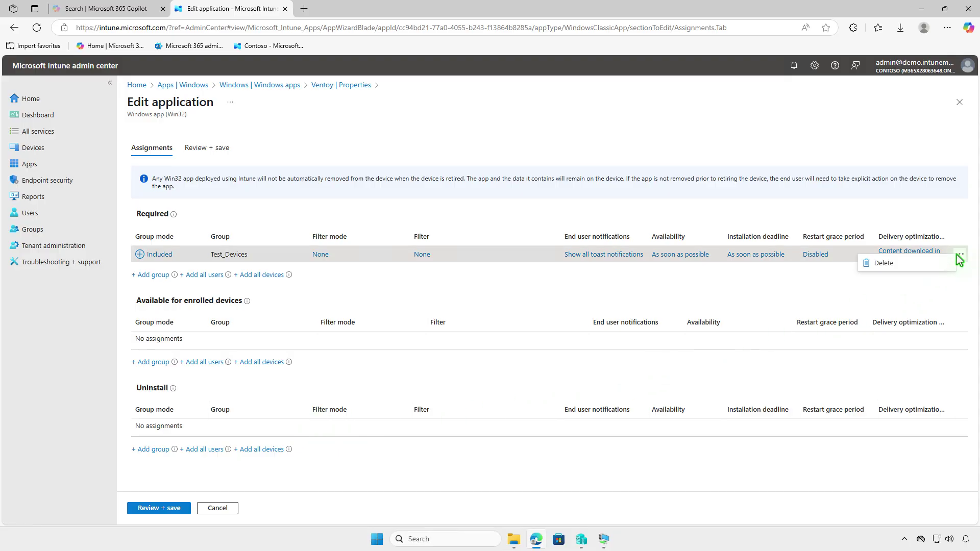
pyautogui.click(924, 265)
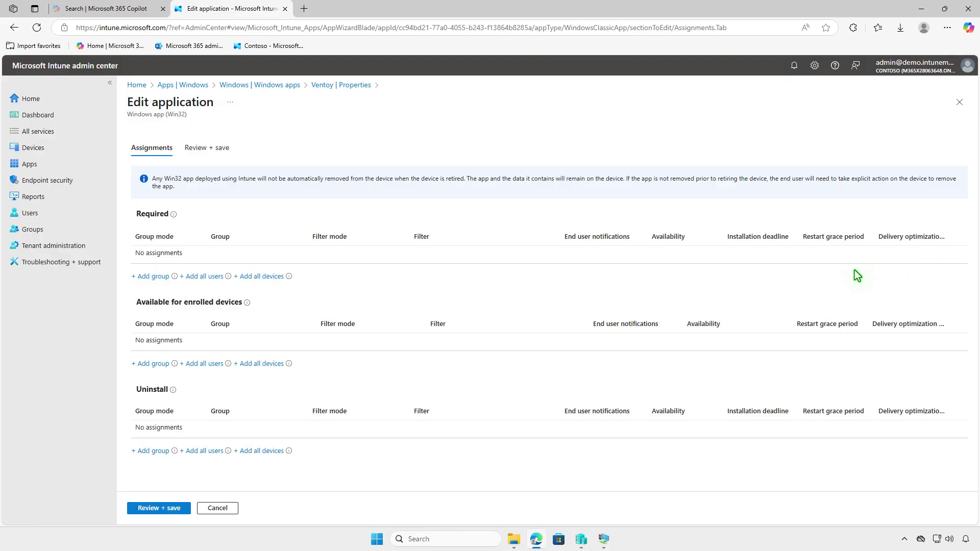
# Step: Add Test_Devices as the Uninstall assignment group
pyautogui.click(153, 452)
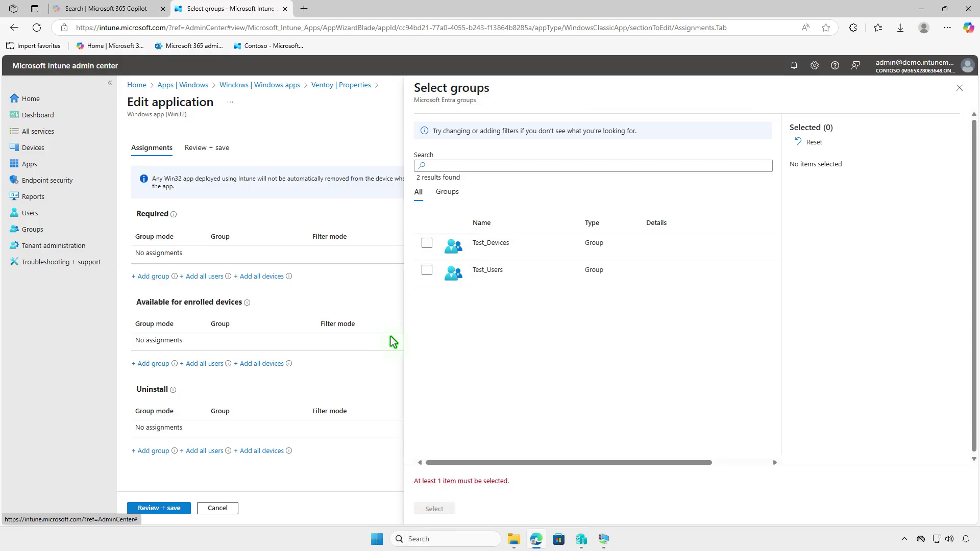
pyautogui.click(426, 243)
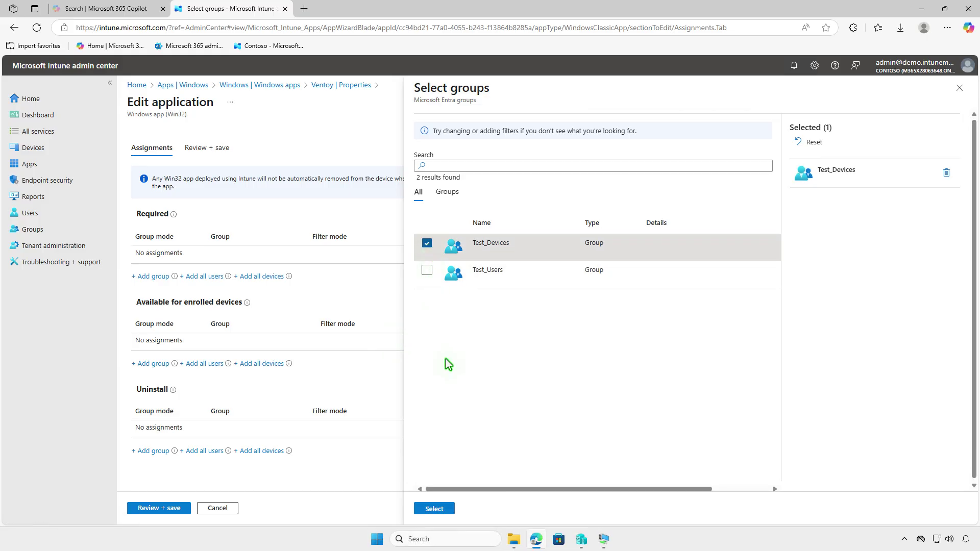
pyautogui.click(451, 505)
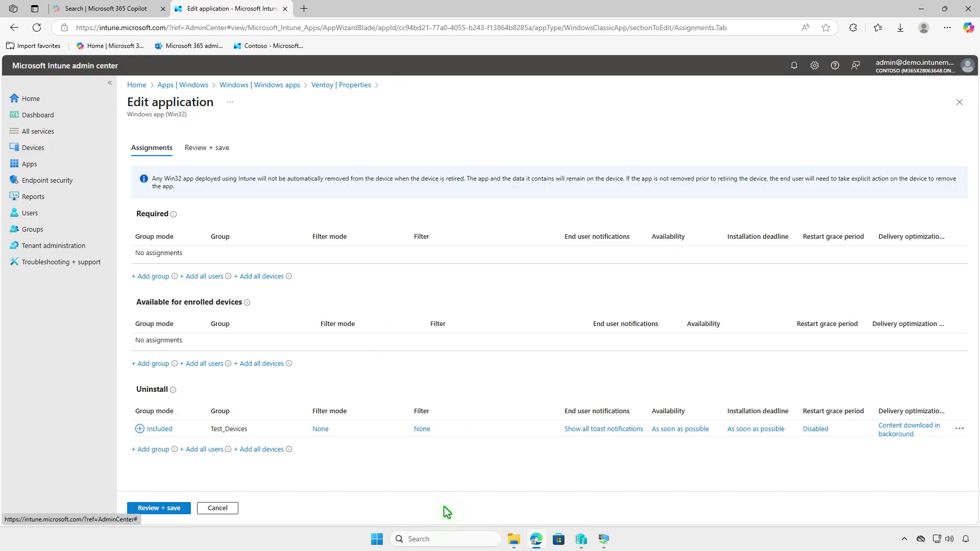
# Step: Review and save the updated Ventoy assignments
pyautogui.click(169, 508)
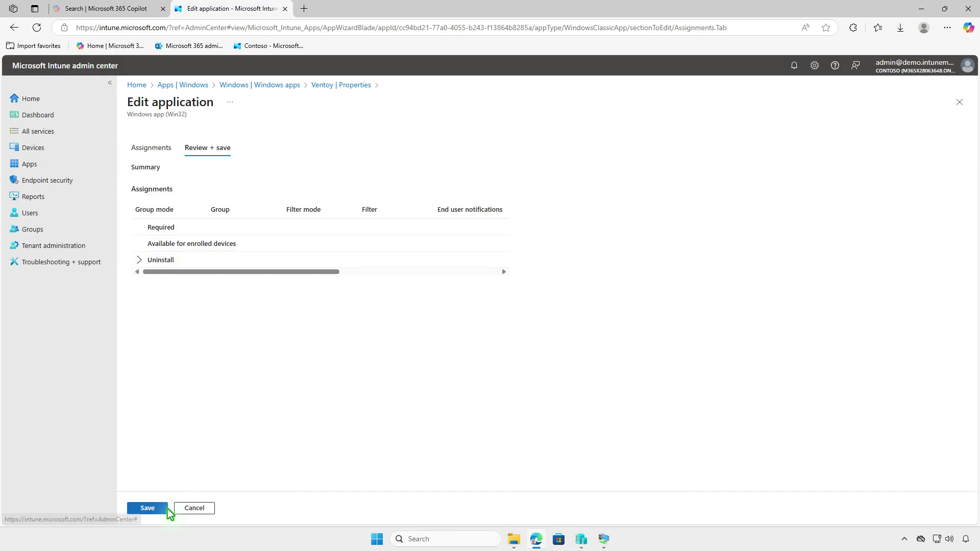
pyautogui.click(153, 511)
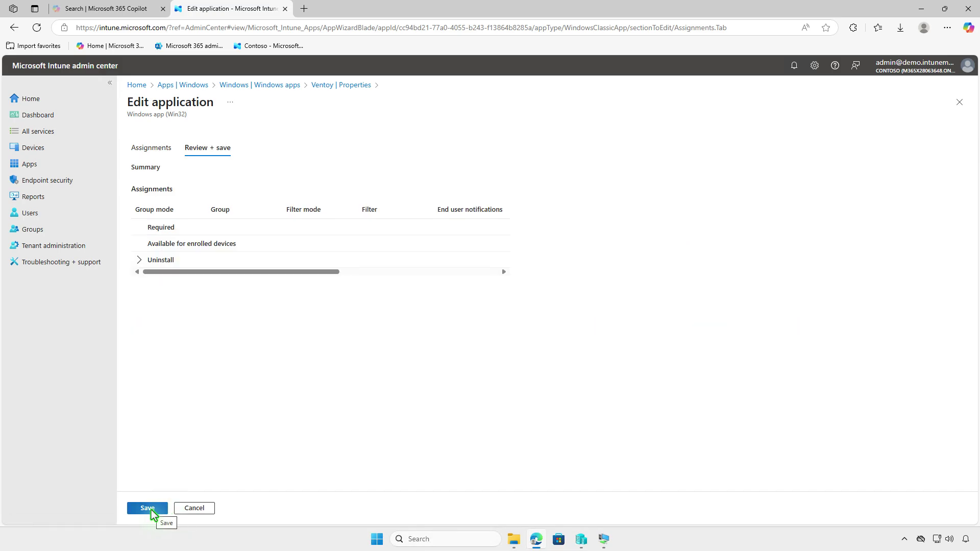
pyautogui.click(151, 508)
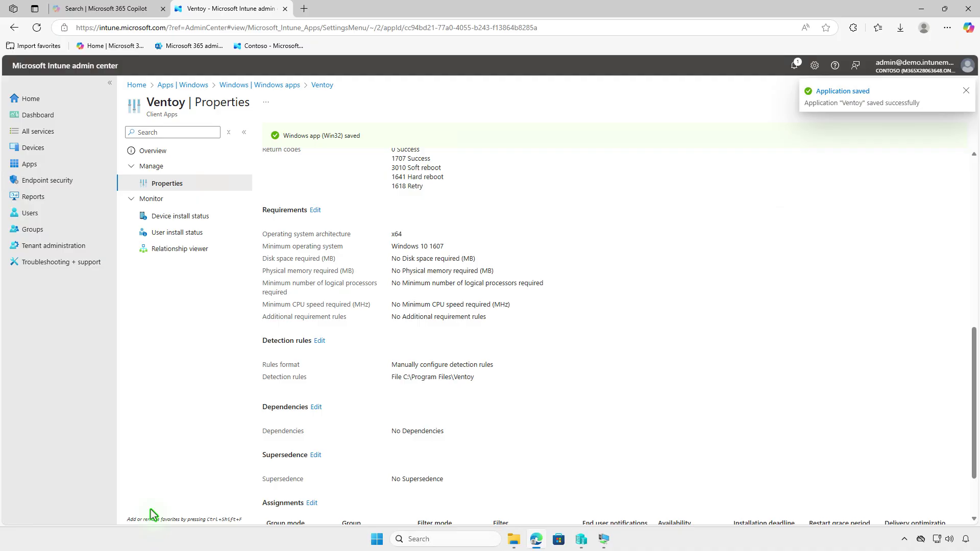
# Step: Sync the VM's Company Portal with Intune and check notifications for the Ventoy uninstall
pyautogui.click(919, 13)
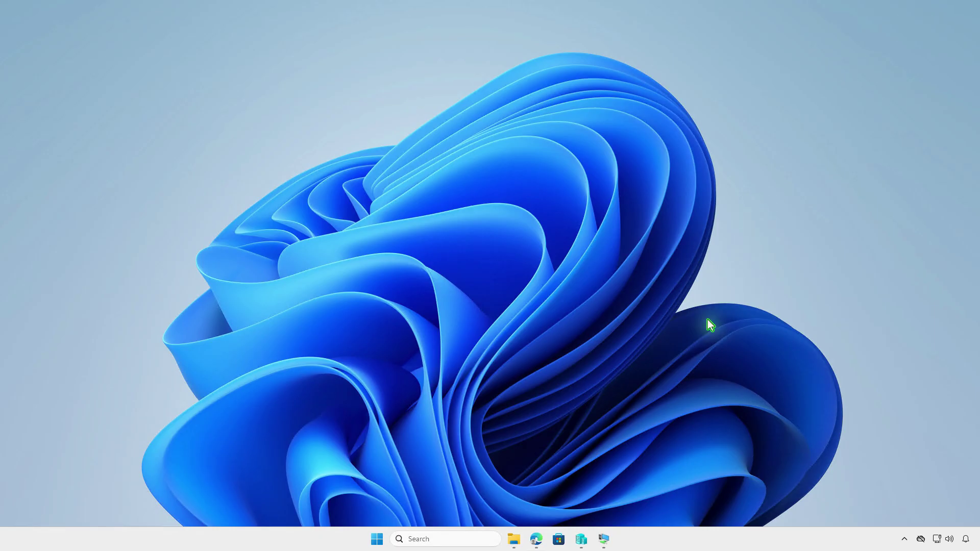
pyautogui.click(603, 541)
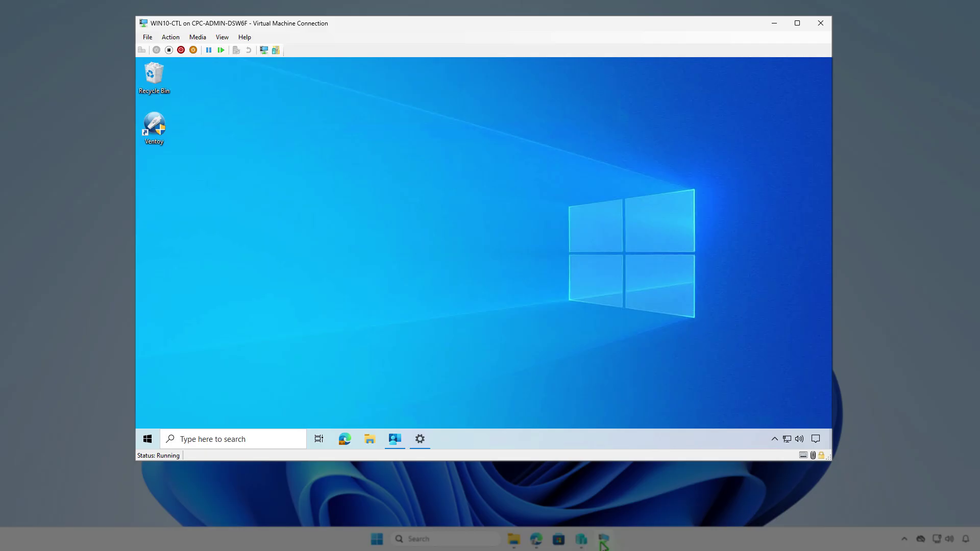
pyautogui.click(391, 441)
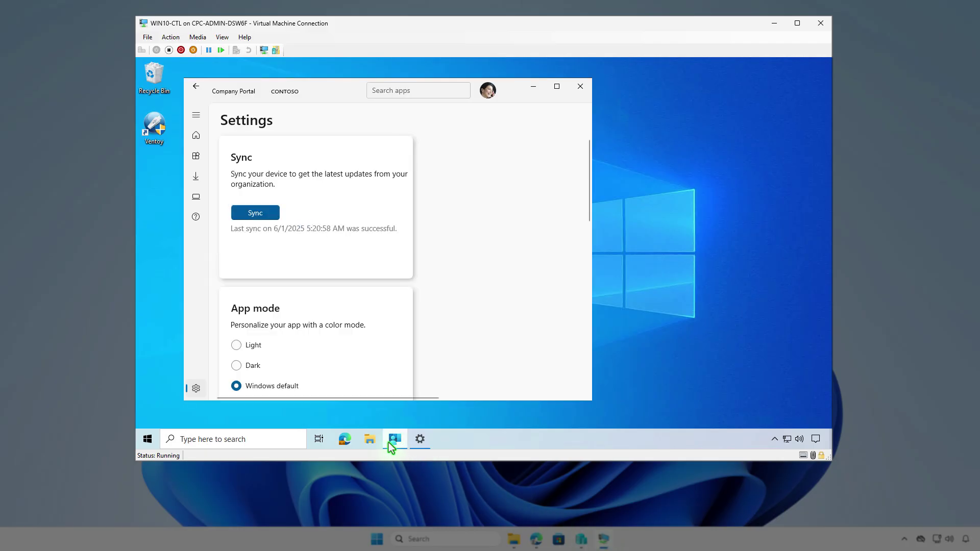
pyautogui.click(269, 214)
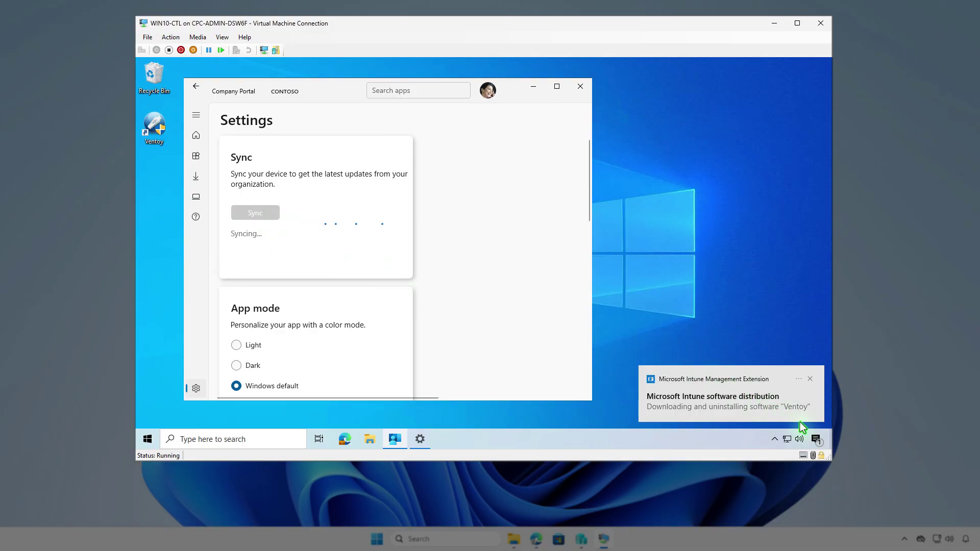
pyautogui.click(817, 440)
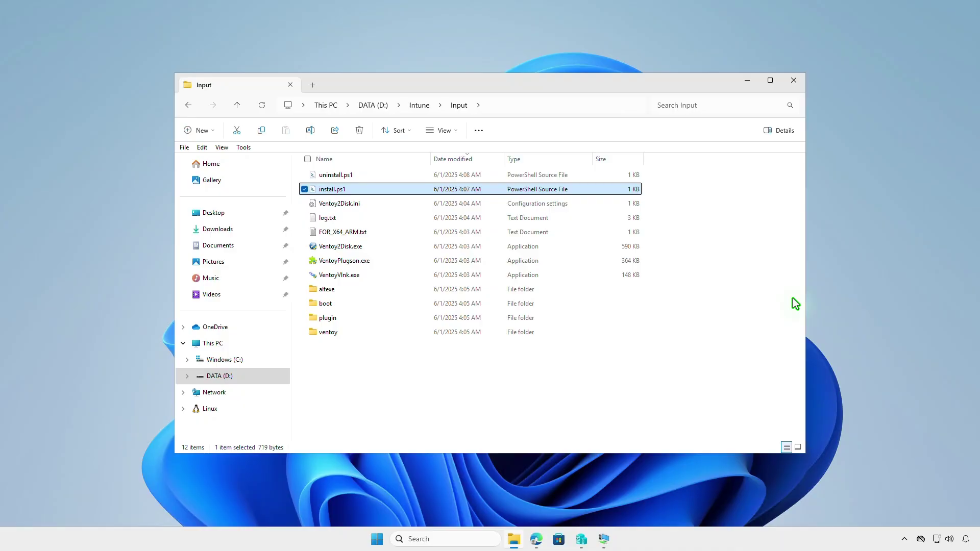
# Step: Replace install.ps1's contents with the LOCALAPPDATA\Programs\Ventoy user-profile script
pyautogui.doubleClick(393, 195)
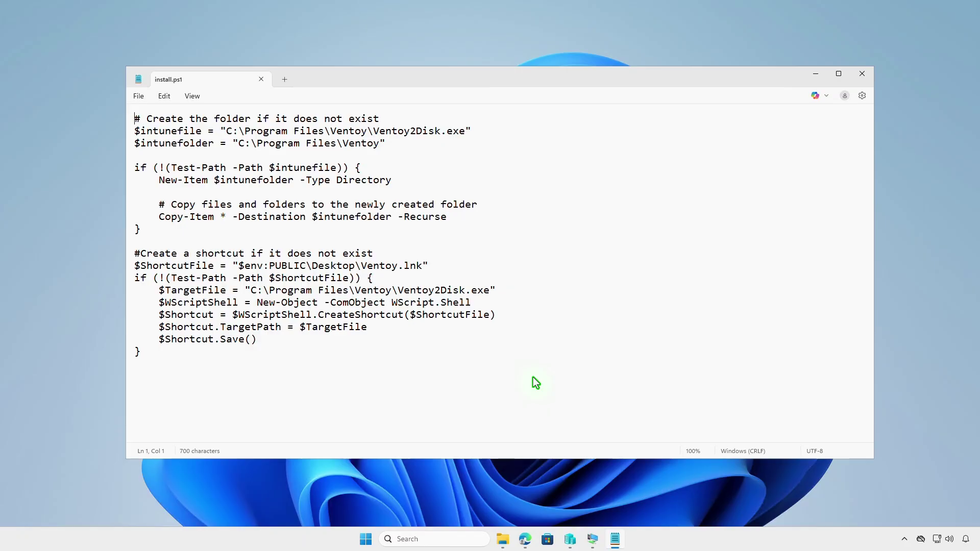
pyautogui.hotkey('ctrl', 'a')
pyautogui.write('#Create the folder if it does not exist $intunefile = "$env:LOCALAPPDATA\\Programs\\Ventoy\\Ventoy2Disk.exe" $intunefolder = "$env:LOCALAPPDATA\\Programs\\Ventoy"  if (!(Test-Path -Path $intunefile)) {     New-Item $intunefolder -Type Directory      #Copy files to the newly created folder     Copy-Item * -Destination "$env:LOCALAPPDATA\\Programs\\Ventoy" -Recurse }  #Create a shortcut if it does not exist $ShortcutFile = "$env:USERPROFILE\\Desktop\\Ventoy.lnk" if (!(Test-Path -Path $ShortcutFile)) {     $TargetFile = "$env:LOCALAPPDATA\\Programs\\Ventoy\\Ventoy2Disk.exe"     $WScriptShell = New-Object -ComObject WScript.Shell     $Shortcut = $WScriptShell.CreateShortcut($ShortcutFile)     $Shortcut.TargetPath = $TargetFile     $Shortcut.Save() }')
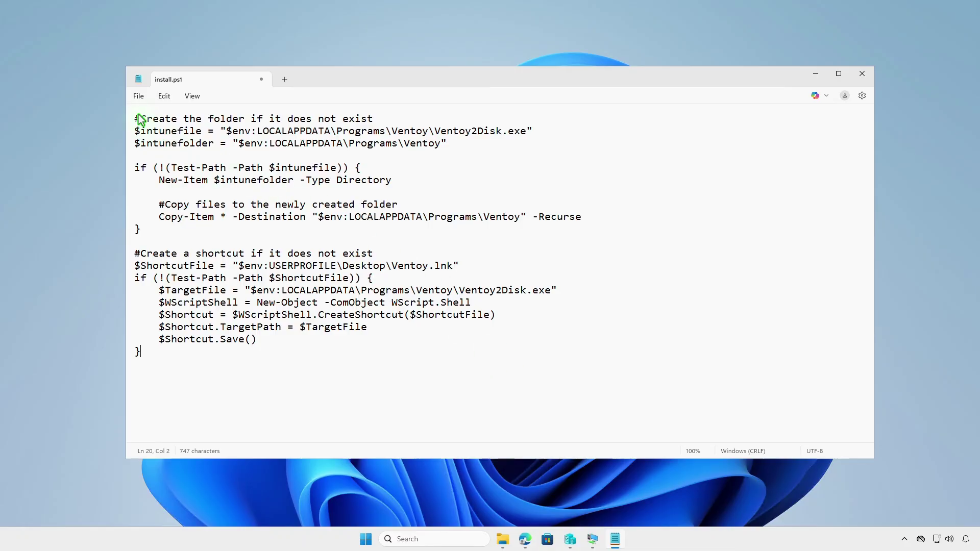
# Step: Save the edited install.ps1 and close Notepad
pyautogui.click(136, 98)
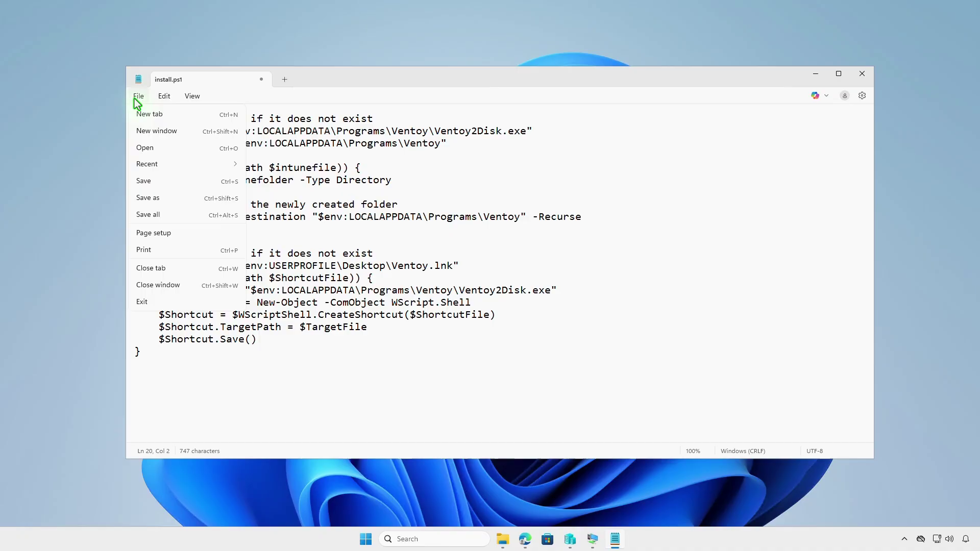
pyautogui.click(163, 183)
pyautogui.click(260, 80)
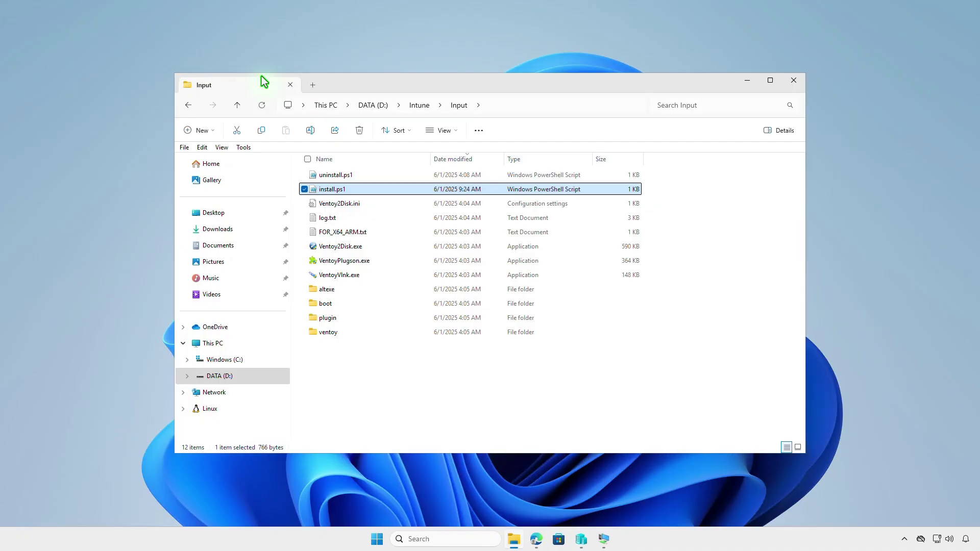
# Step: Replace uninstall.ps1's contents with removal commands using $env:USERPROFILE and $env:LOCALAPPDATA paths
pyautogui.doubleClick(370, 179)
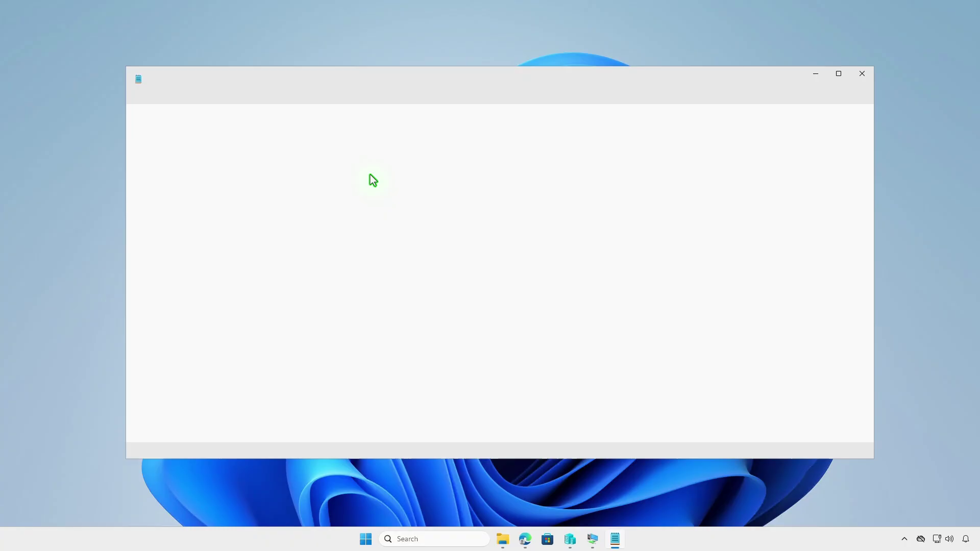
pyautogui.hotkey('ctrl', 'a')
pyautogui.write('Get-Process -ProcessName *Ventoy* | Stop-Process -ErrorAction SilentlyContinue -Force Start-Sleep -Seconds 5 Remove-Item -Path "$env:USERPROFILE\\Desktop\\Ventoy.lnk" -Force -ErrorAction SilentlyContinue Remove-Item -Path "$env:LOCALAPPDATA\\Programs\\Ventoy" -Recurse -Force -ErrorAction SilentlyContinue')
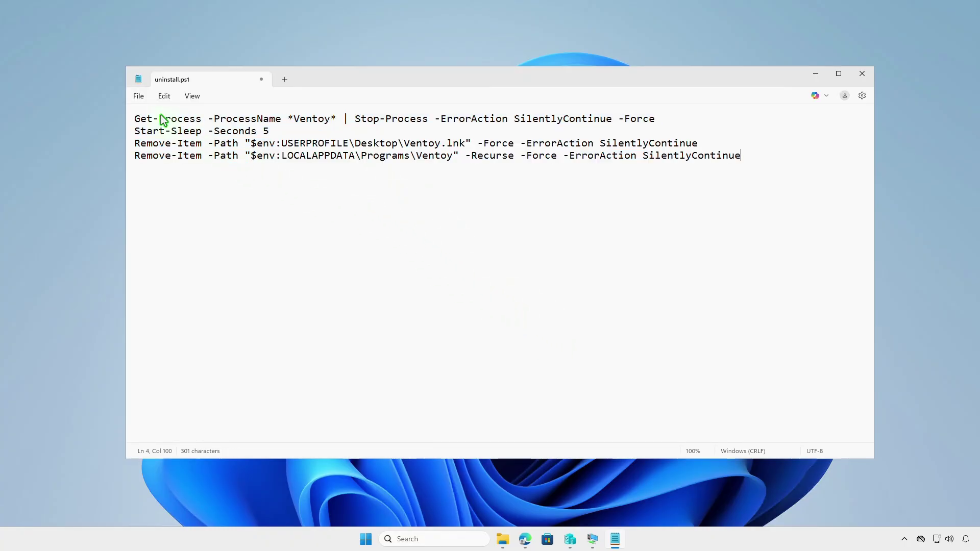
# Step: Save the updated uninstall script, close Notepad and return to the D:\Intune folder
pyautogui.click(139, 99)
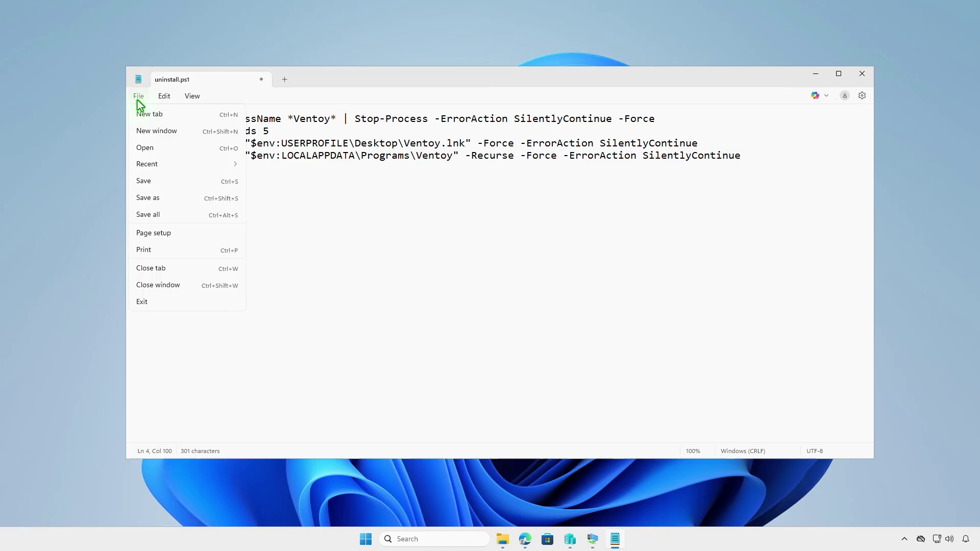
pyautogui.click(151, 181)
pyautogui.click(262, 79)
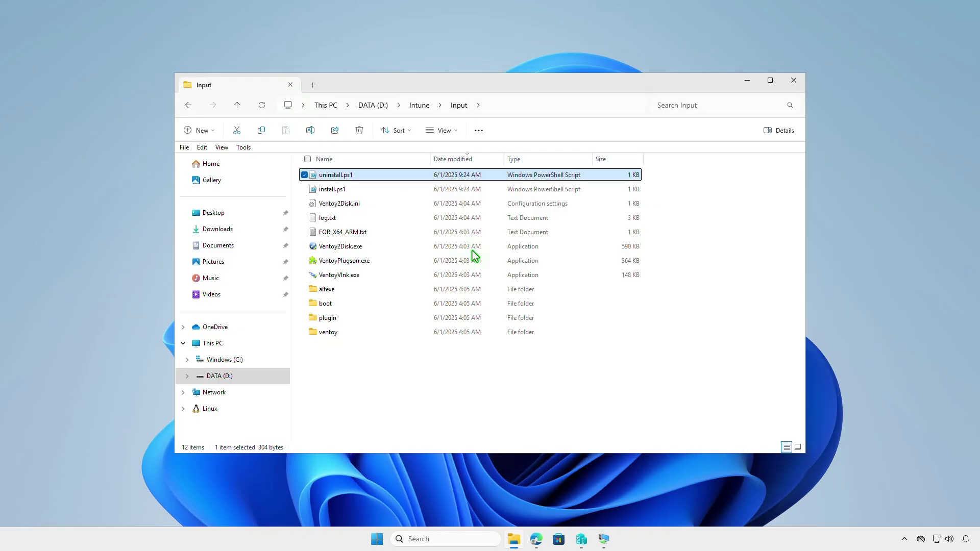
pyautogui.click(418, 105)
# Step: Run IntuneWinAppUtil.exe, answer N to the catalog prompt, and check Ventoy2Disk.intunewin in the Output folder
pyautogui.doubleClick(413, 203)
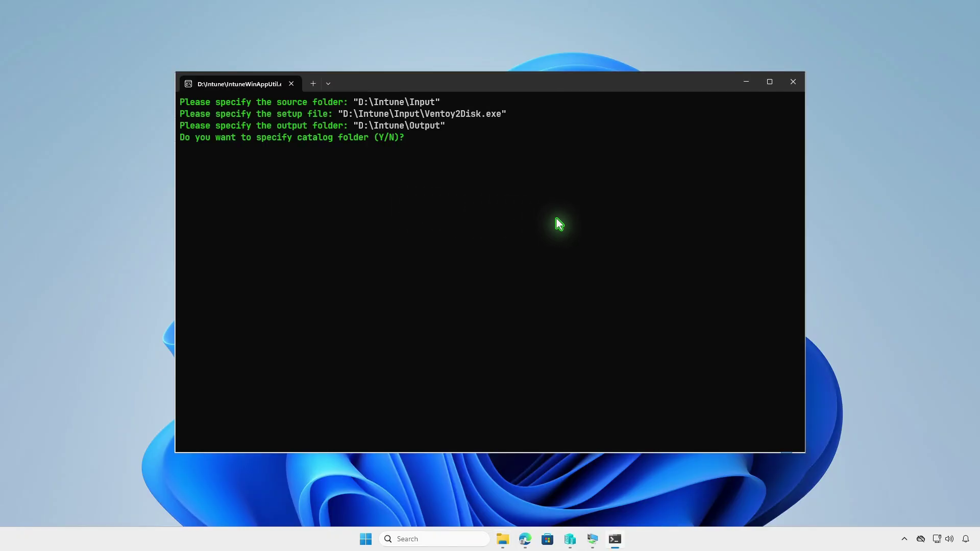
pyautogui.press('n')
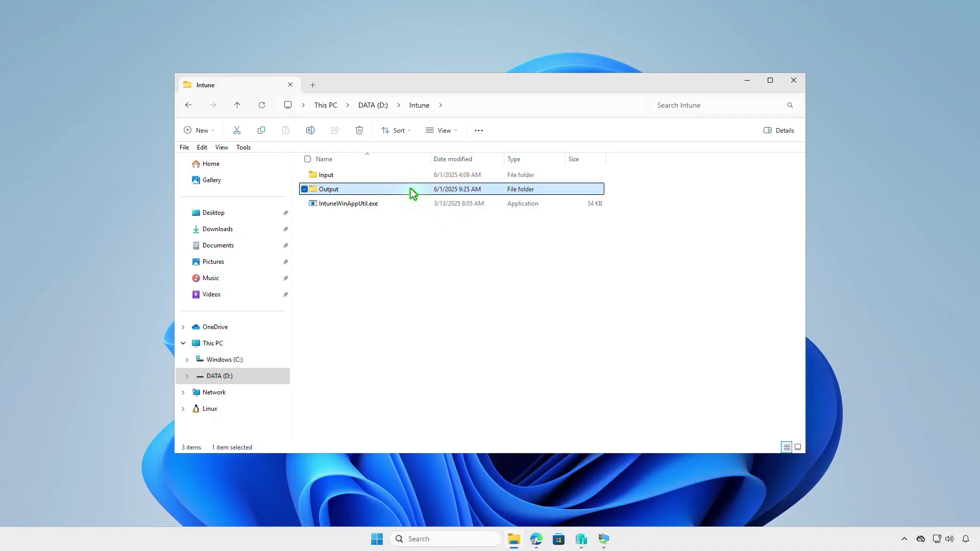
pyautogui.doubleClick(410, 189)
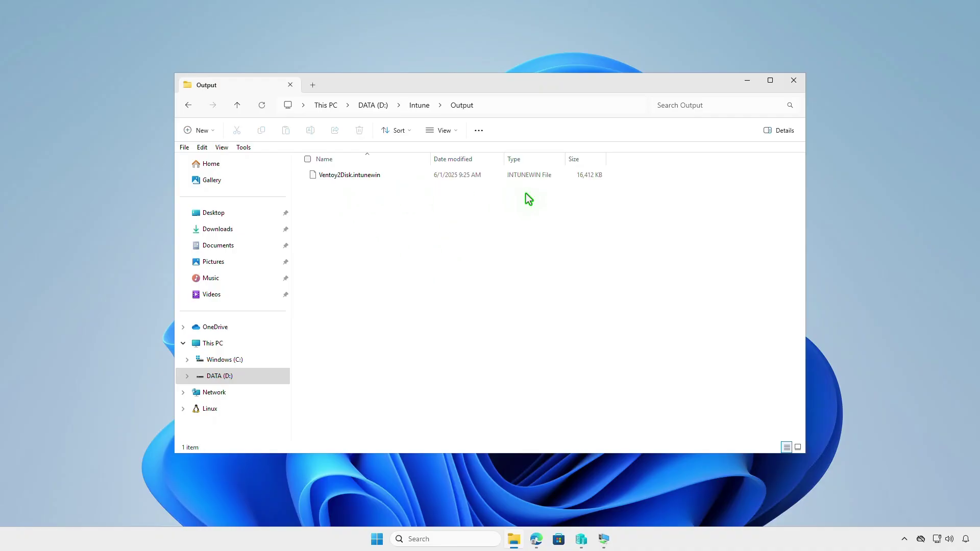
# Step: Back in Intune's Windows apps page, create a new app of type Windows app (Win32)
pyautogui.click(746, 81)
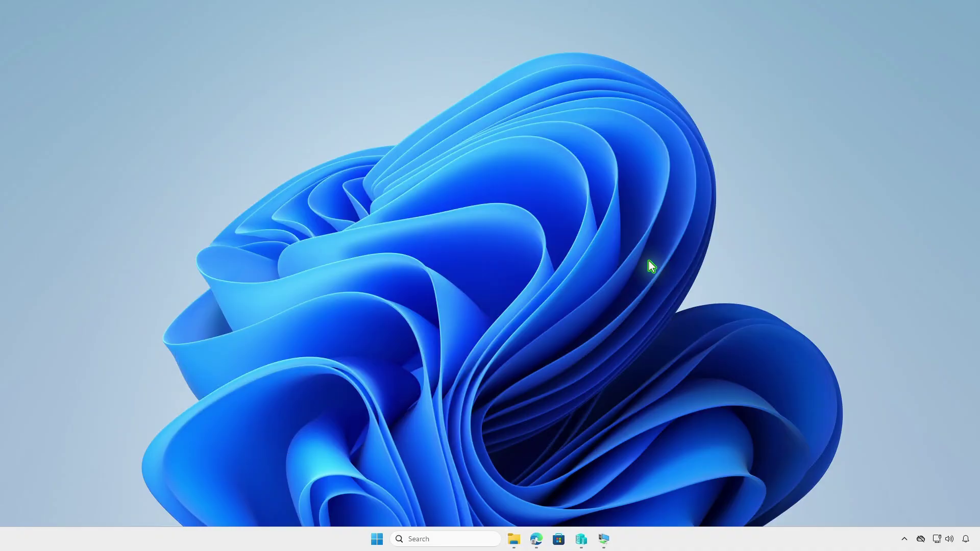
pyautogui.click(536, 539)
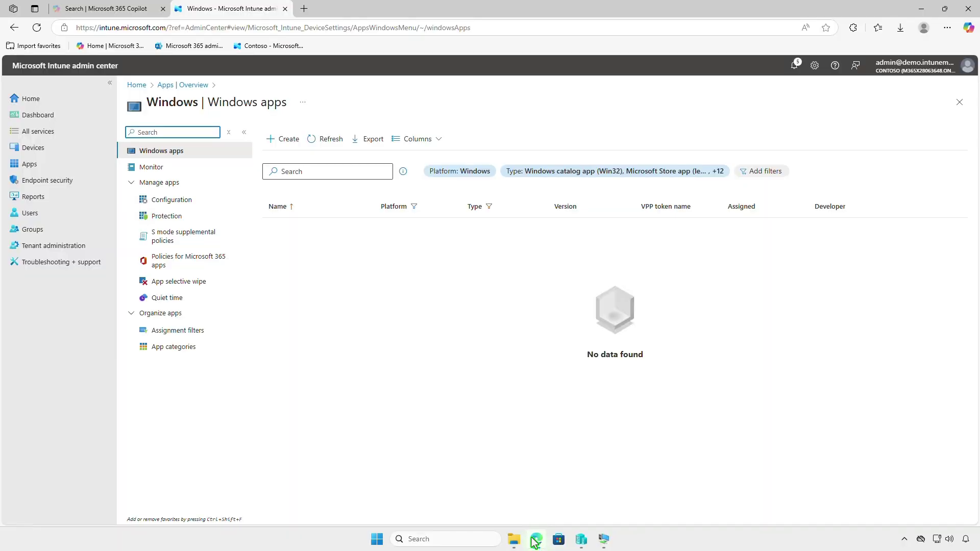
pyautogui.click(285, 138)
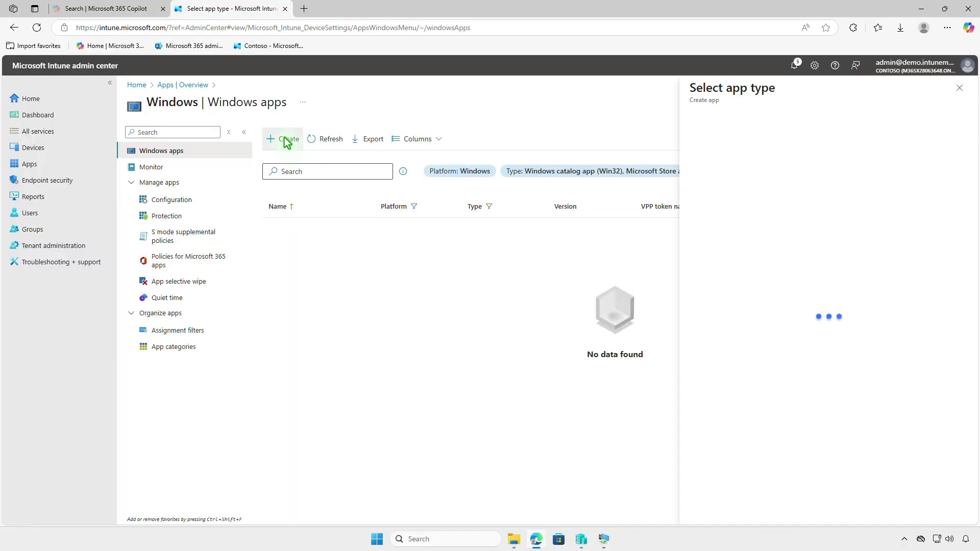
pyautogui.click(812, 137)
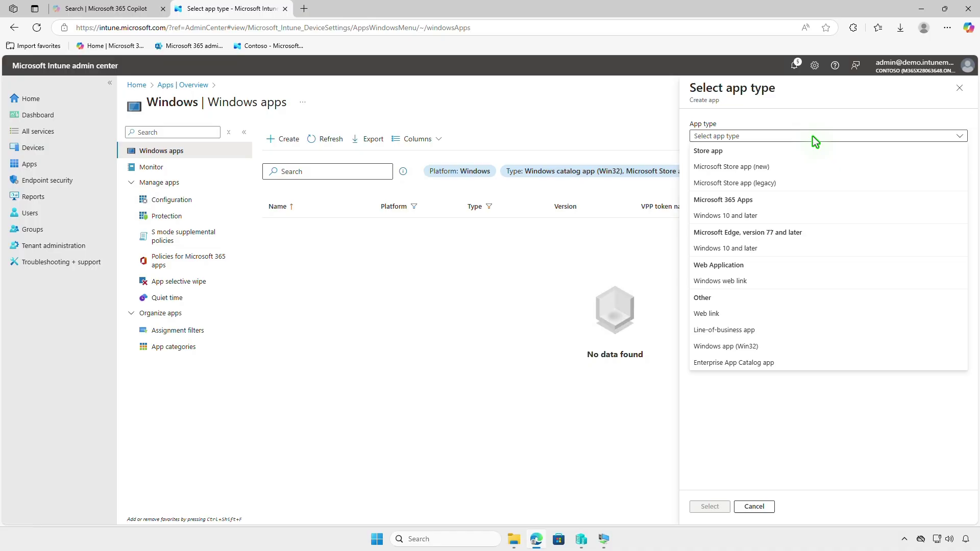
pyautogui.click(782, 348)
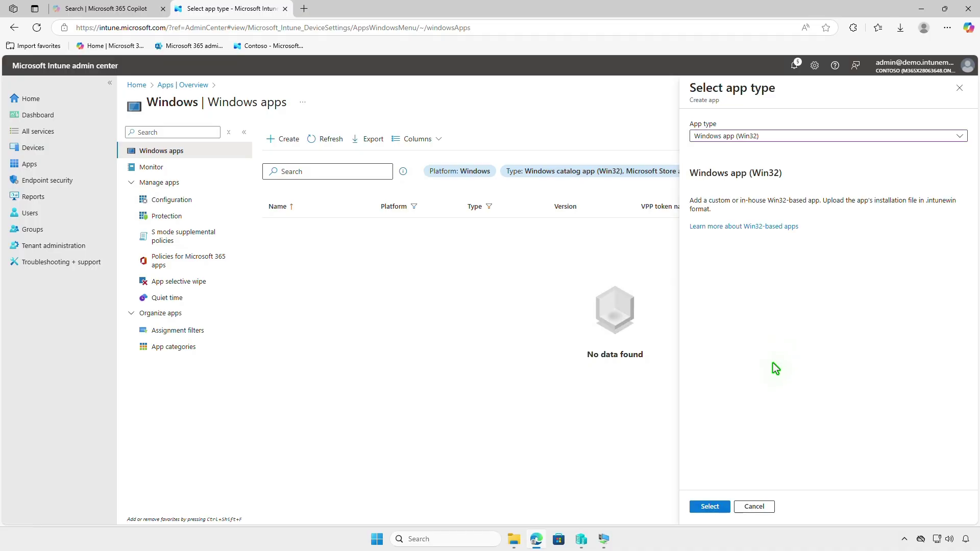
pyautogui.click(710, 508)
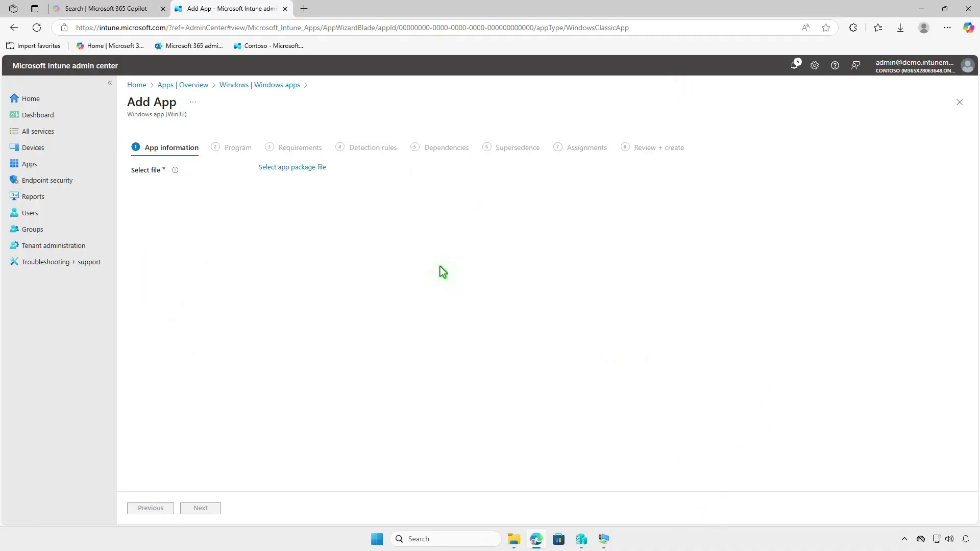
# Step: Load Ventoy2Disk.intunewin from D:\Intune\Output as the app package file
pyautogui.click(314, 168)
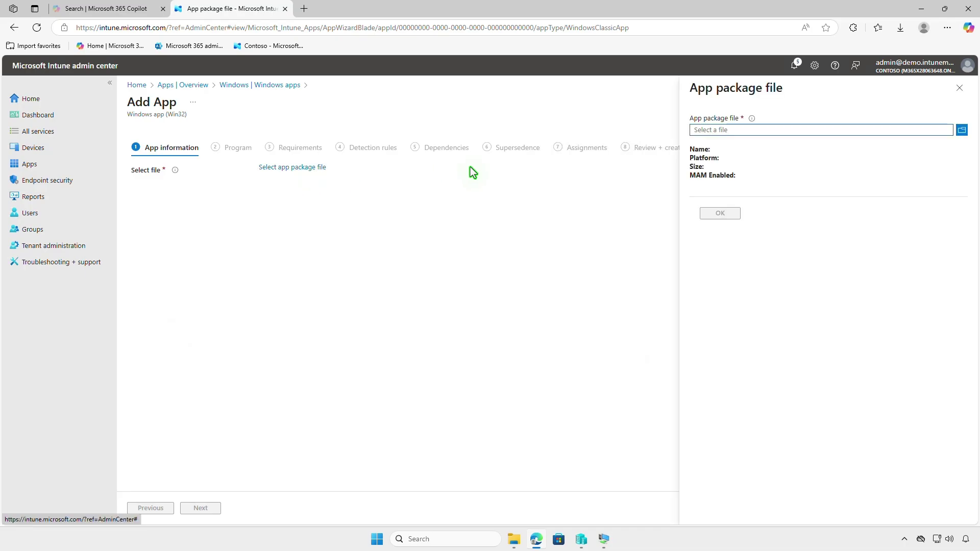
pyautogui.click(772, 131)
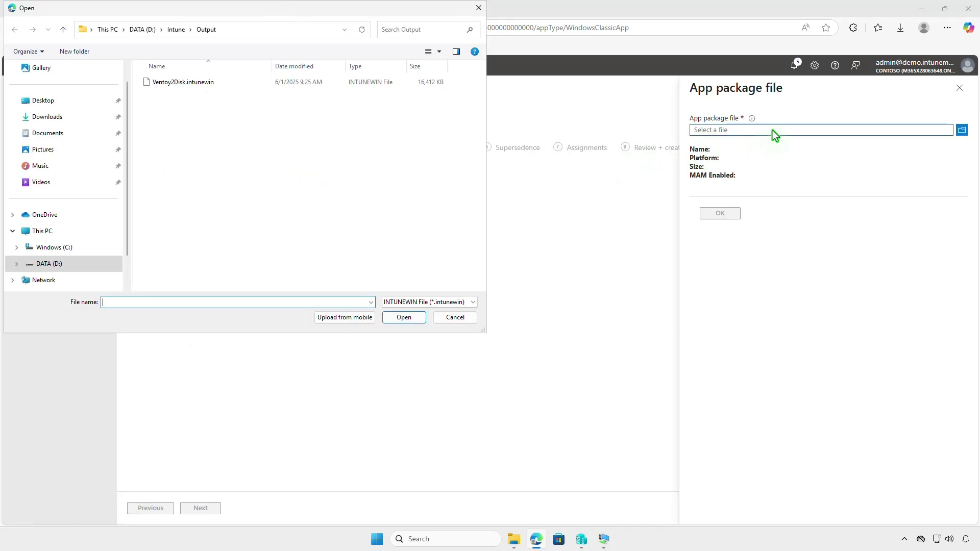
pyautogui.click(218, 87)
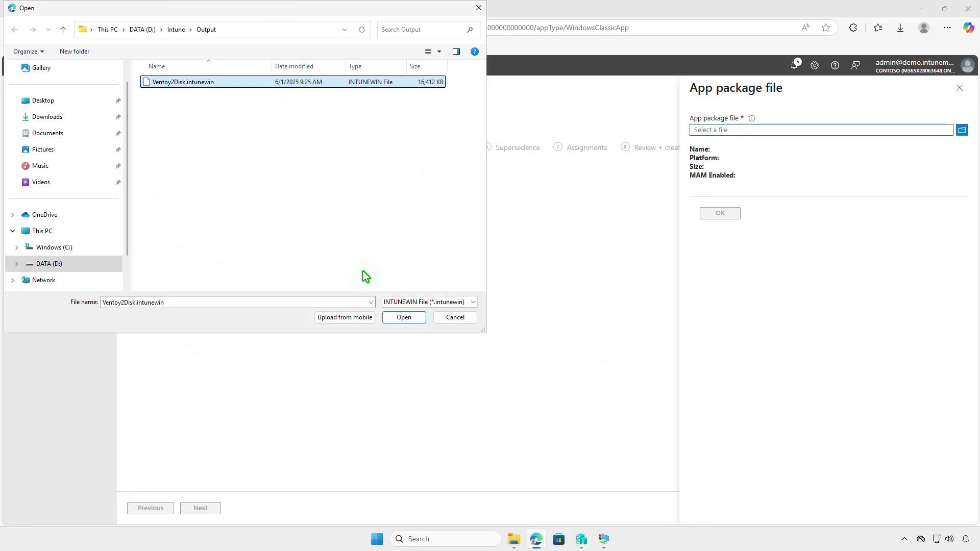
pyautogui.click(397, 316)
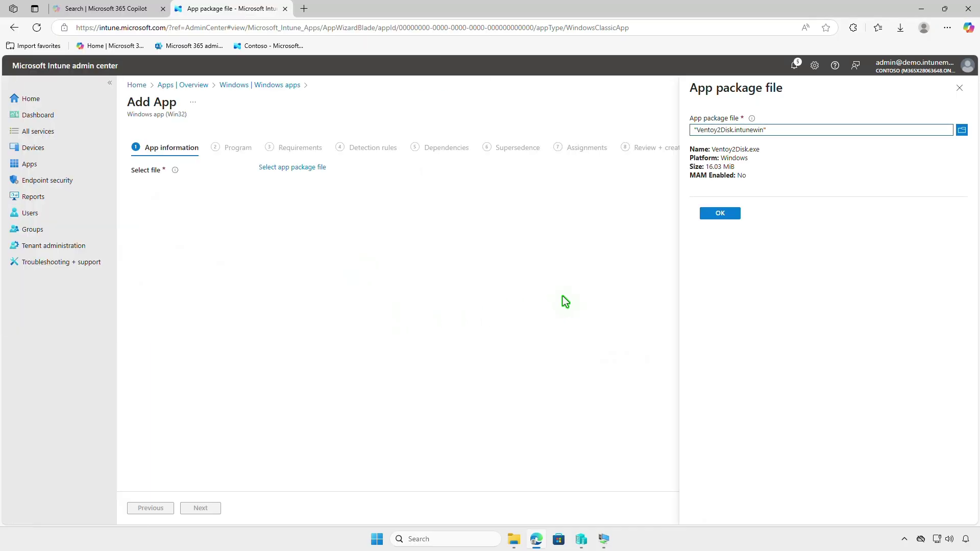
pyautogui.click(720, 214)
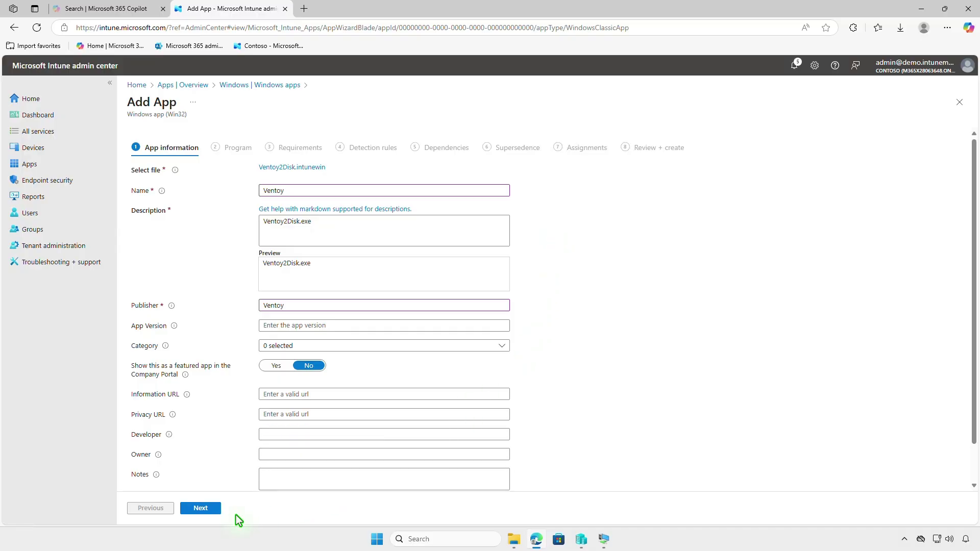
# Step: Set the Ventoy app's install behavior to User on the Program page
pyautogui.click(201, 509)
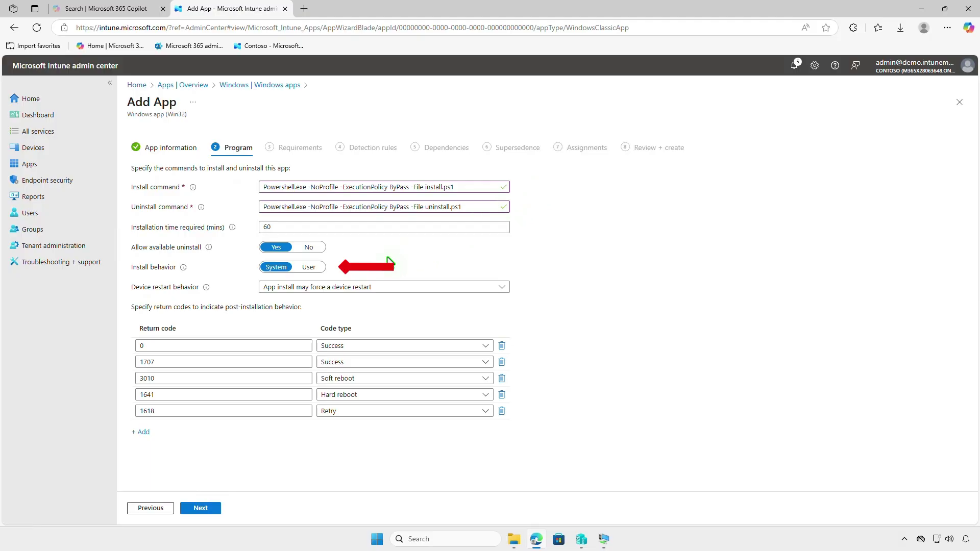
pyautogui.click(315, 272)
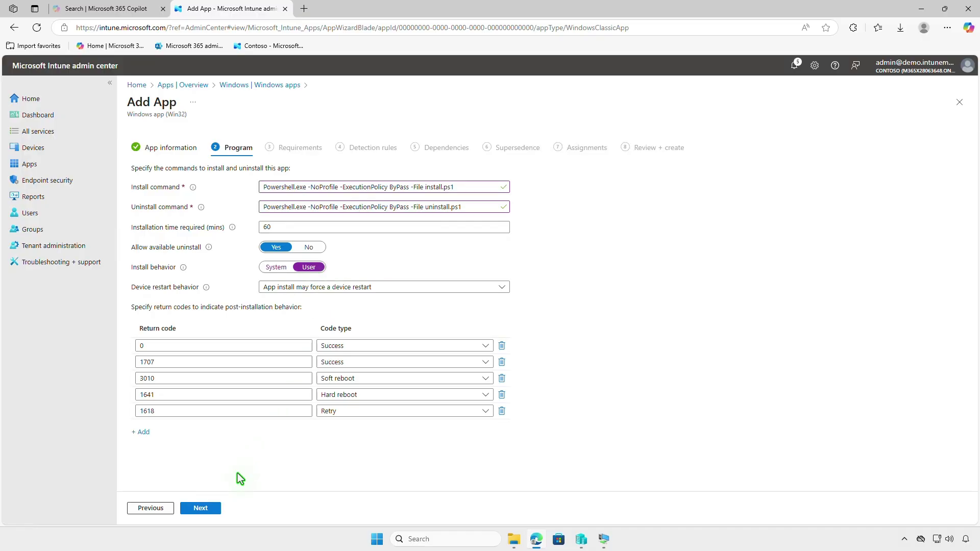
pyautogui.click(215, 507)
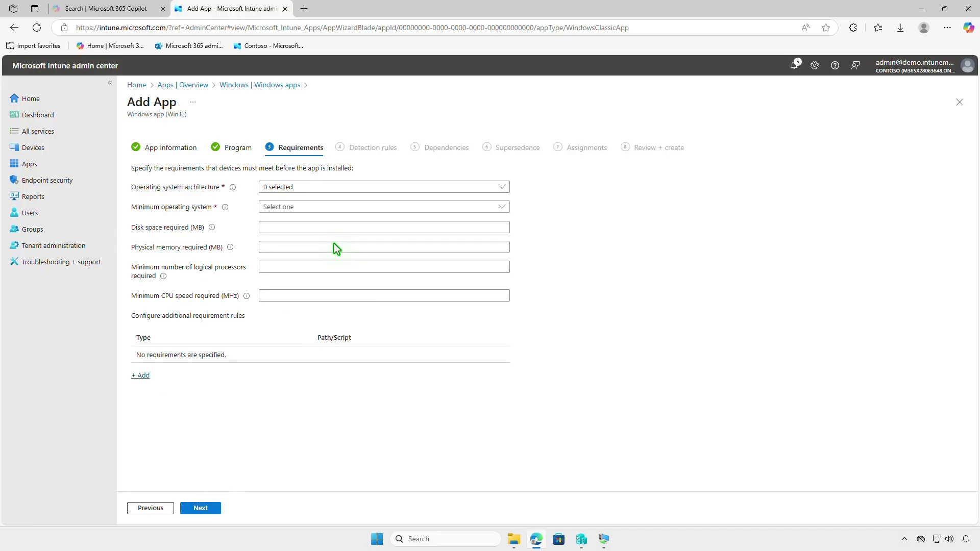
# Step: Require 64-bit architecture and Windows 10 1607 as the minimum operating system
pyautogui.click(345, 189)
pyautogui.click(291, 218)
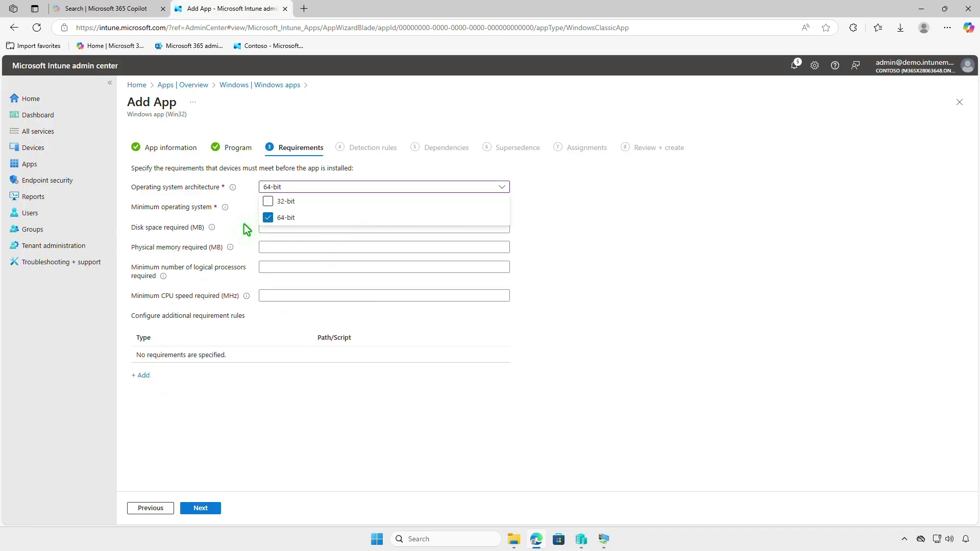
pyautogui.click(245, 229)
pyautogui.click(324, 209)
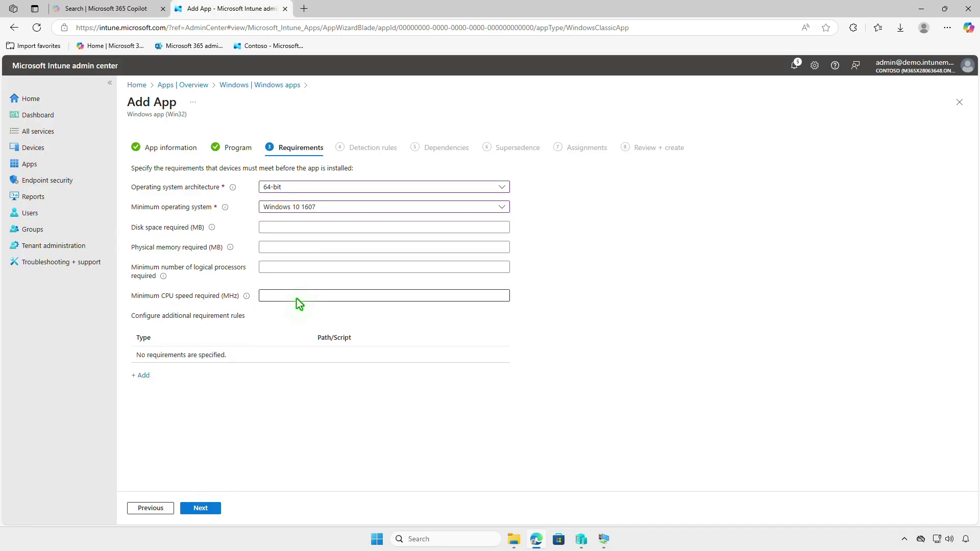
# Step: Choose manually configured detection rules and add a new rule
pyautogui.click(201, 507)
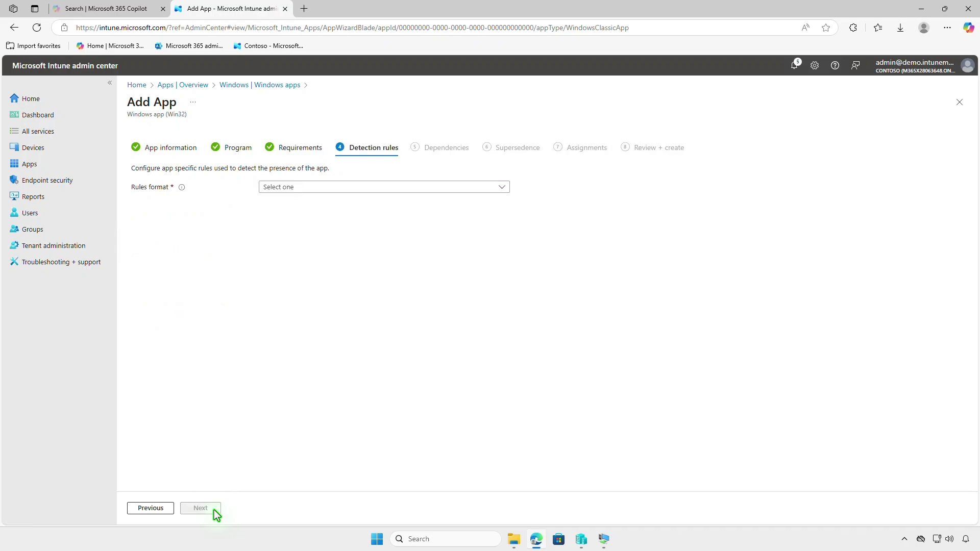
pyautogui.click(372, 185)
pyautogui.click(372, 198)
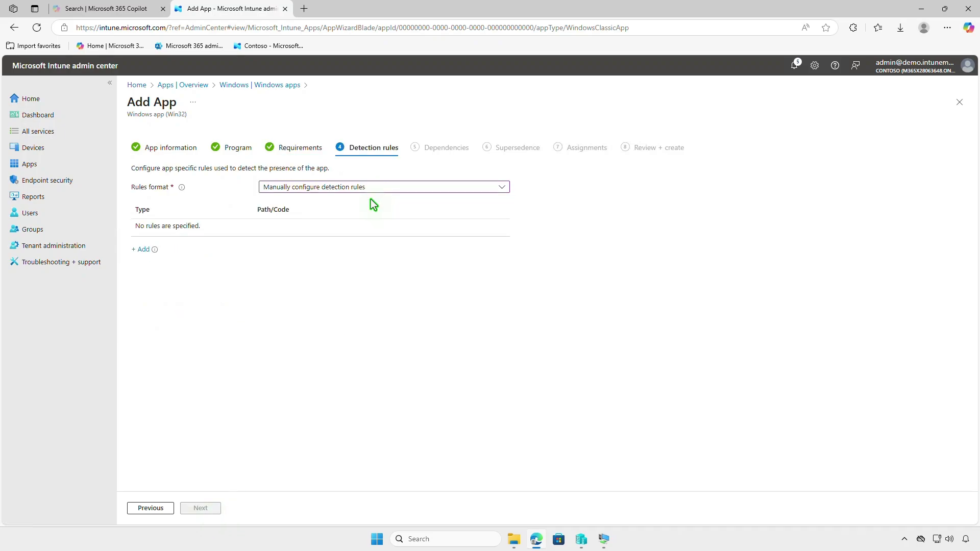
pyautogui.click(141, 250)
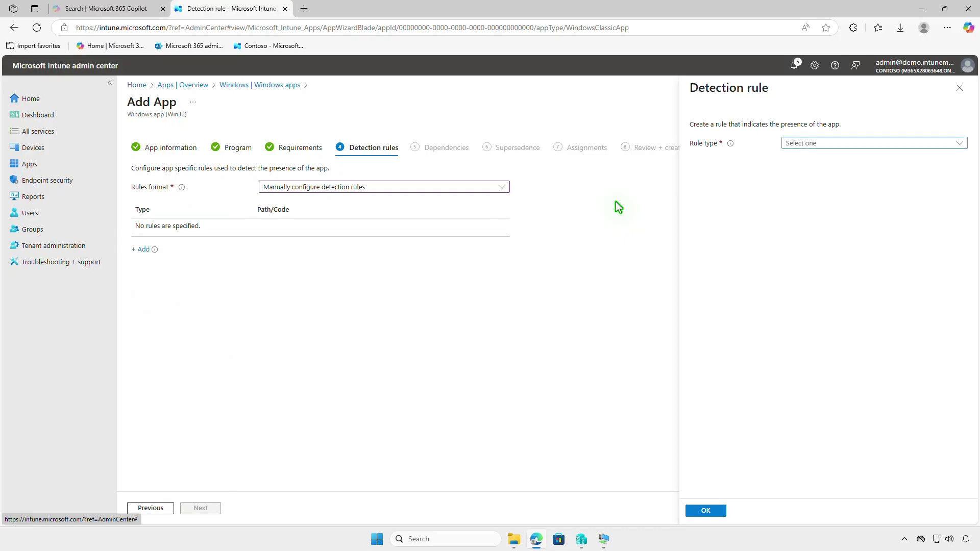
# Step: Save a File rule for Ventoy2Disk.exe under %LOCALAPPDATA%\Programs\Ventoy and continue past dependencies
pyautogui.click(867, 143)
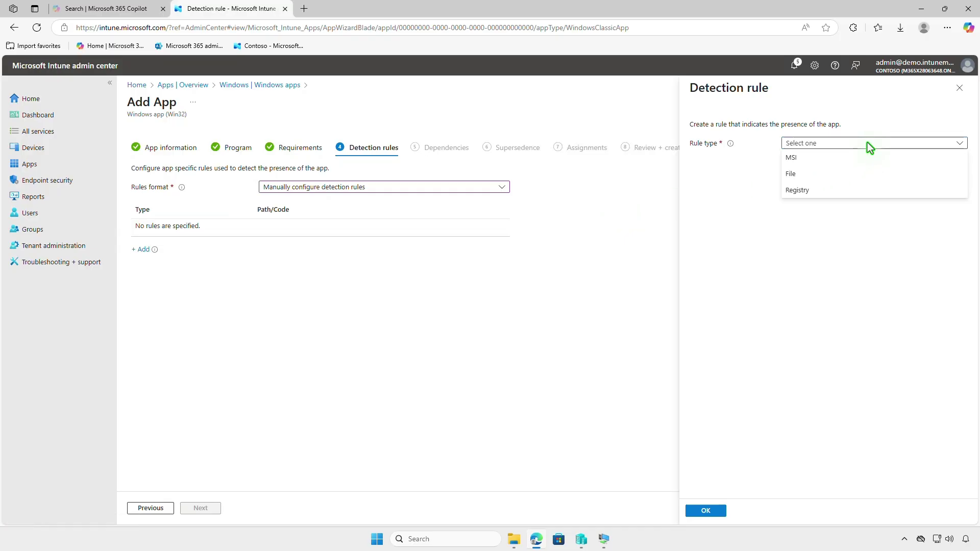
pyautogui.click(866, 172)
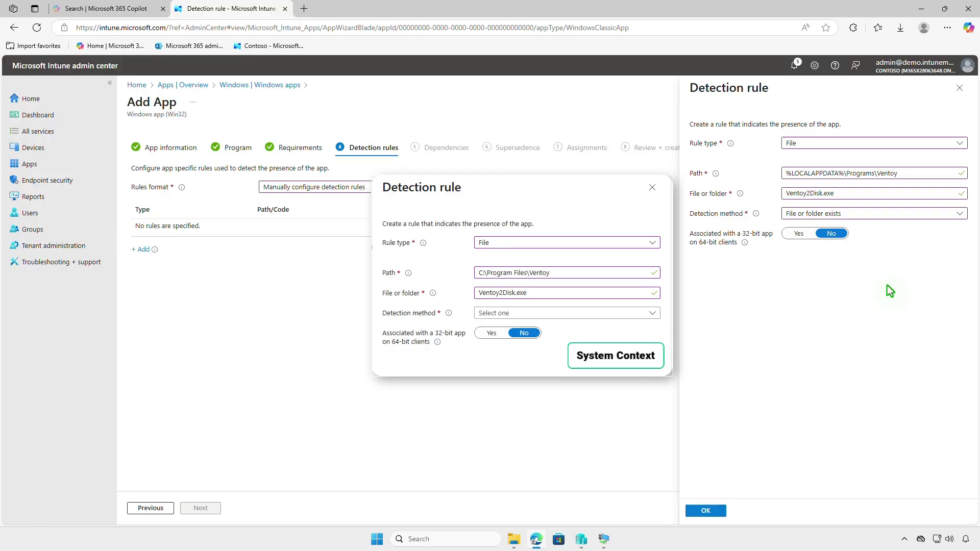
pyautogui.click(718, 511)
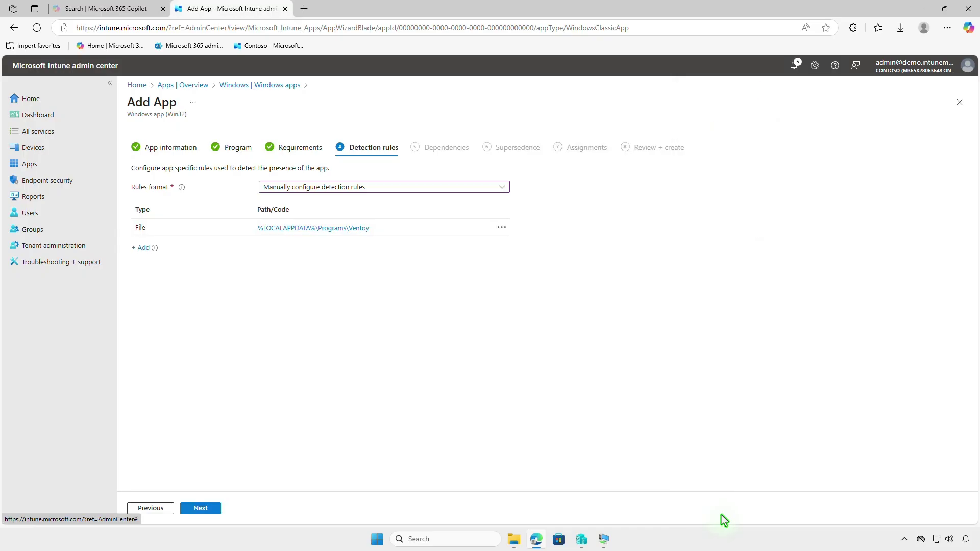
pyautogui.click(206, 511)
# Step: Skip dependencies and supersedence, then add Test_Devices as a required assignment
pyautogui.click(210, 506)
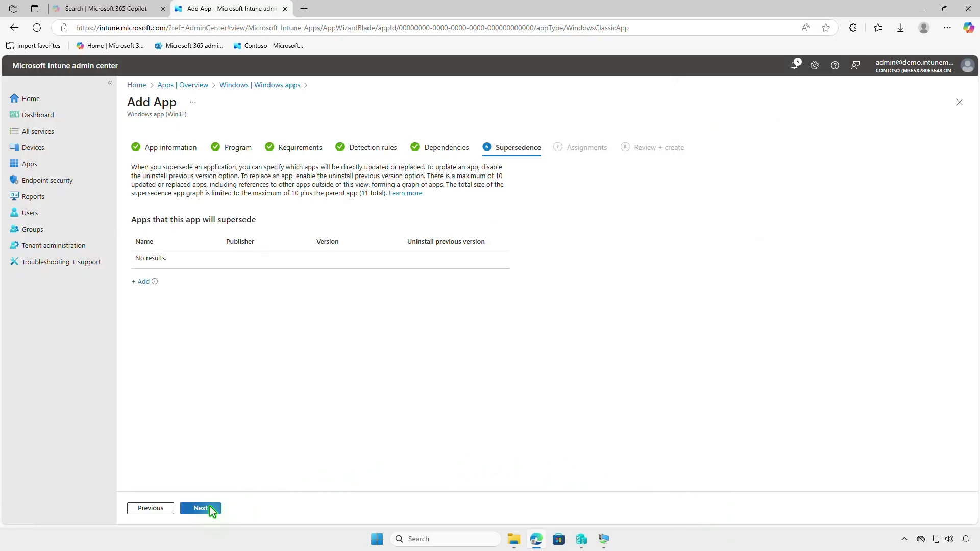
pyautogui.click(208, 507)
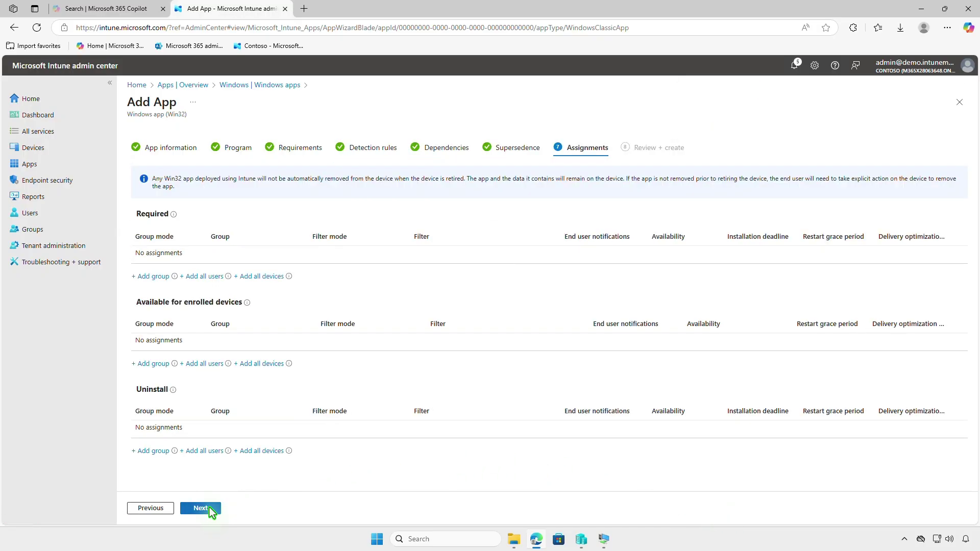
pyautogui.click(150, 278)
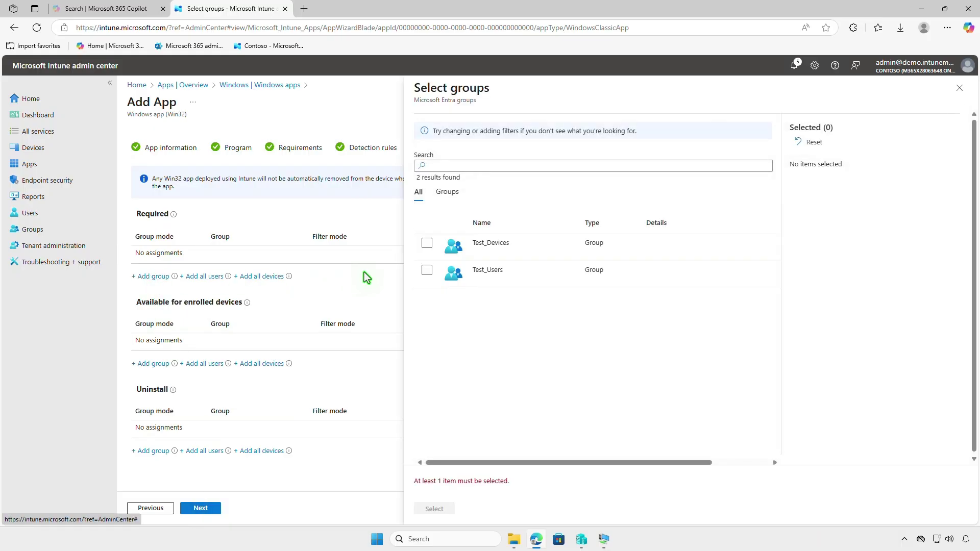
pyautogui.click(427, 244)
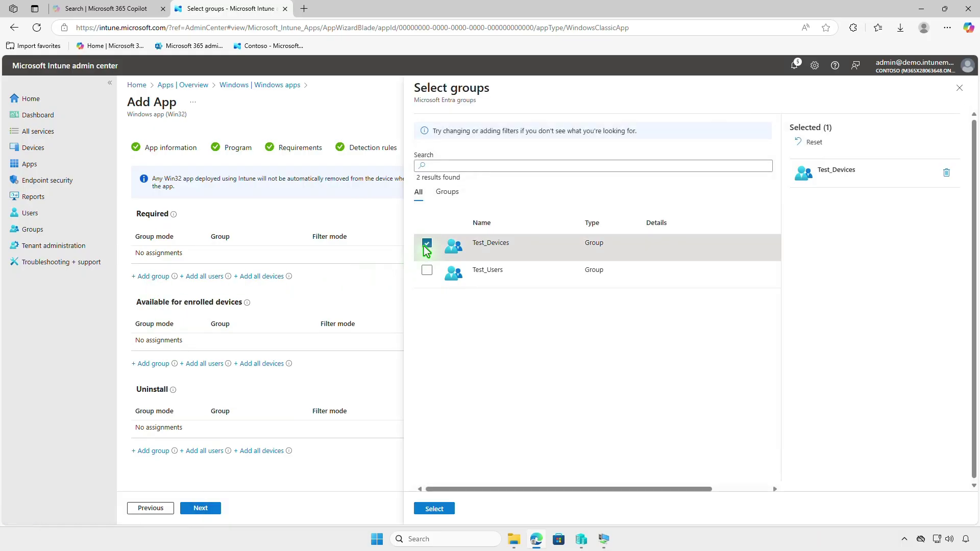
pyautogui.click(443, 510)
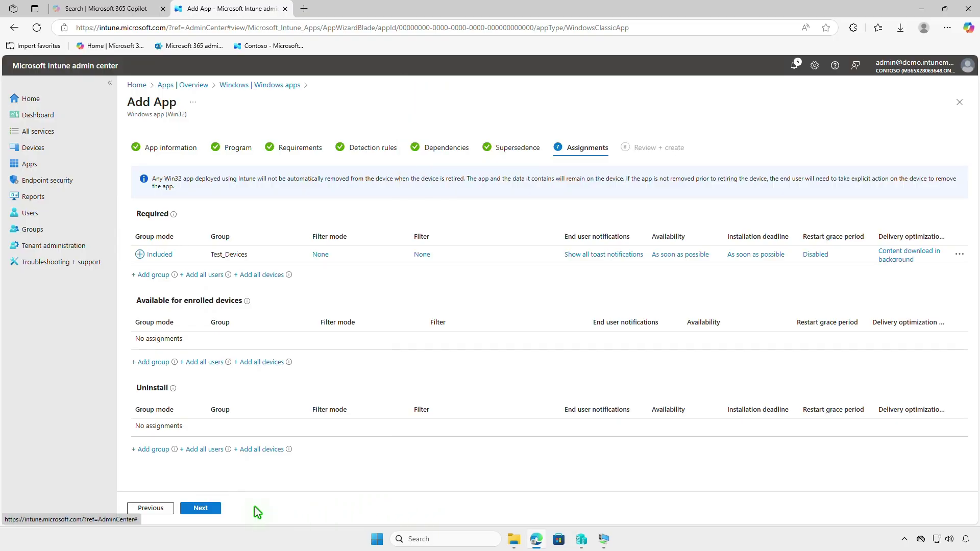
# Step: Review and create the Ventoy Win32 app, then minimize Edge to the desktop
pyautogui.click(201, 509)
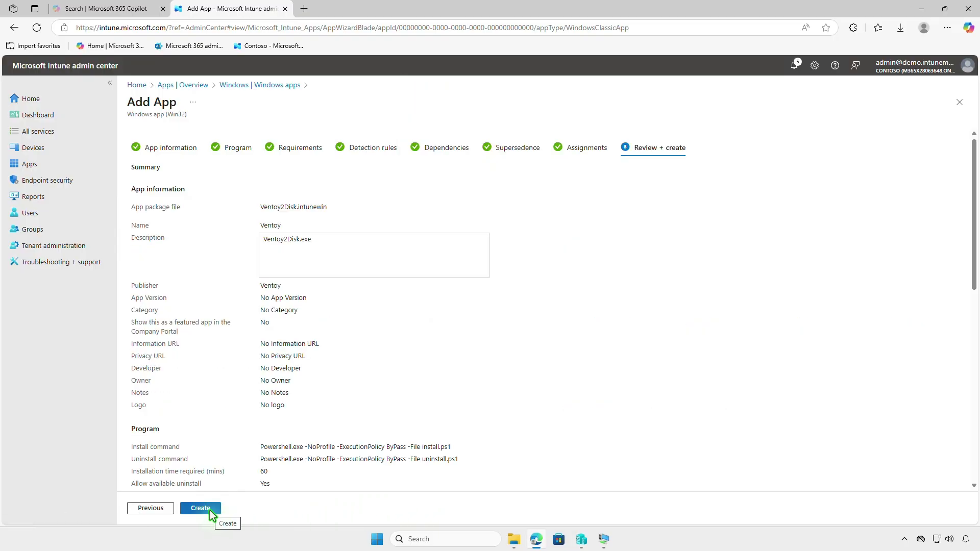
pyautogui.click(210, 512)
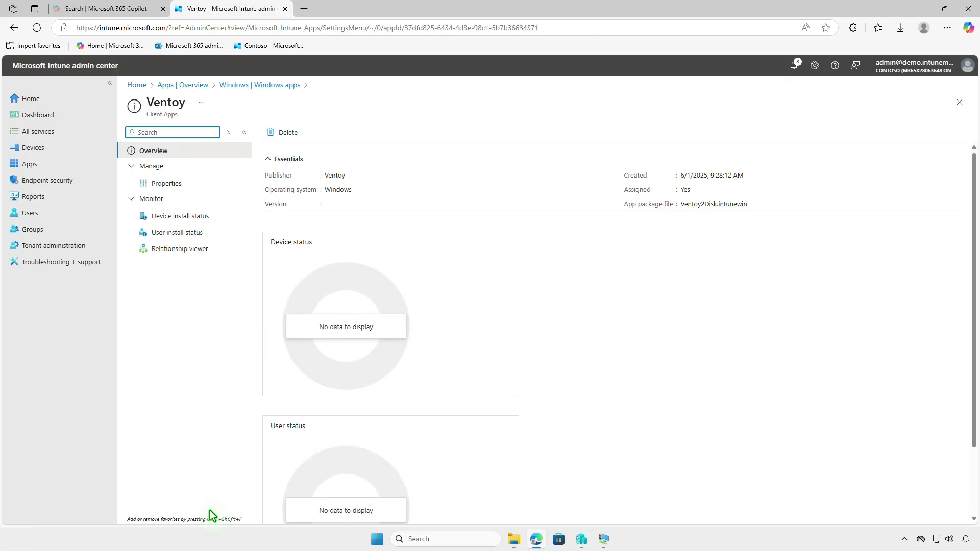
pyautogui.click(921, 10)
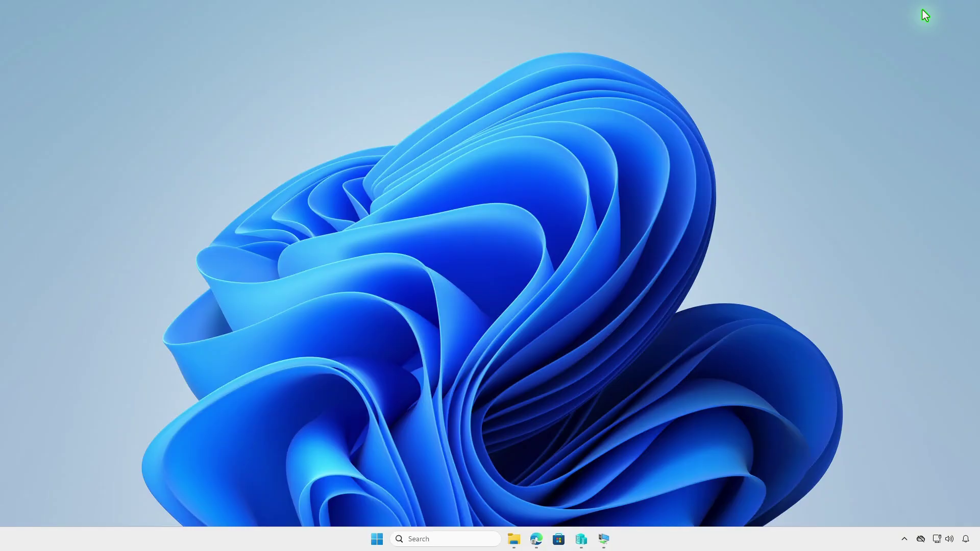
# Step: In the VM, launch Company Portal and sync the device from Settings
pyautogui.click(603, 539)
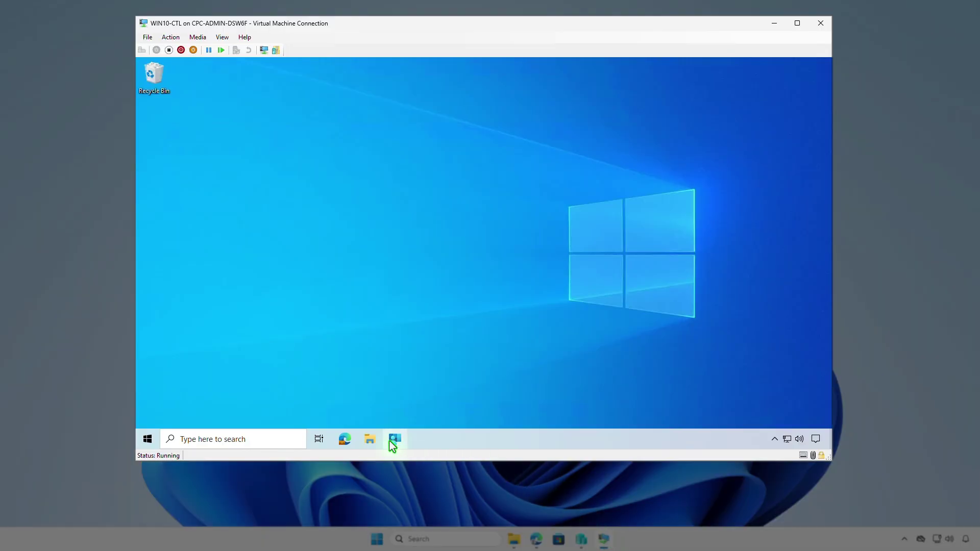
pyautogui.click(395, 440)
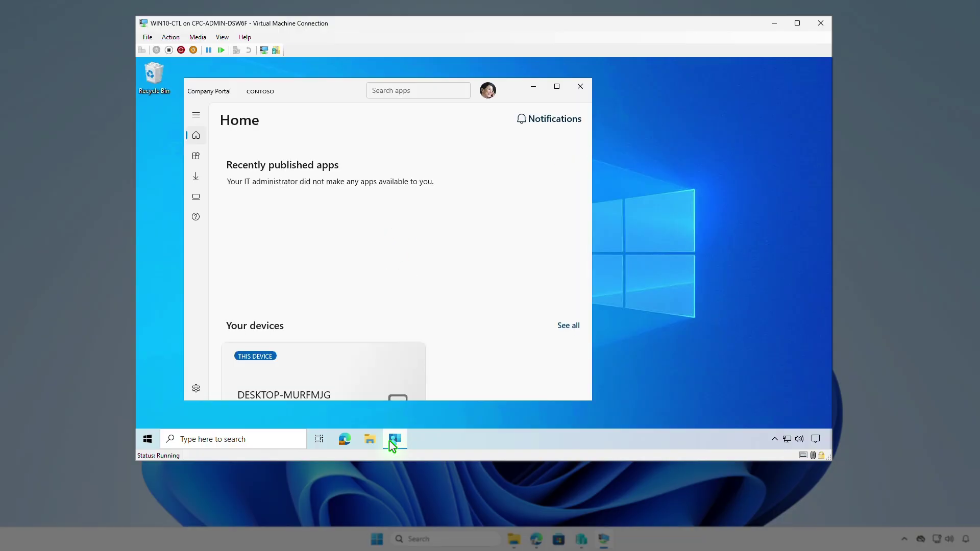
pyautogui.click(197, 389)
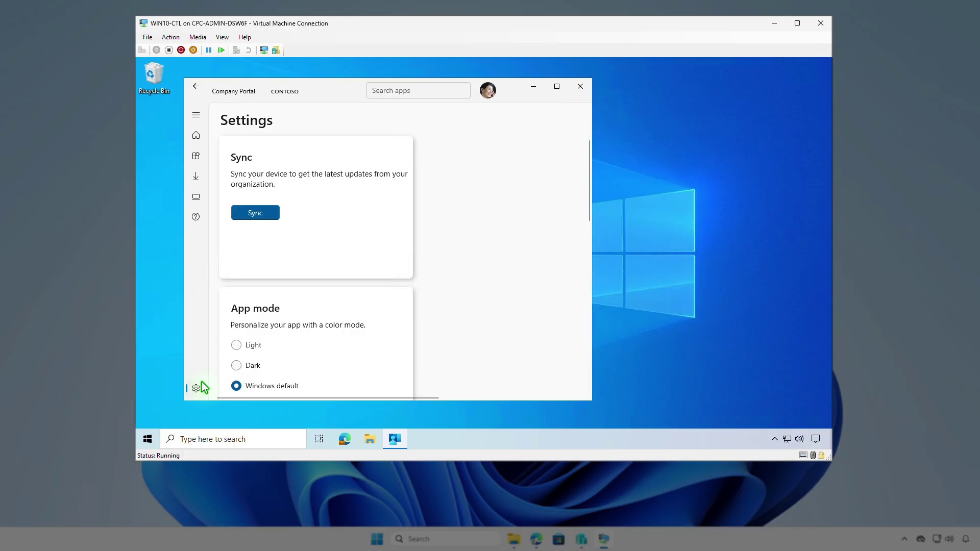
pyautogui.click(263, 217)
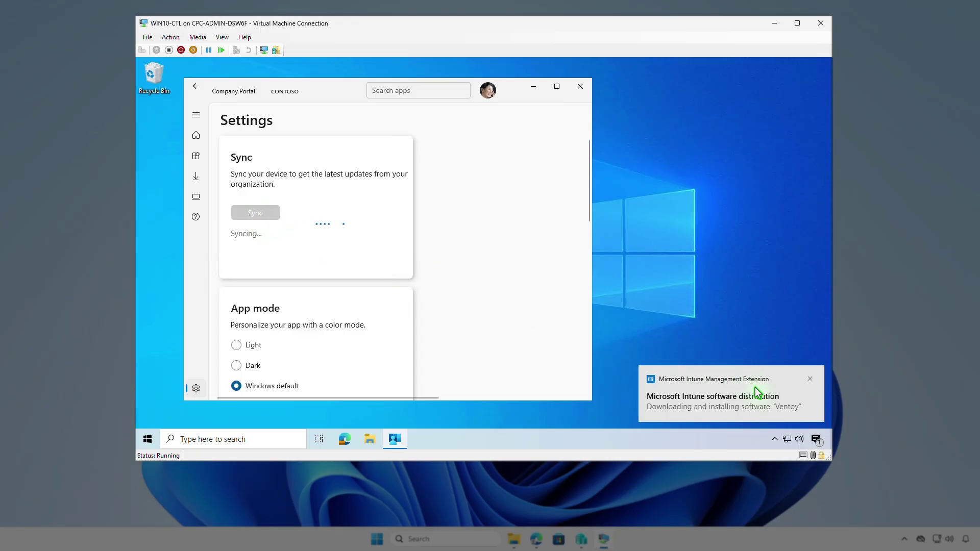
# Step: Check Action Center for Ventoy's successful install and reveal the VM desktop with its shortcut
pyautogui.click(817, 439)
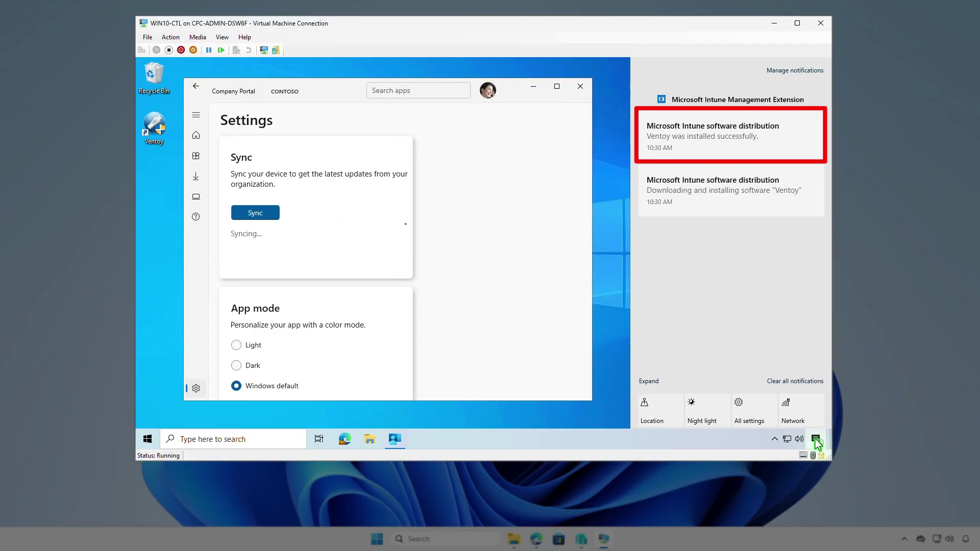
pyautogui.click(533, 86)
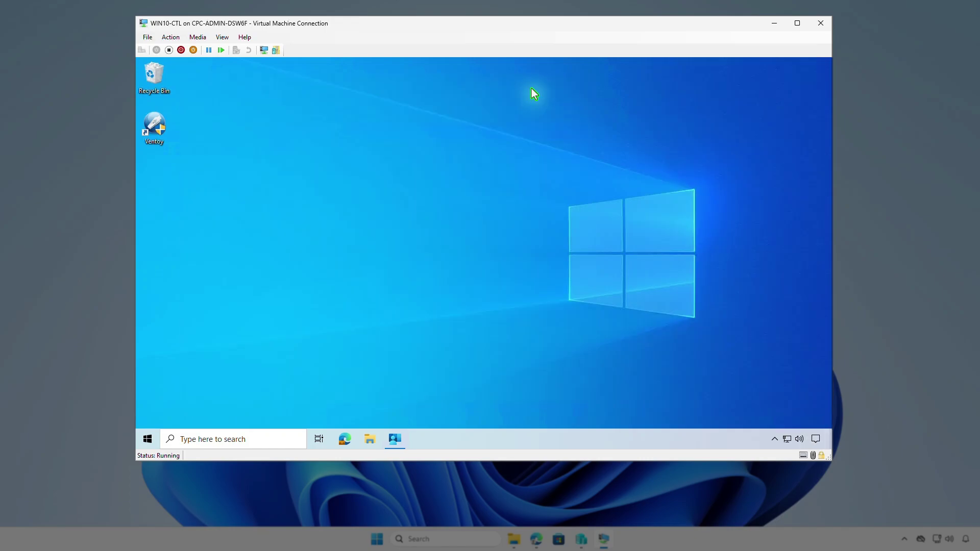
# Step: Inspect the Ventoy desktop shortcut's context menu to confirm its AppData\Local\Programs\Ventoy location
pyautogui.rightClick(161, 132)
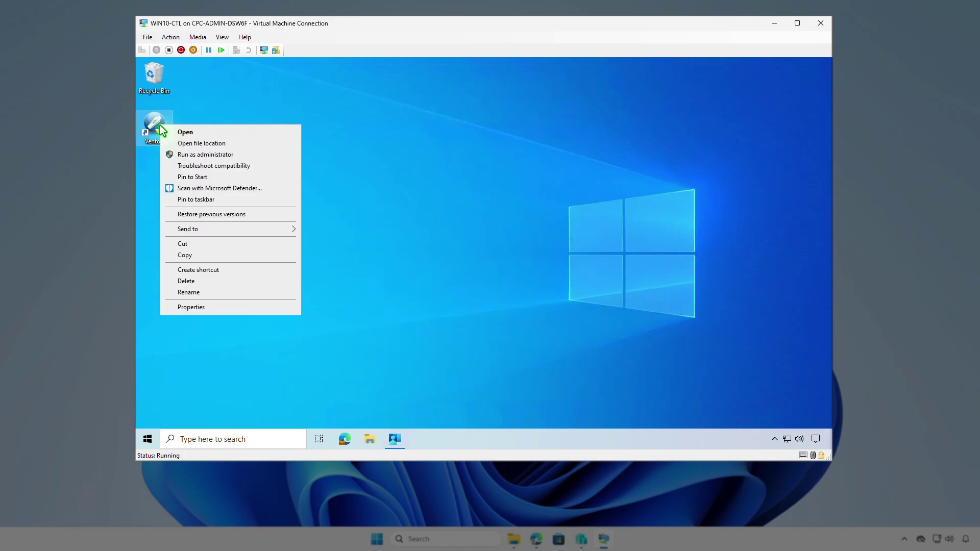
pyautogui.click(353, 275)
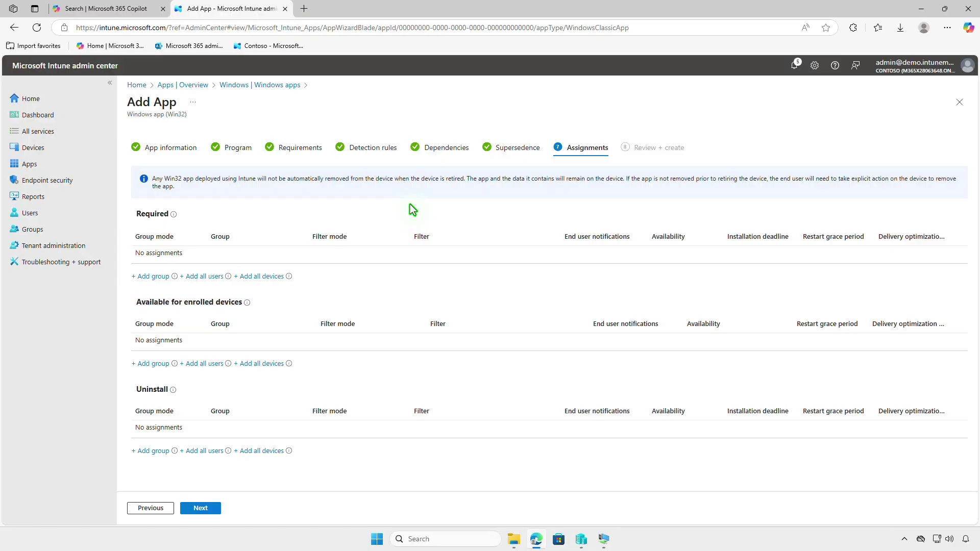
# Step: Add Test_Users as an Available for enrolled devices assignment
pyautogui.click(152, 365)
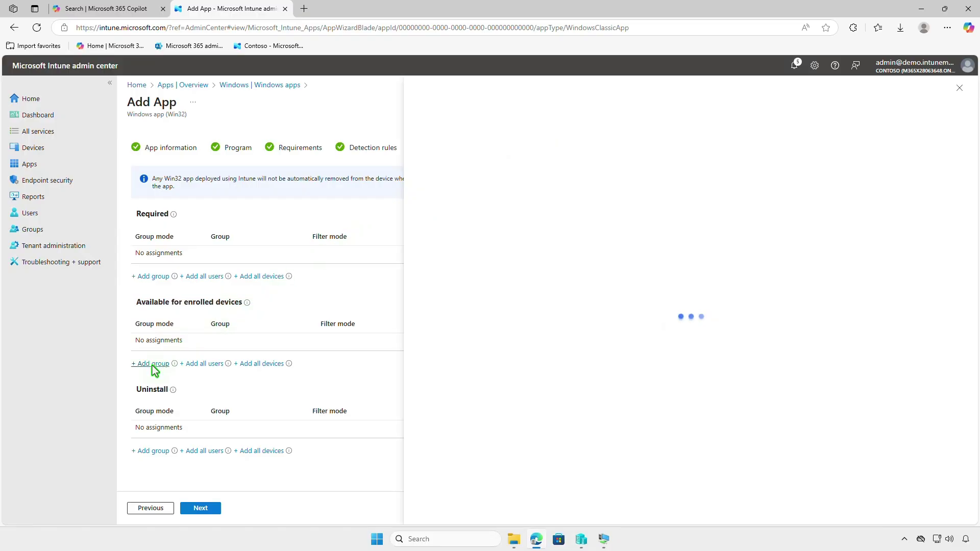
pyautogui.click(427, 270)
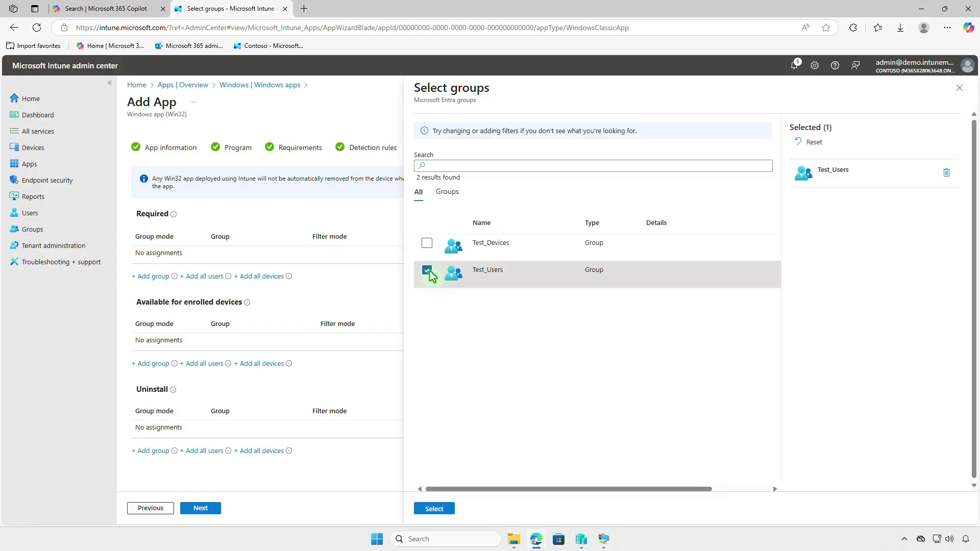
pyautogui.click(435, 509)
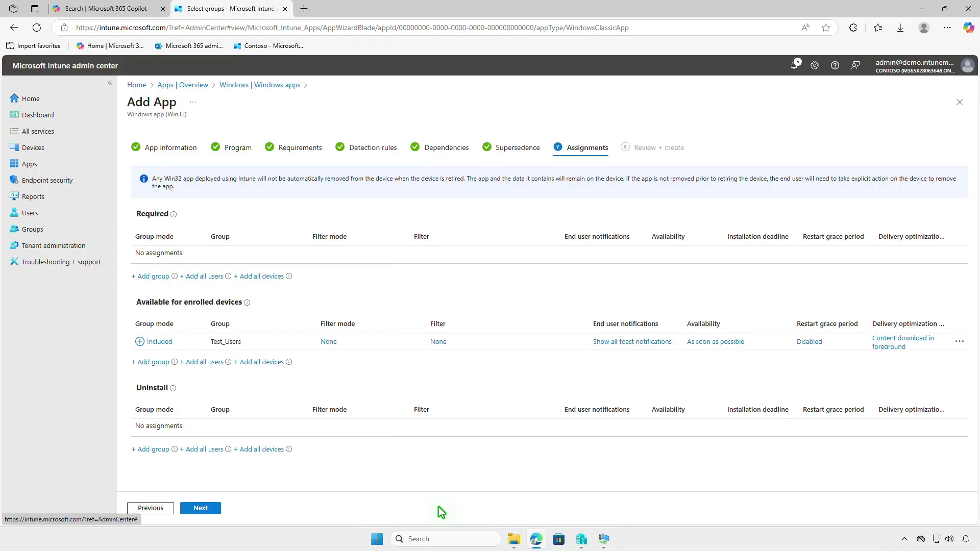
# Step: Review and create the re-added Ventoy app, then minimize Edge to the desktop
pyautogui.click(211, 509)
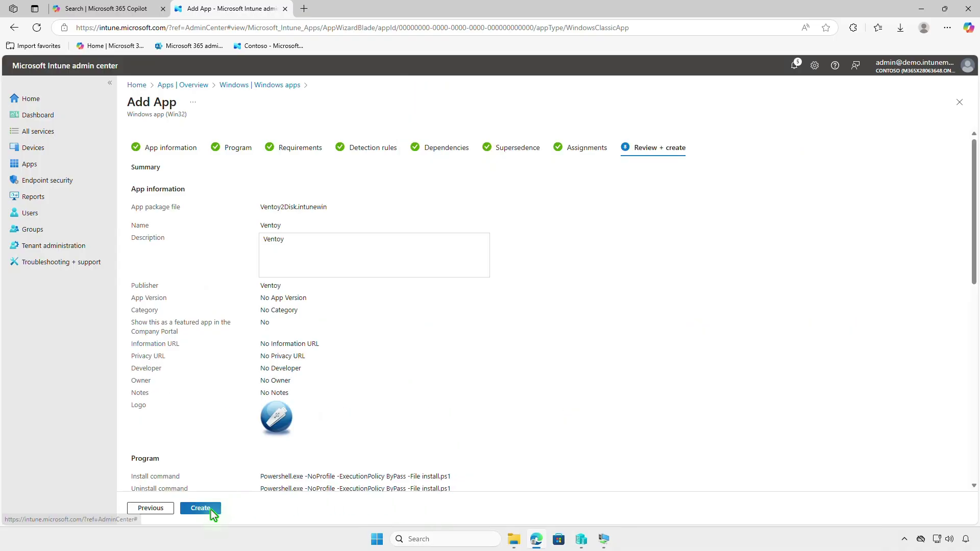
pyautogui.click(201, 508)
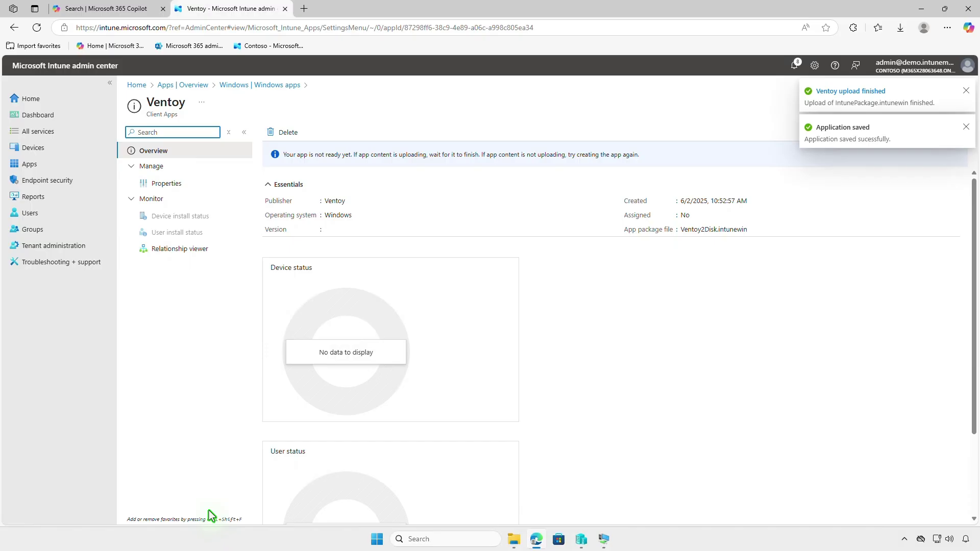
pyautogui.click(922, 10)
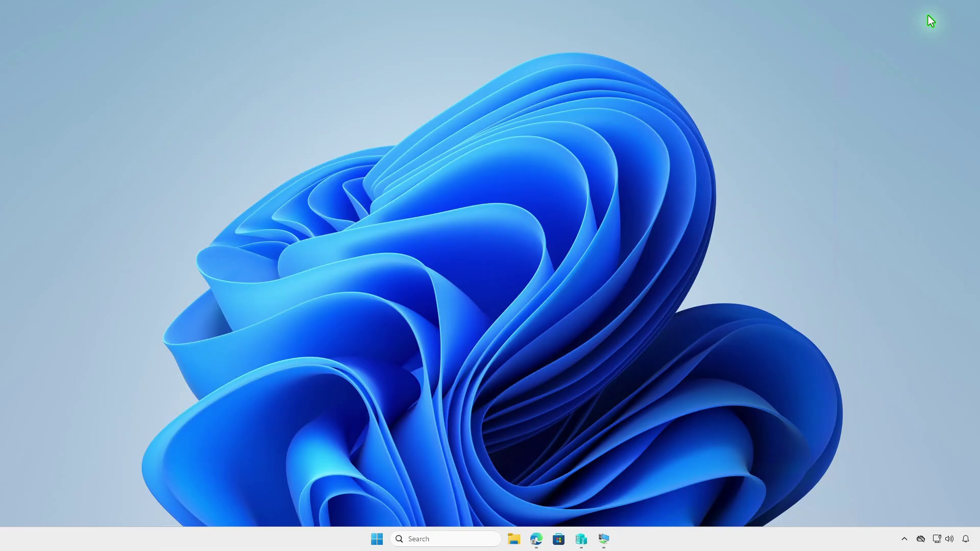
# Step: In the VM's Company Portal, install Ventoy from its app card and watch Action Center for the result
pyautogui.click(604, 539)
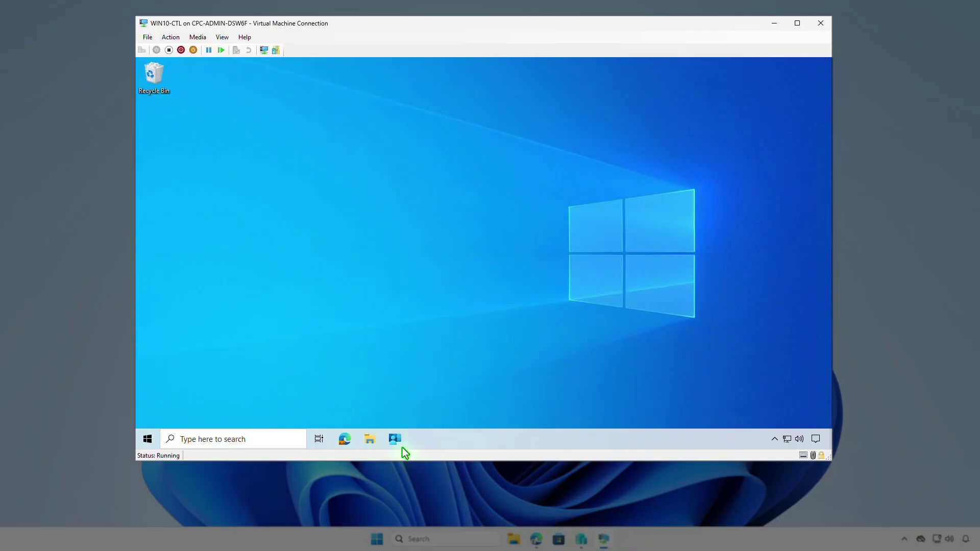
pyautogui.click(396, 442)
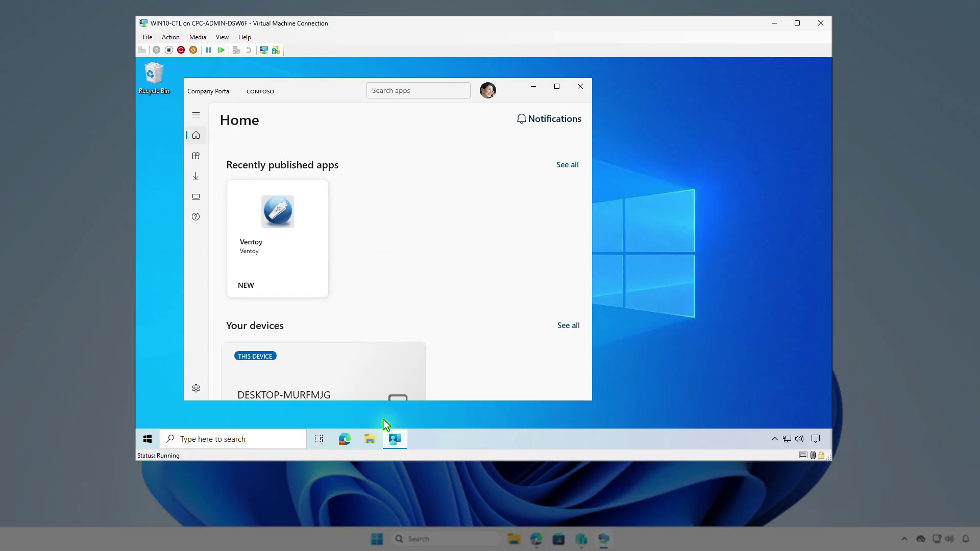
pyautogui.click(307, 263)
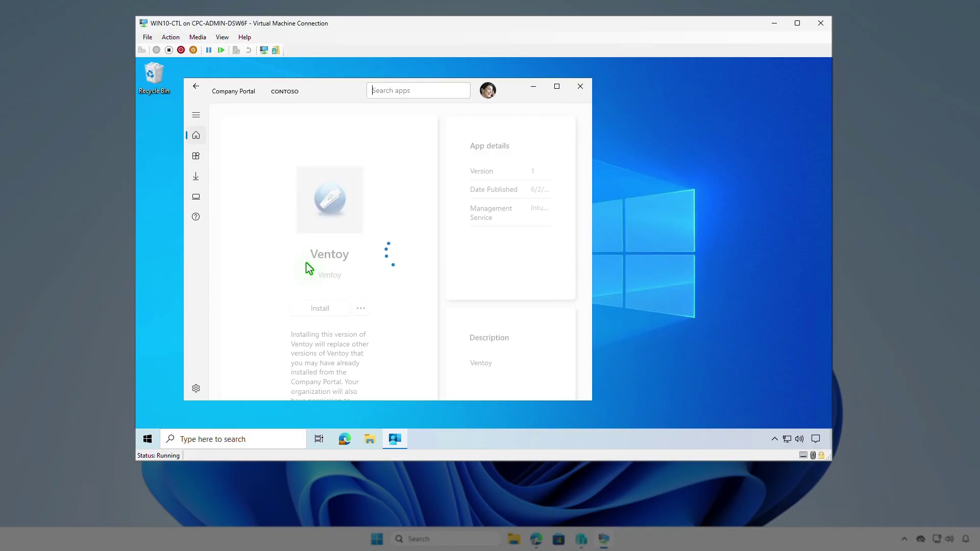
pyautogui.click(331, 311)
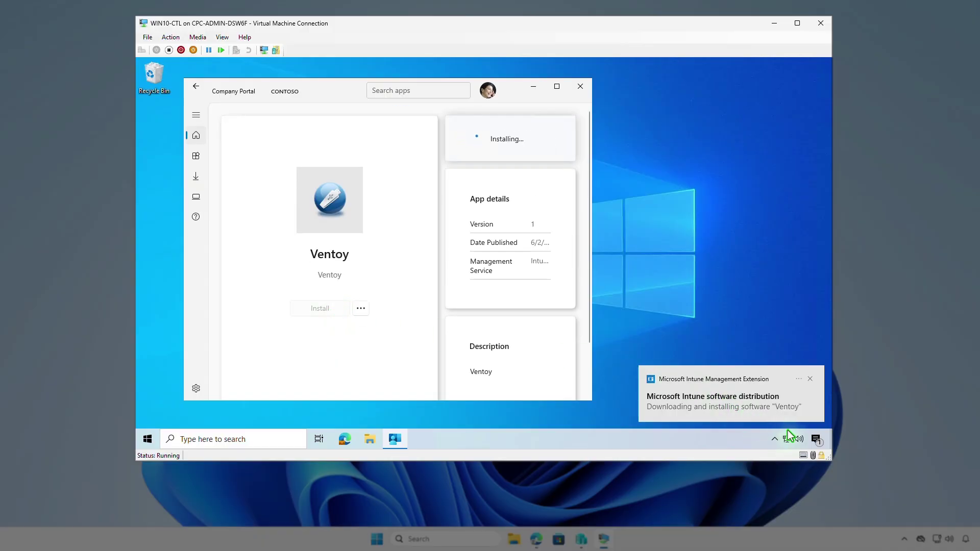
pyautogui.click(816, 439)
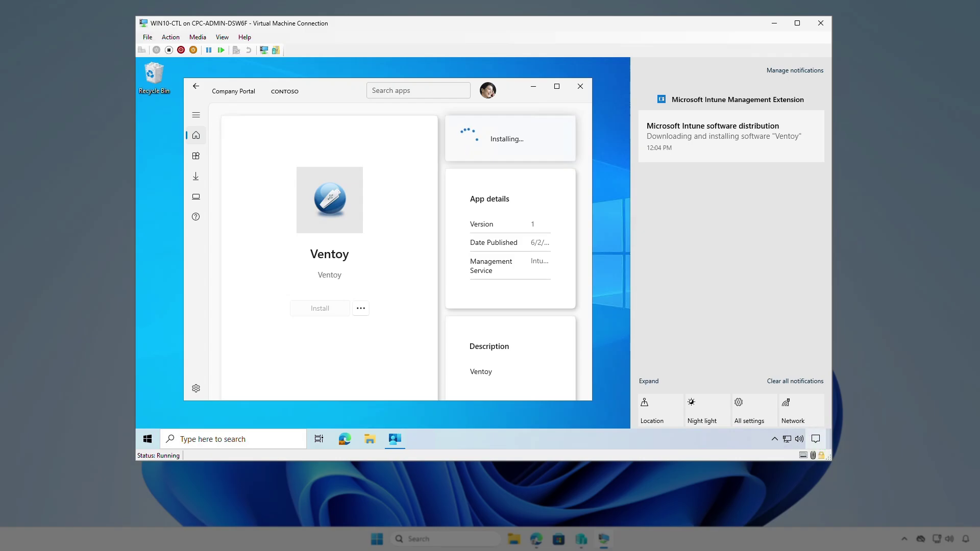